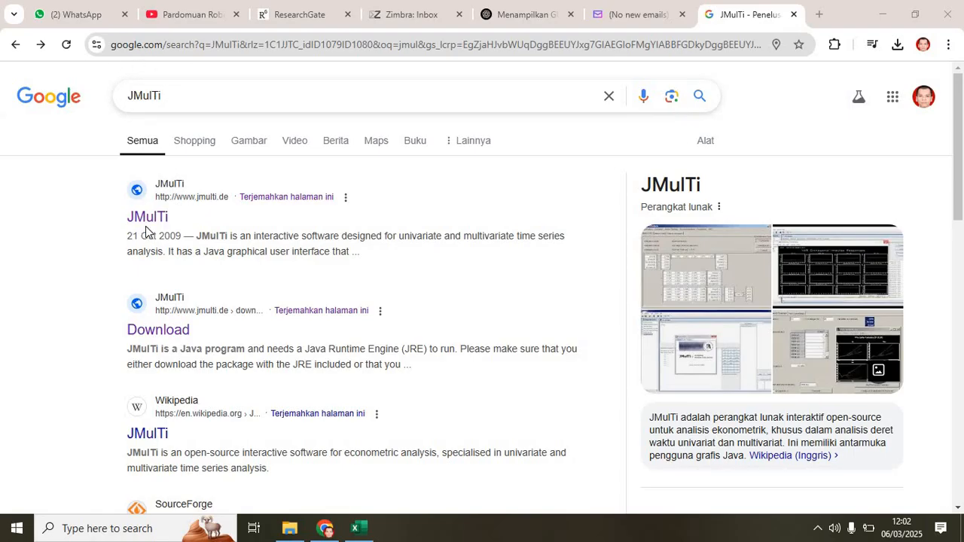
- Open the JMulTi website from the search results and review its download page with program files, PDF help chapters and installation instructions
click(147, 220)
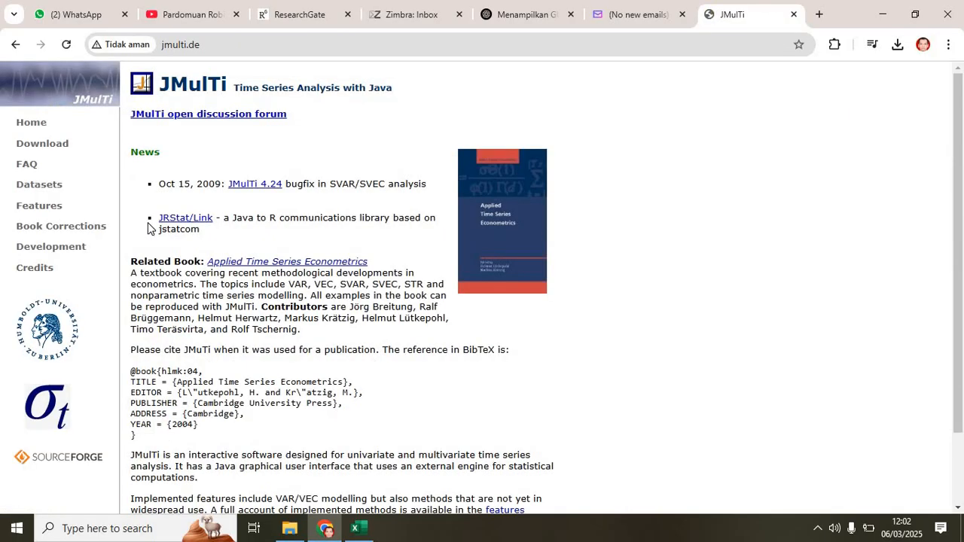
scroll(594, 261, down, 2)
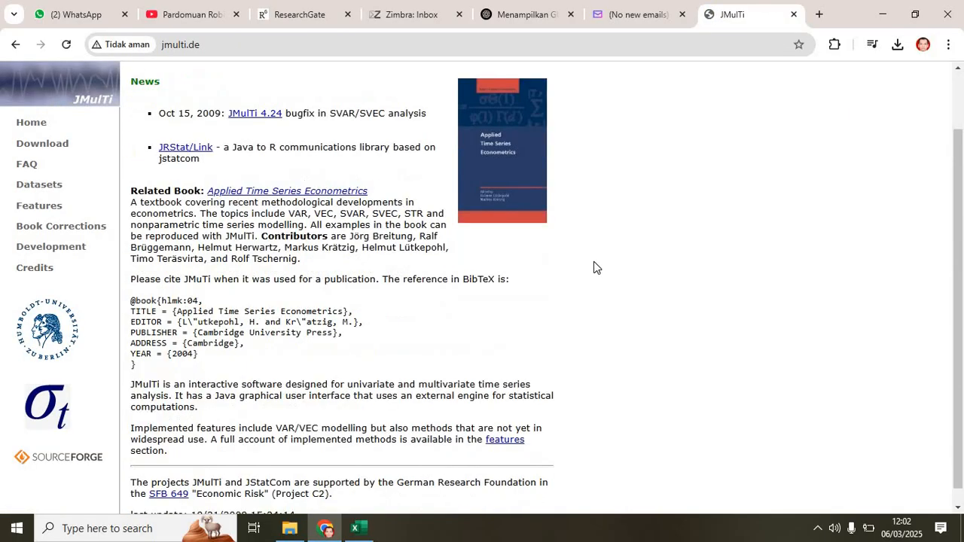
scroll(773, 301, up, 2)
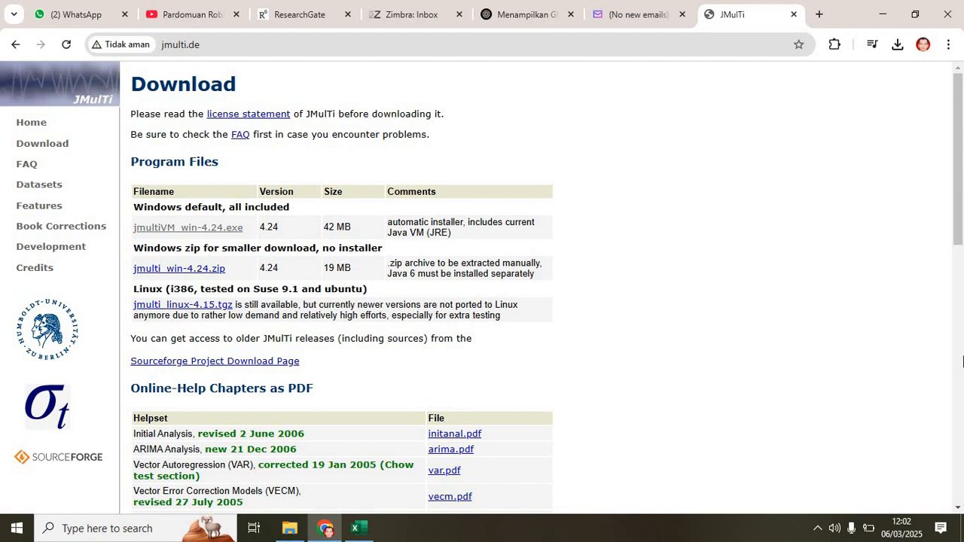
scroll(962, 362, down, 3)
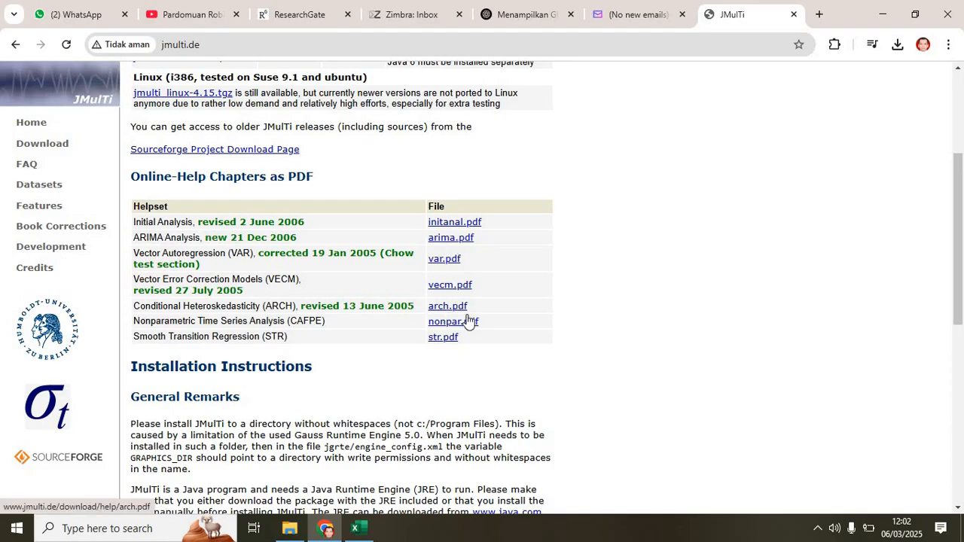
scroll(656, 329, down, 5)
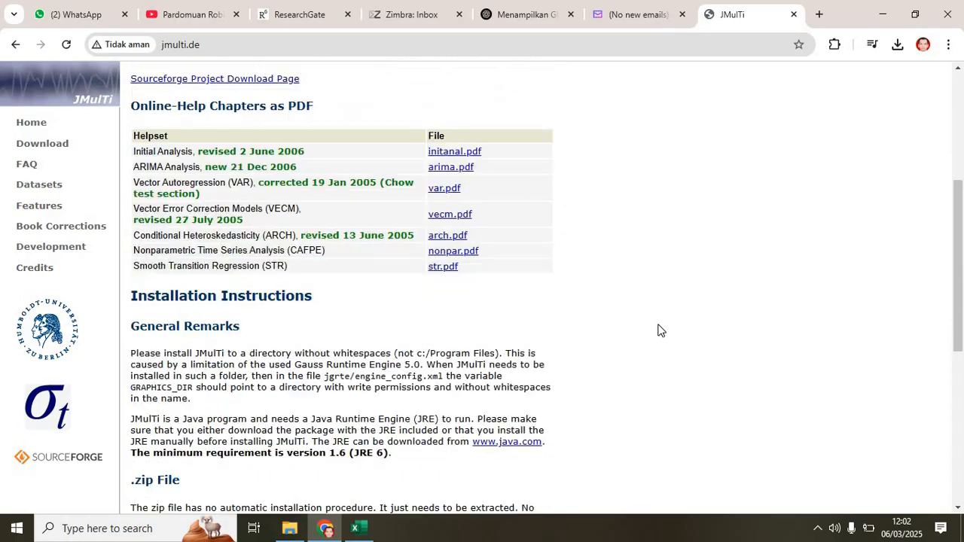
scroll(657, 329, down, 1)
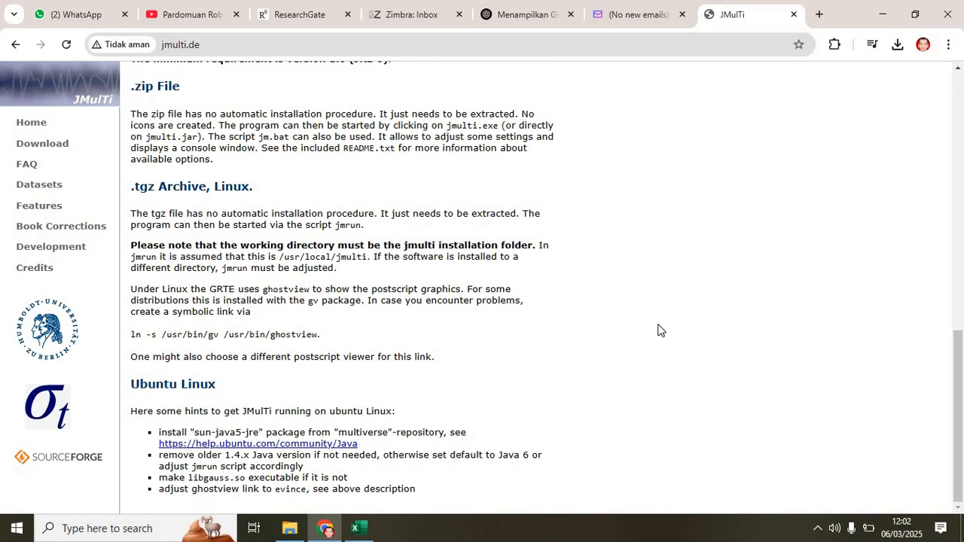
- Check the jmultiVM_win-4.24.exe installer in File Explorer's Downloads search results, and launch JMulTi from the desktop
click(282, 528)
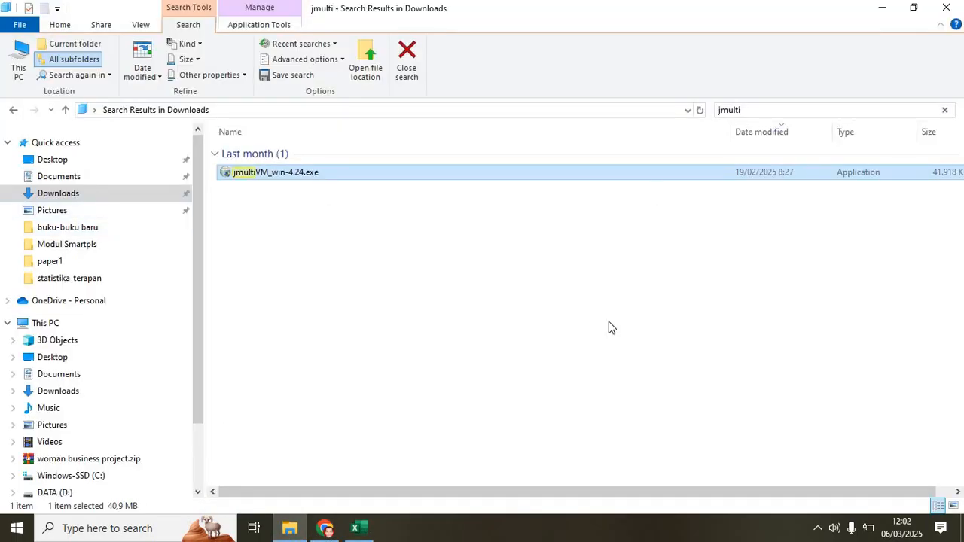
drag(492, 497, 646, 499)
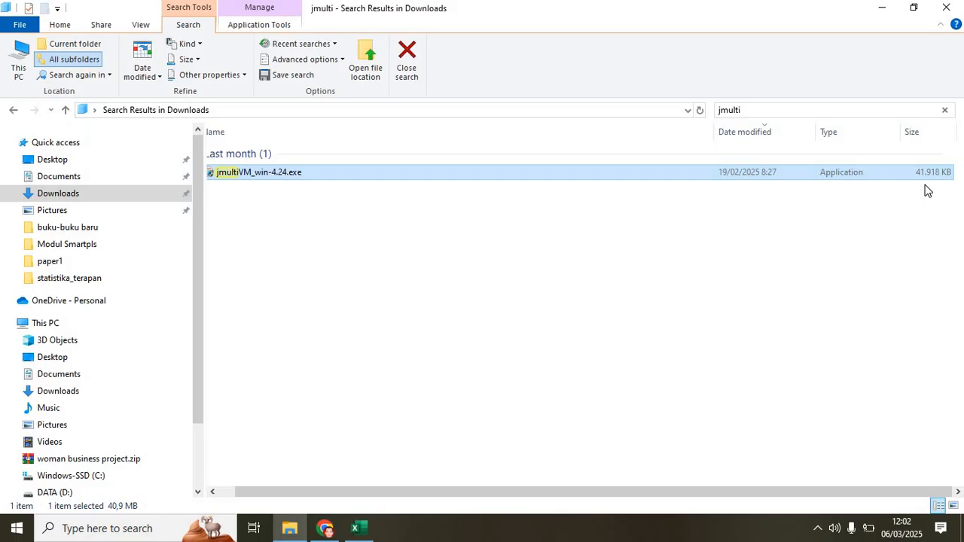
click(881, 9)
click(882, 9)
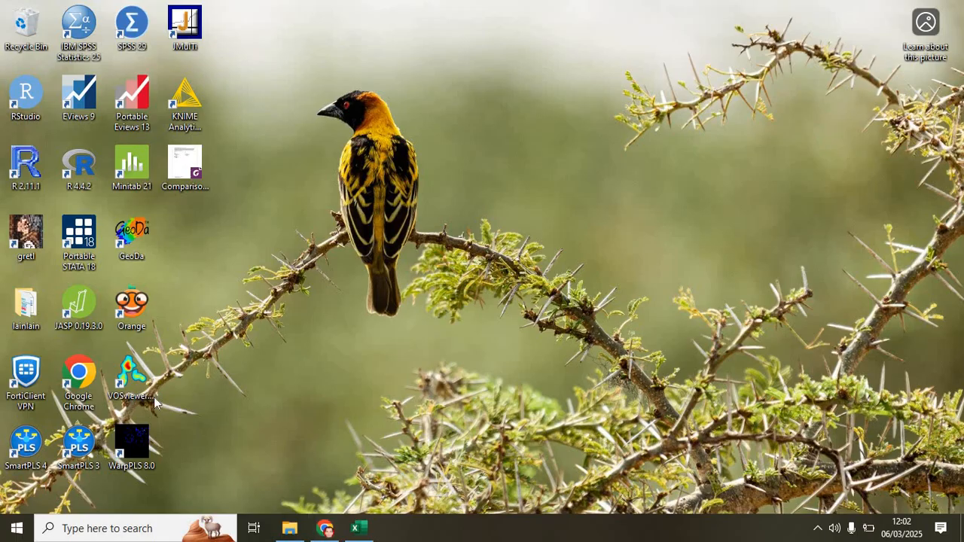
double_click(183, 30)
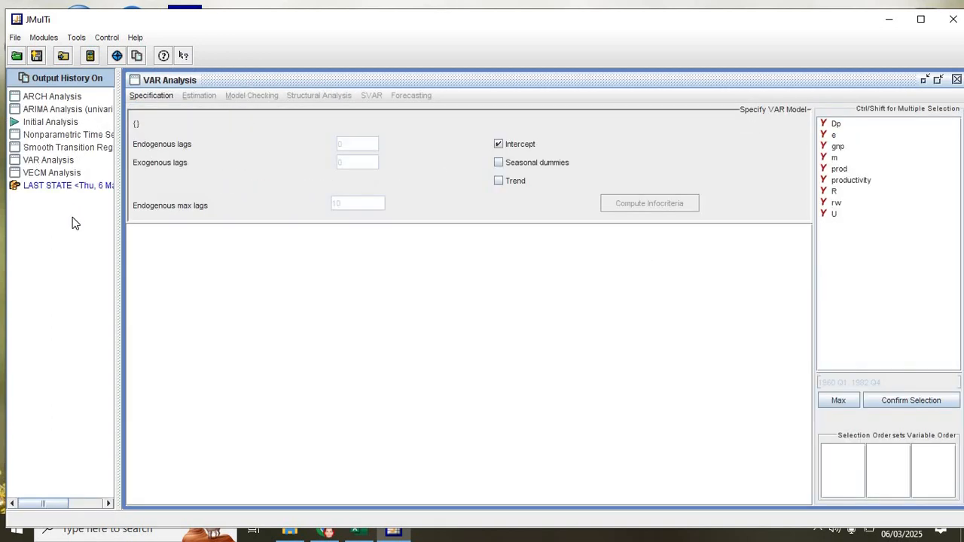
- Look through the ARCH, VAR, VECM, Smooth Transition Regression and Nonparametric Time Series modules, ending on Initial Analysis
click(65, 99)
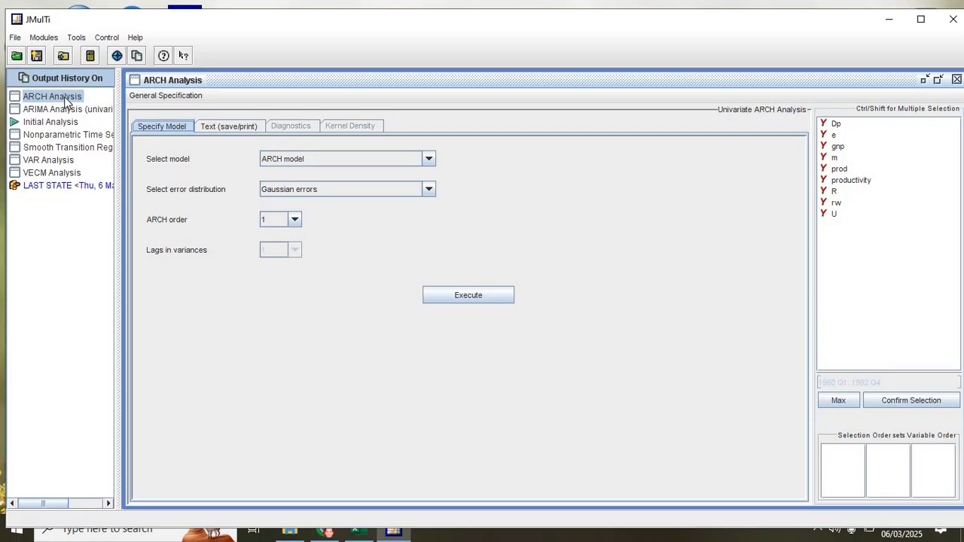
click(55, 165)
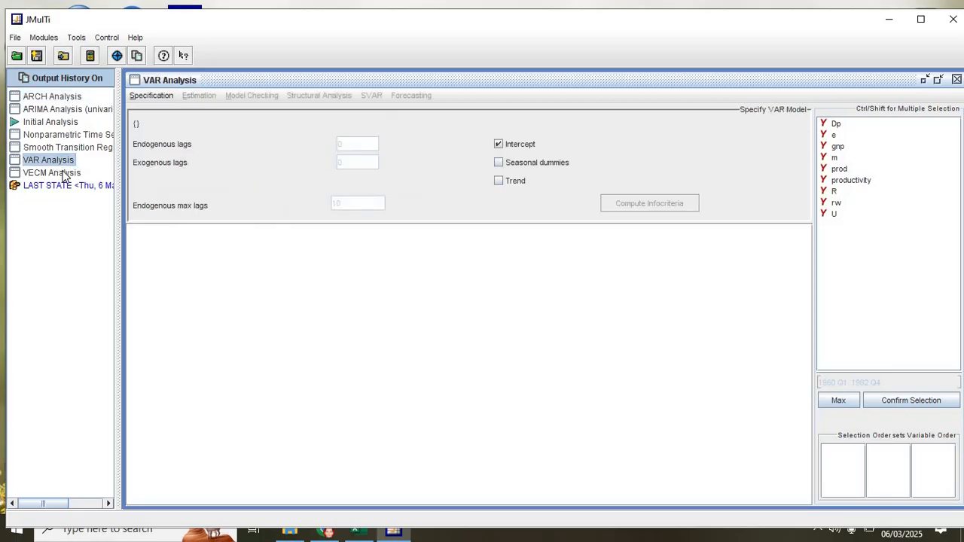
click(64, 174)
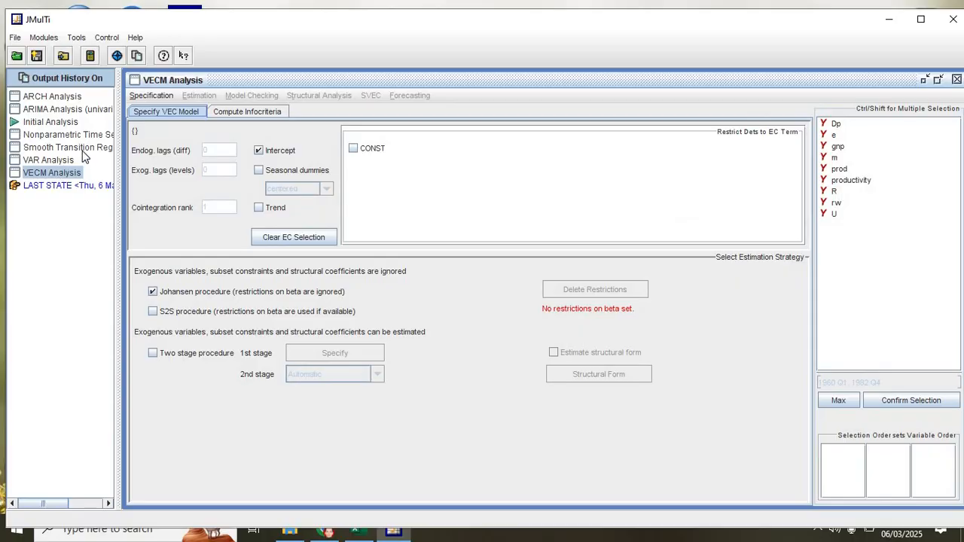
click(80, 147)
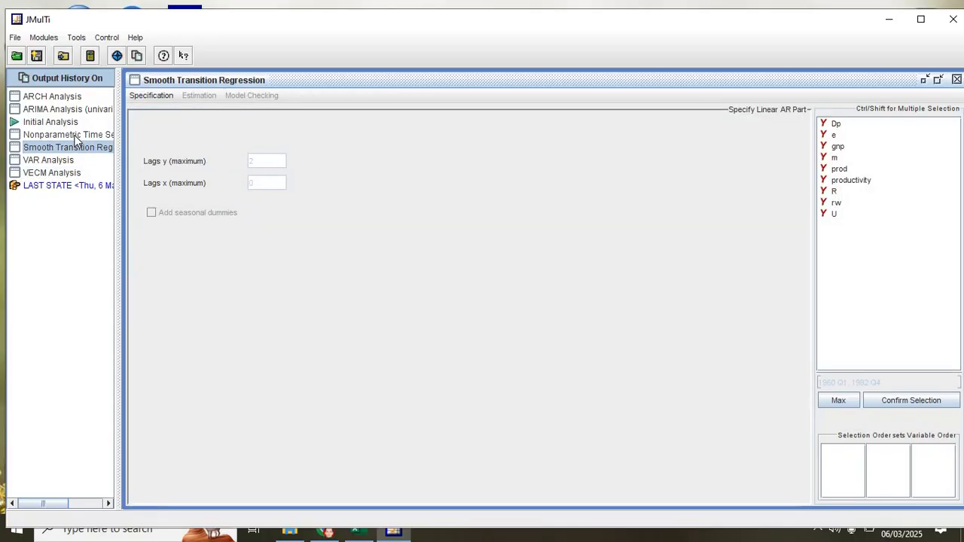
click(75, 136)
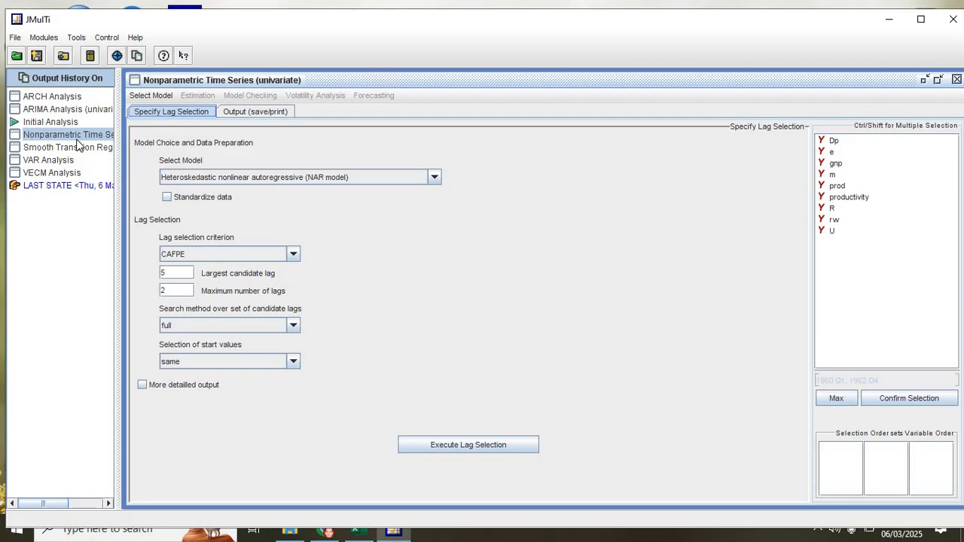
click(70, 123)
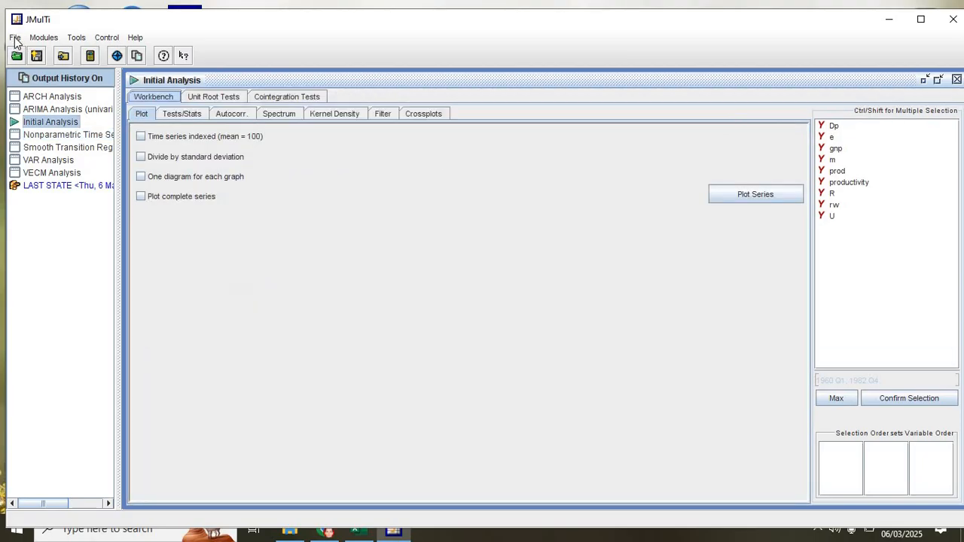
- Examine the Open Project and Import Dataset dialogs, including the available drives and supported data file types, and close them without loading anything
click(15, 39)
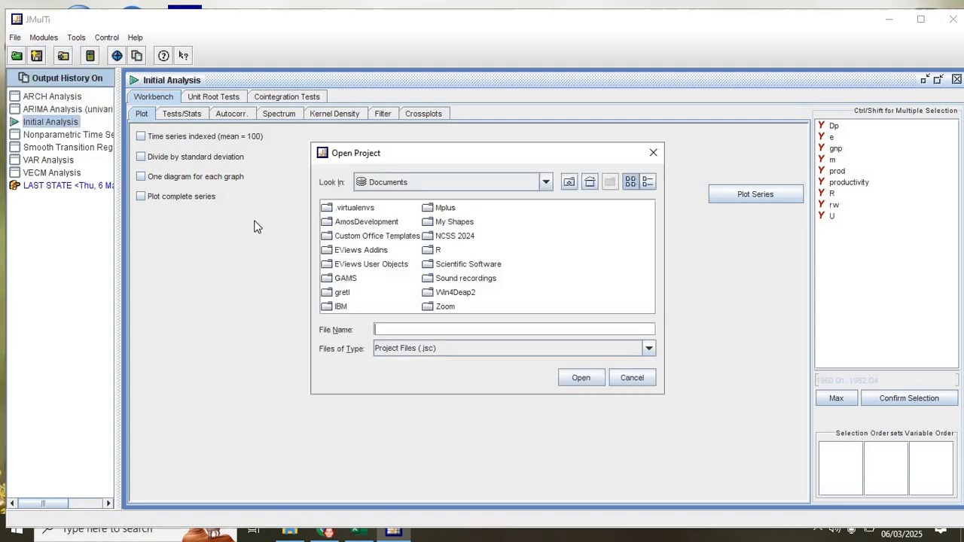
click(634, 379)
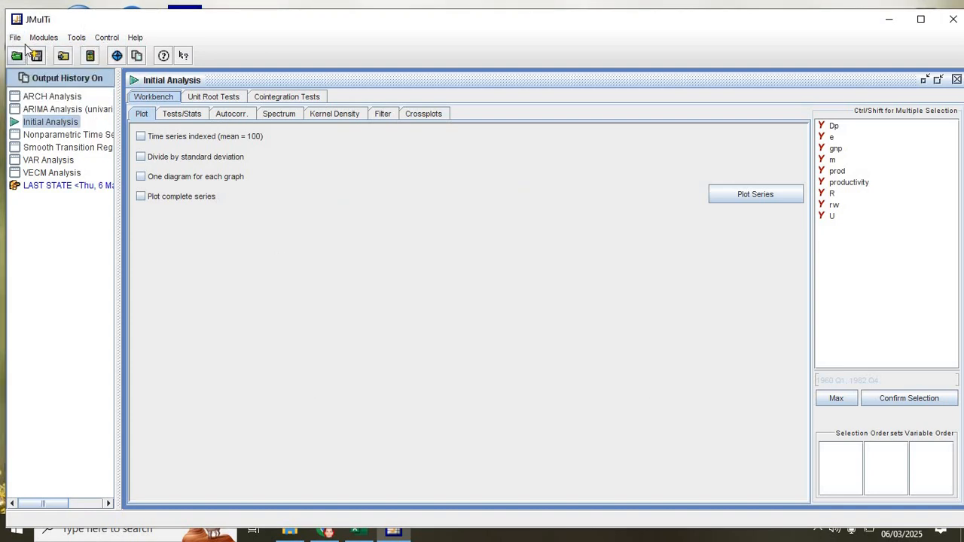
click(14, 38)
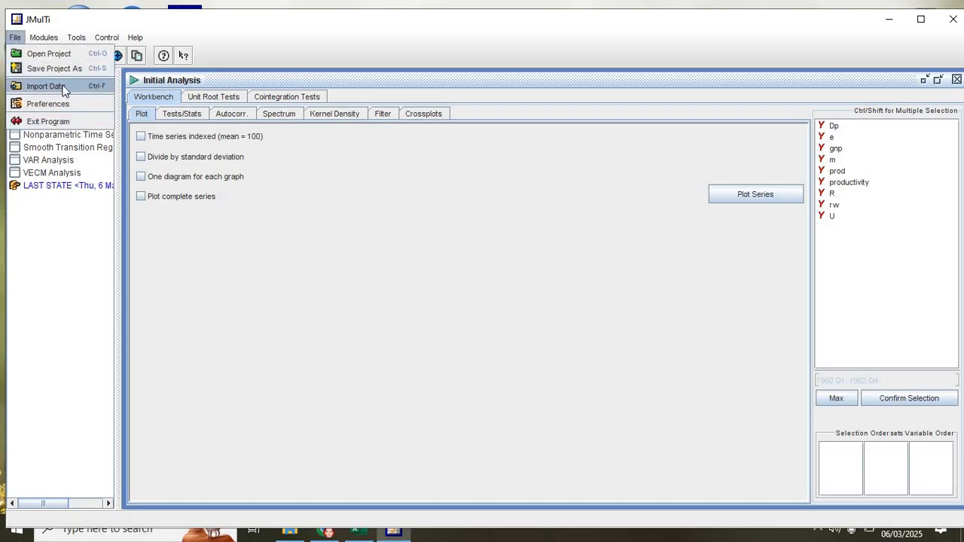
click(65, 88)
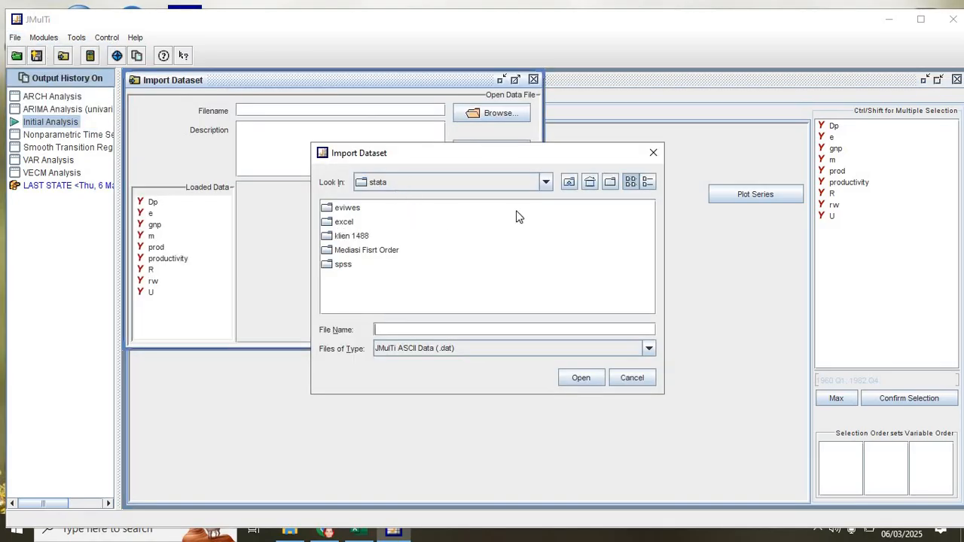
click(569, 184)
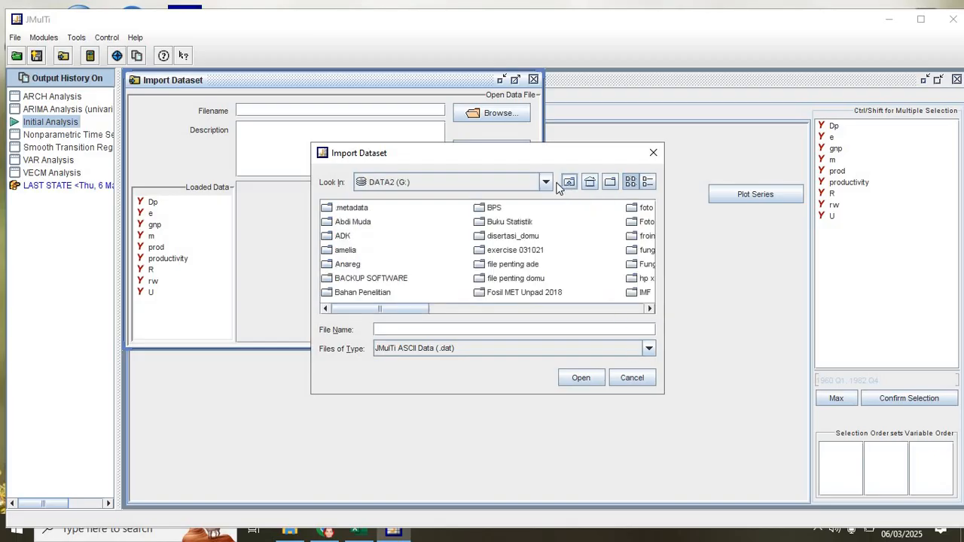
click(546, 184)
scroll(474, 239, up, 5)
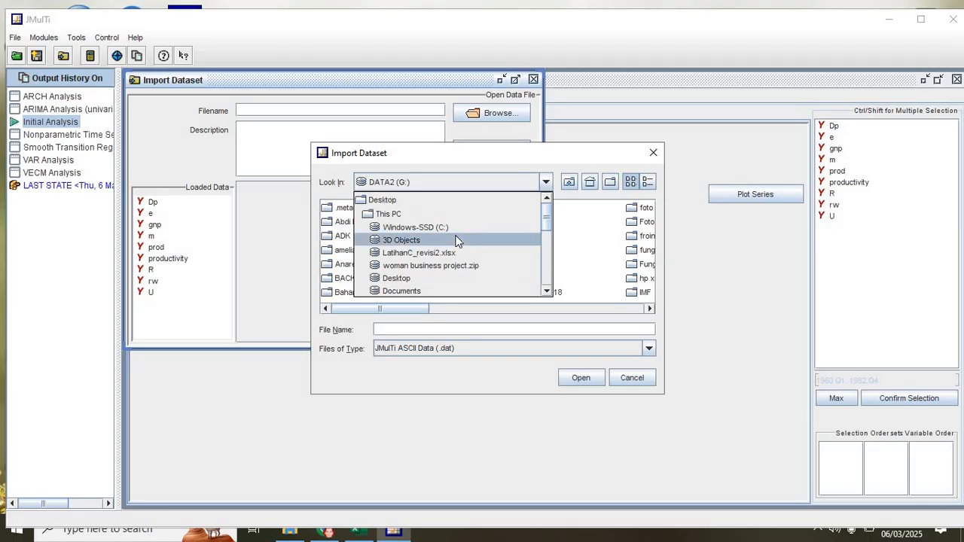
scroll(452, 240, down, 2)
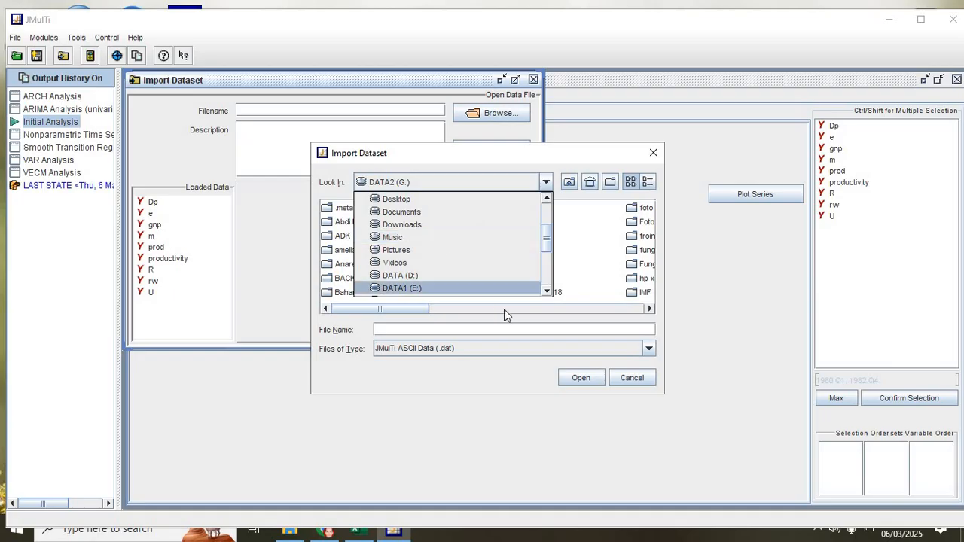
click(451, 349)
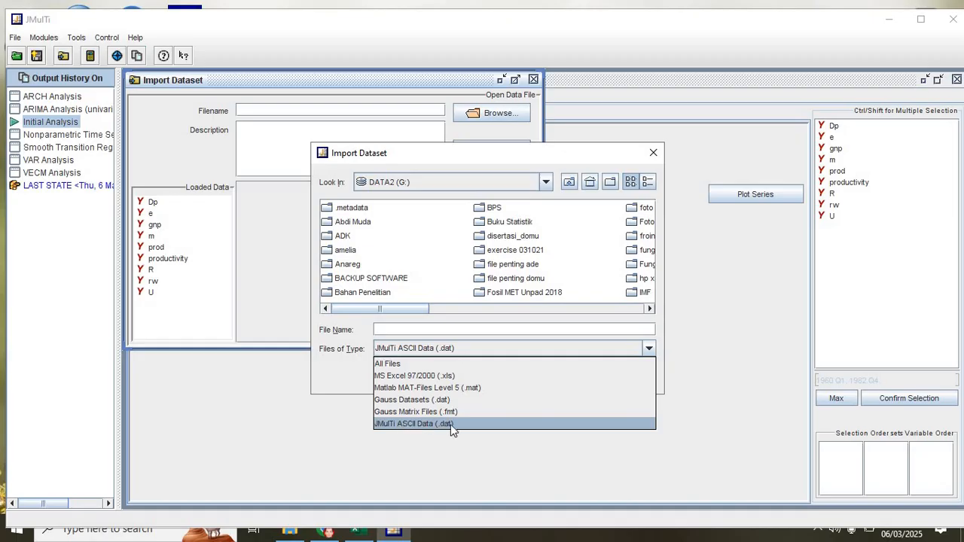
click(653, 153)
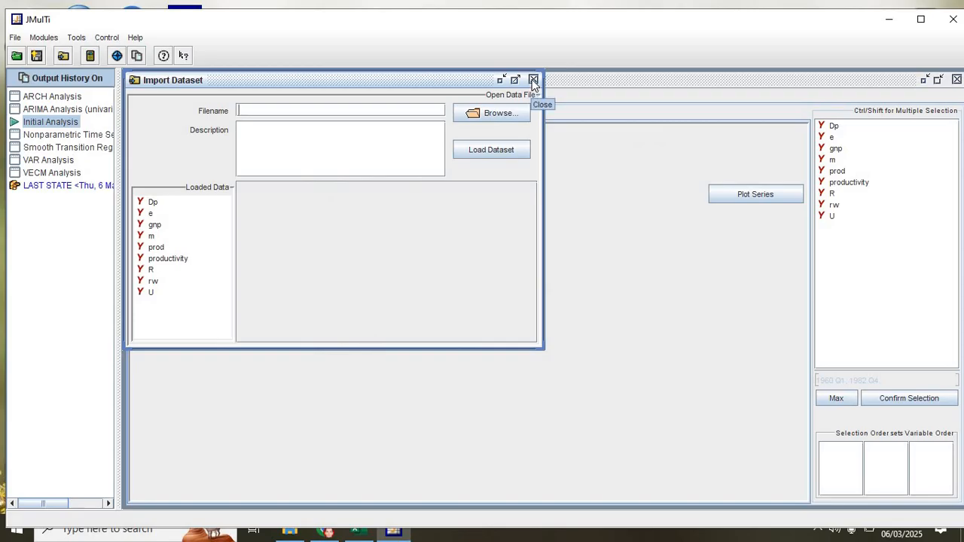
click(531, 79)
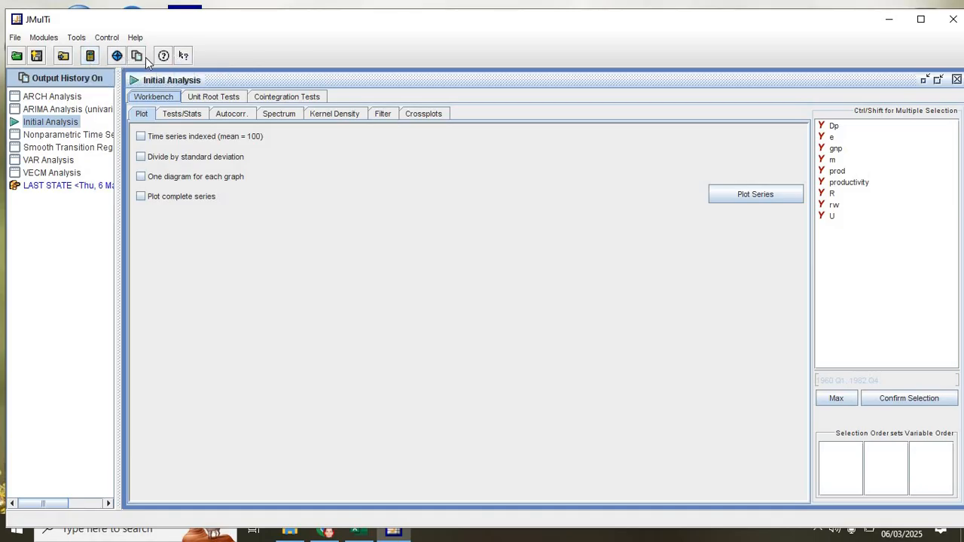
- View the program preferences and close them without changing anything
click(15, 37)
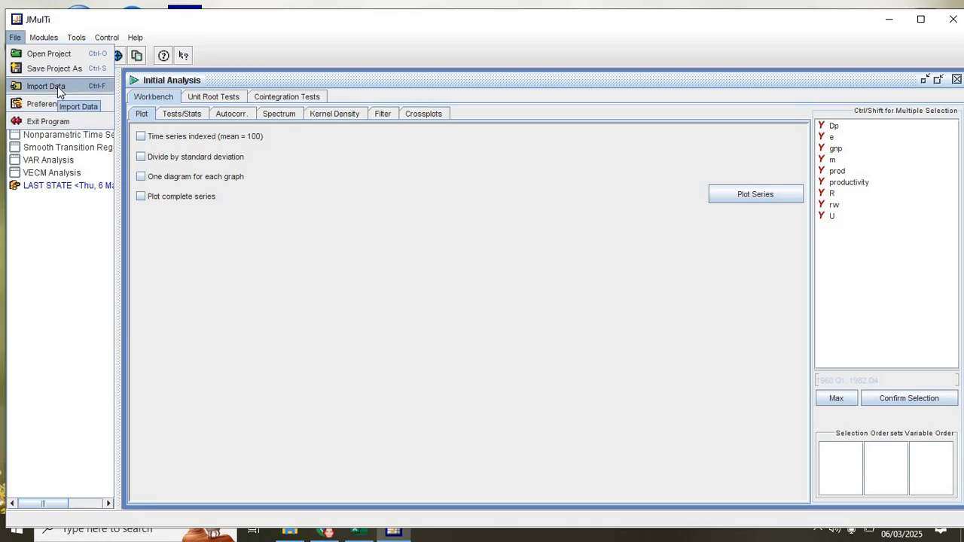
click(48, 104)
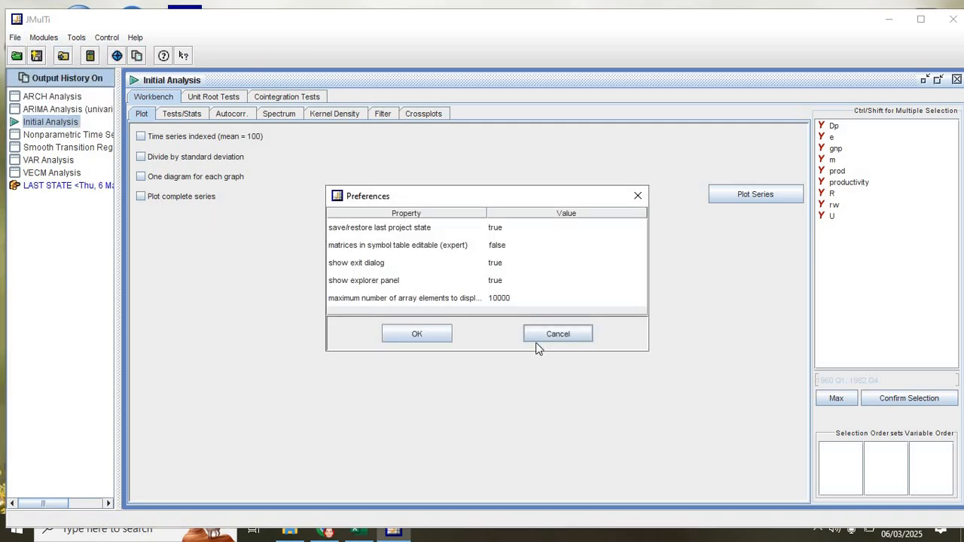
click(561, 335)
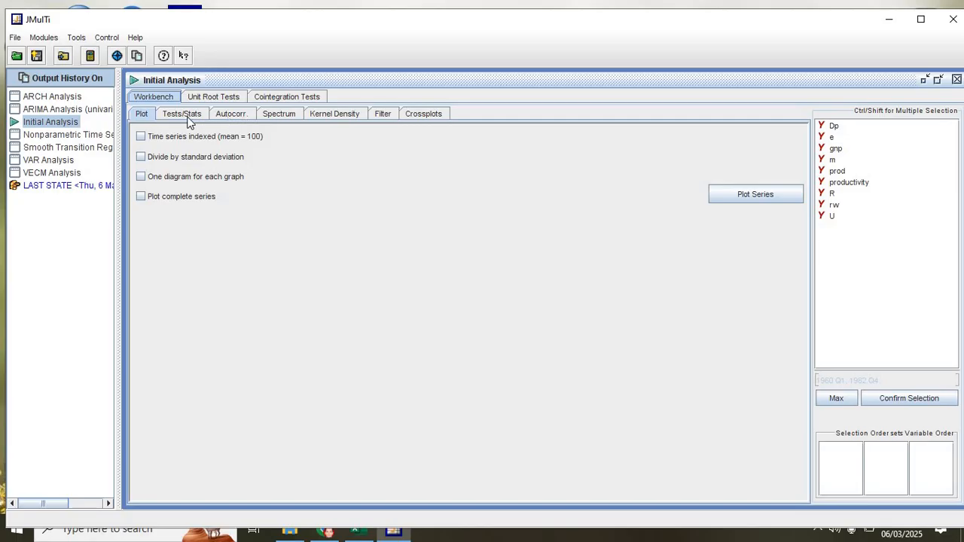
- Look through the Unit Root Tests, Cointegration Tests and workbench options of Initial Analysis, from Tests/Stats through Crossplots
click(207, 97)
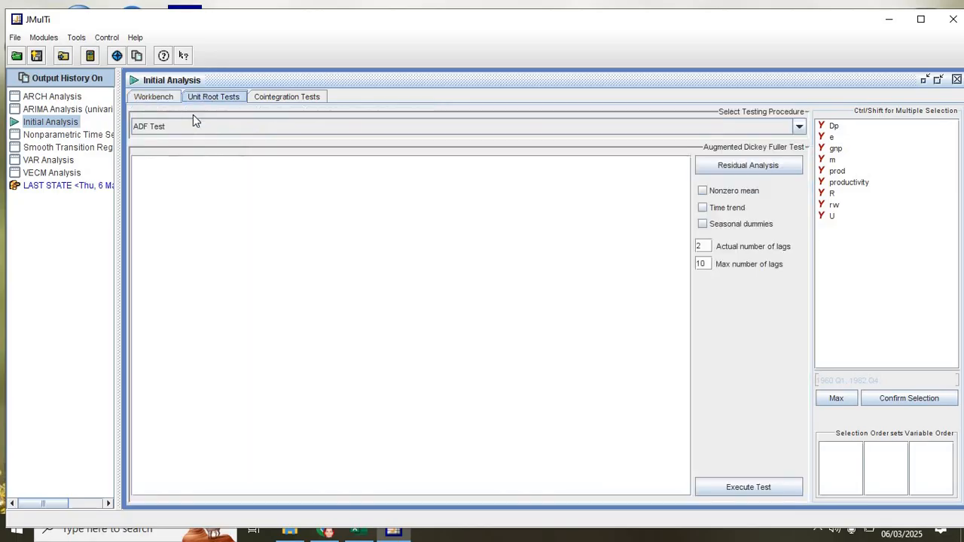
click(283, 97)
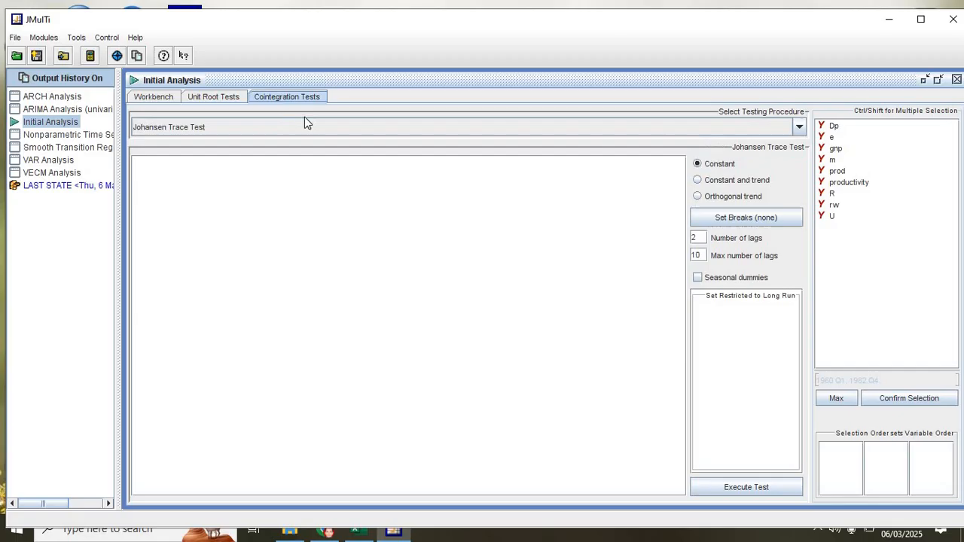
click(151, 98)
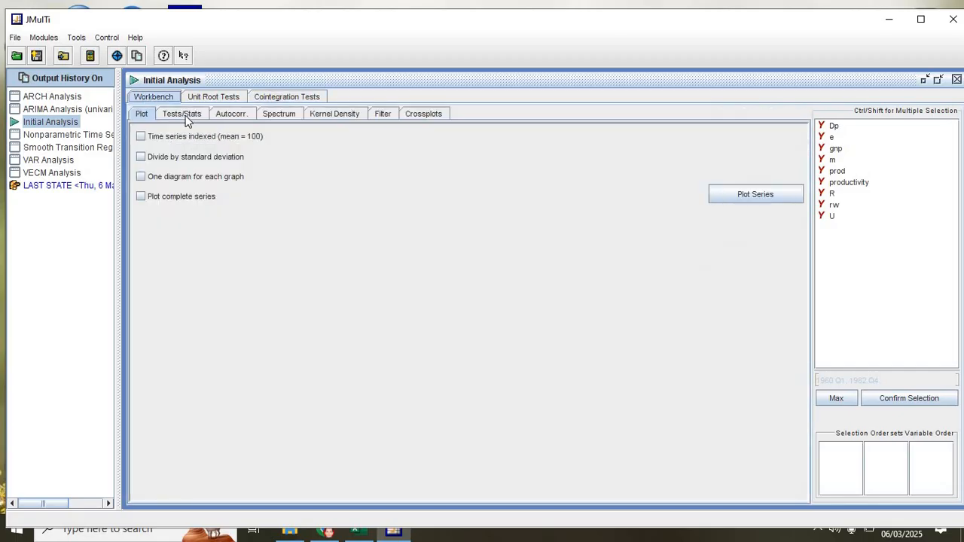
click(185, 117)
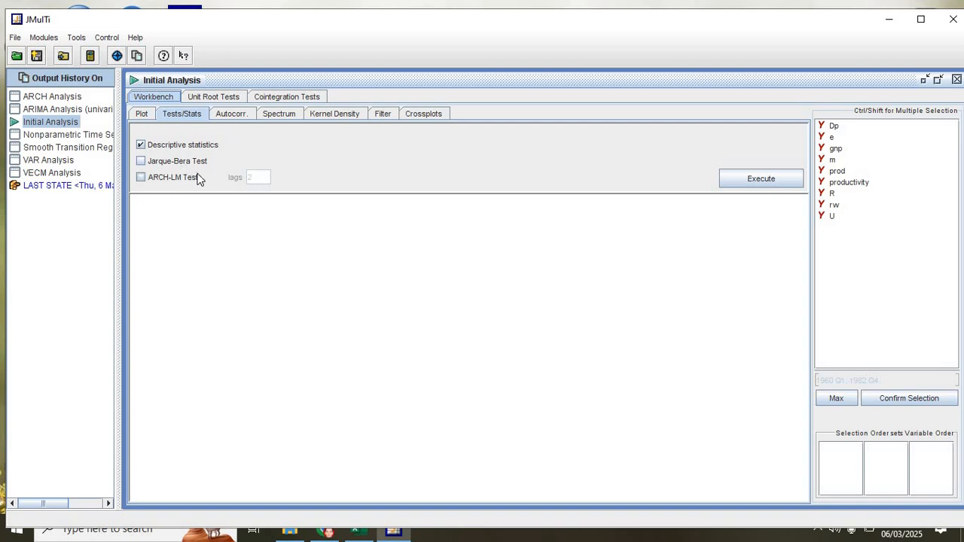
click(235, 117)
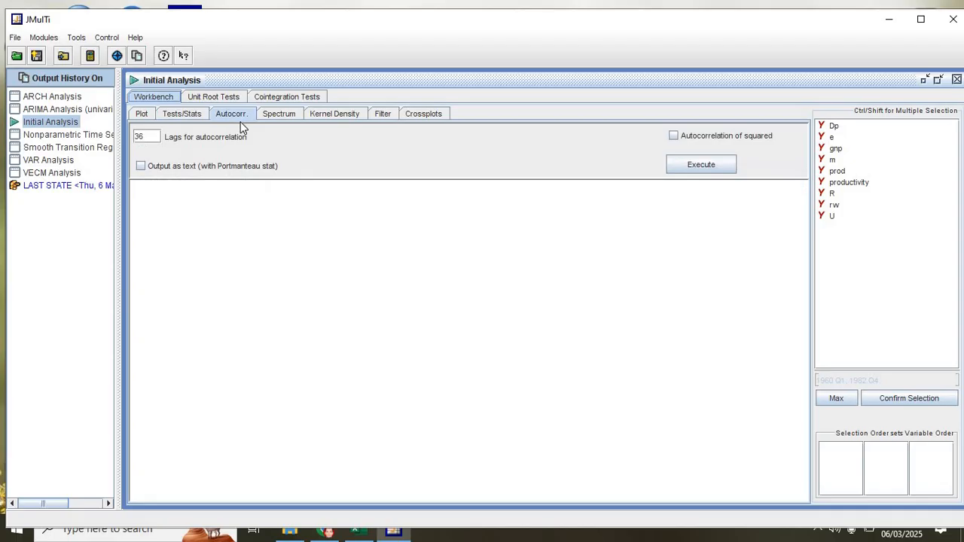
click(280, 113)
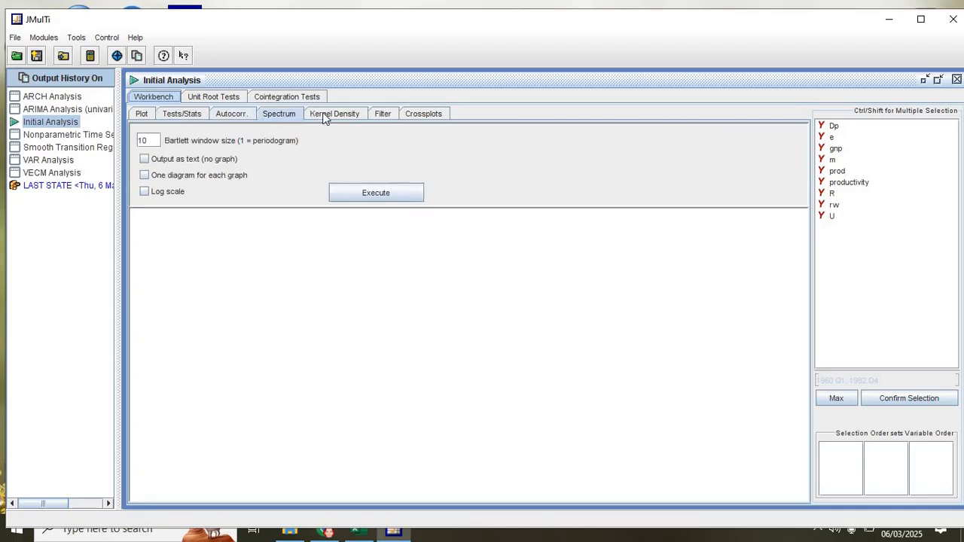
click(334, 114)
click(380, 116)
click(426, 113)
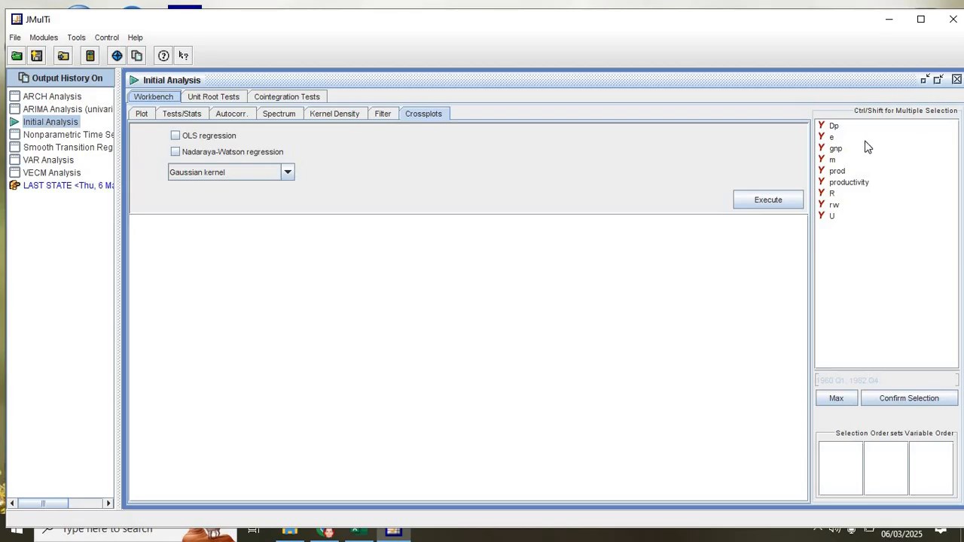
- Check the sample range of gnp, and confirm Dp as the series to analyse over 1972 Q2 to 1998 Q4
click(835, 150)
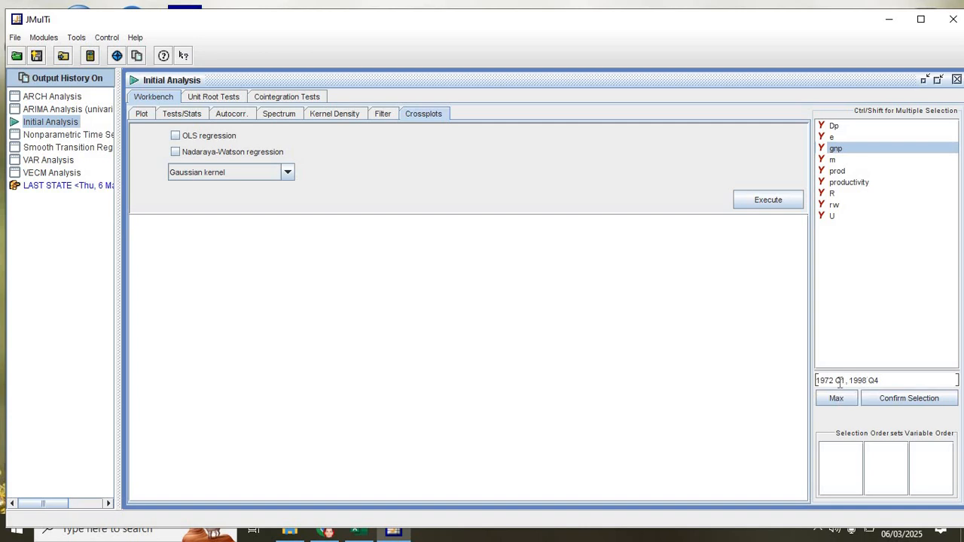
drag(836, 380, 921, 349)
click(834, 126)
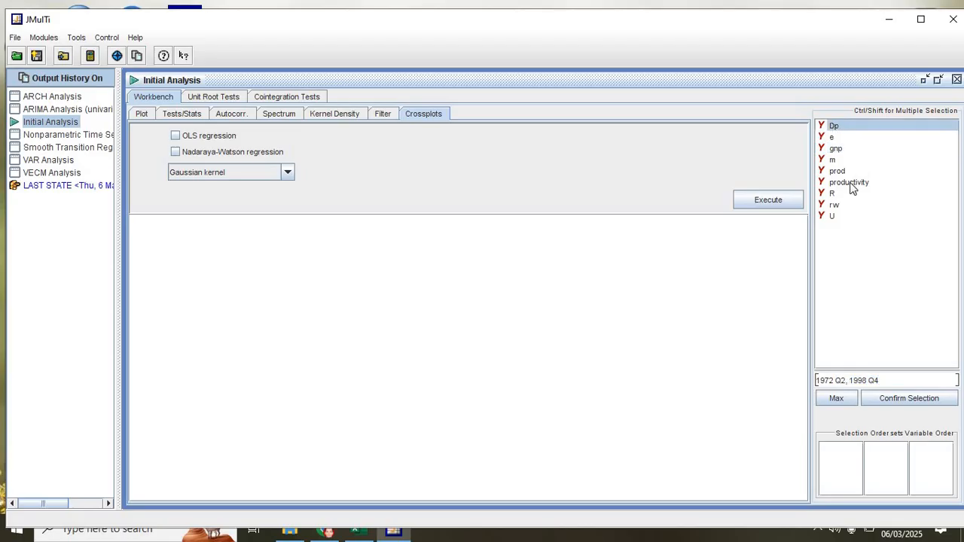
click(901, 402)
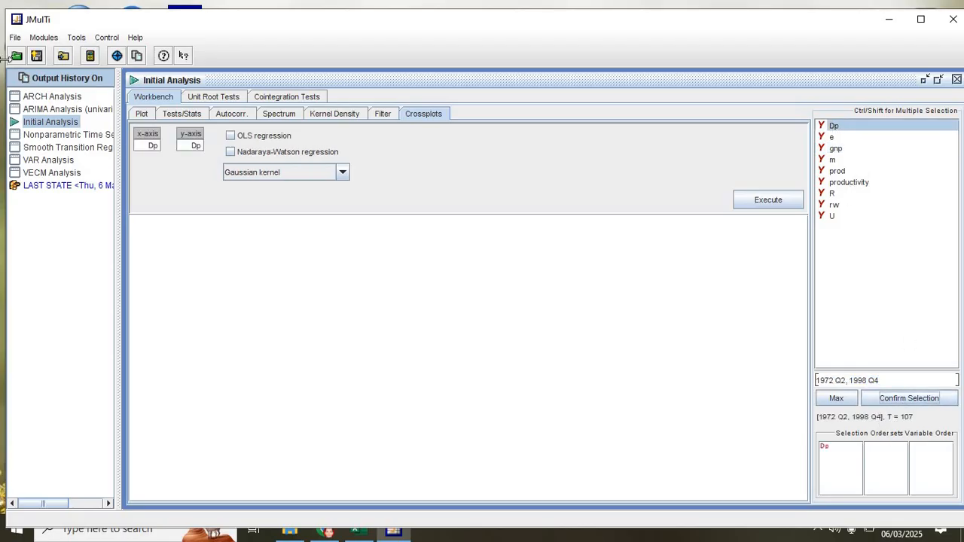
- Plot the Dp time series with the default options, and close the graph after viewing it
click(142, 115)
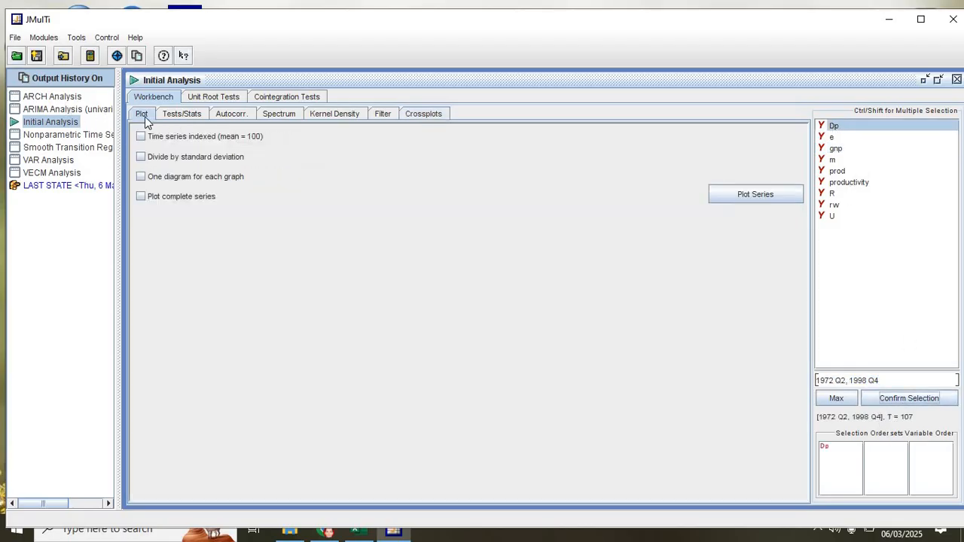
click(753, 198)
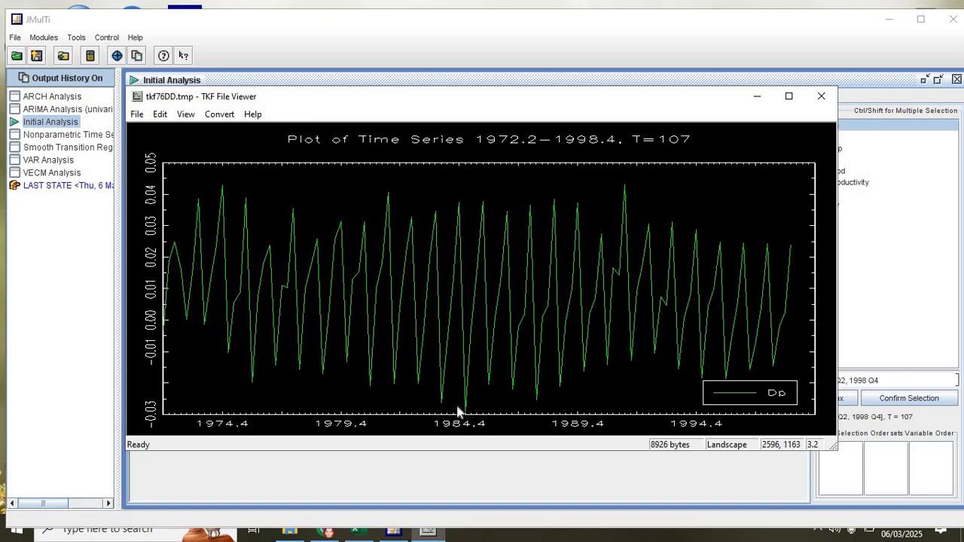
click(820, 98)
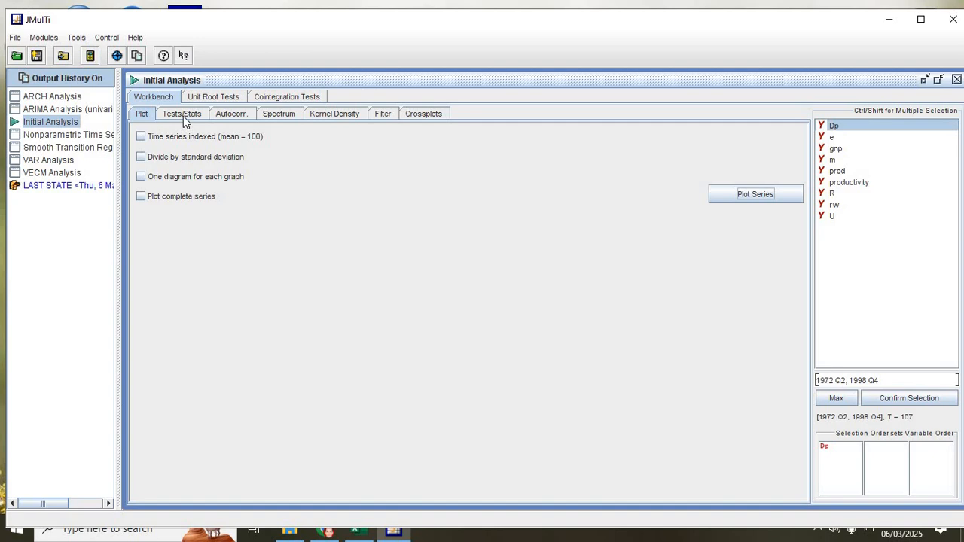
- Compute descriptive statistics and the Jarque-Bera Test for Dp, and highlight the test's p-value in the output
click(183, 116)
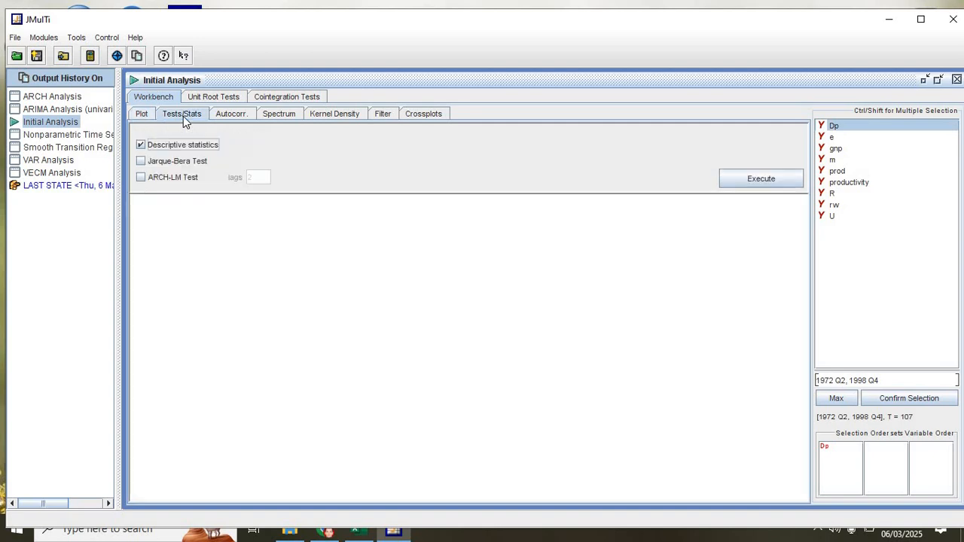
click(762, 180)
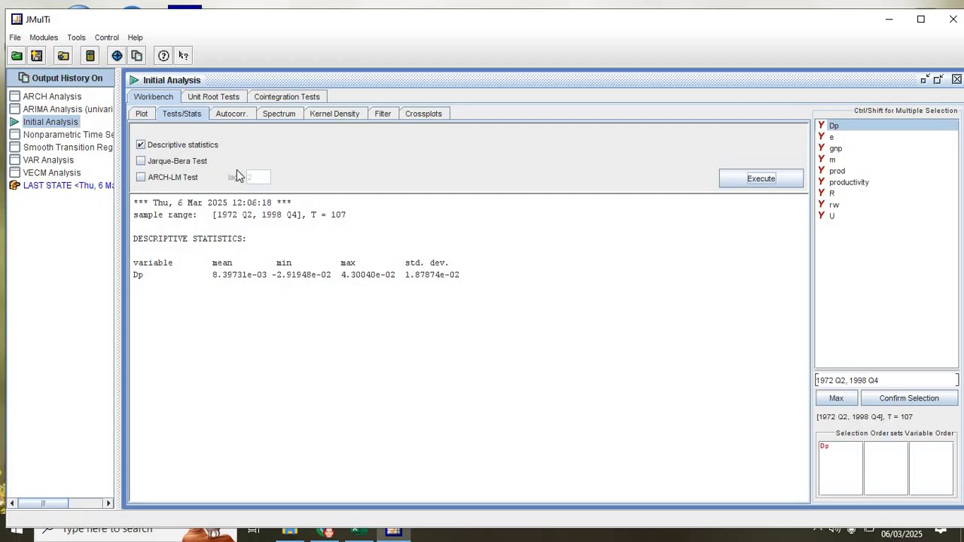
click(196, 165)
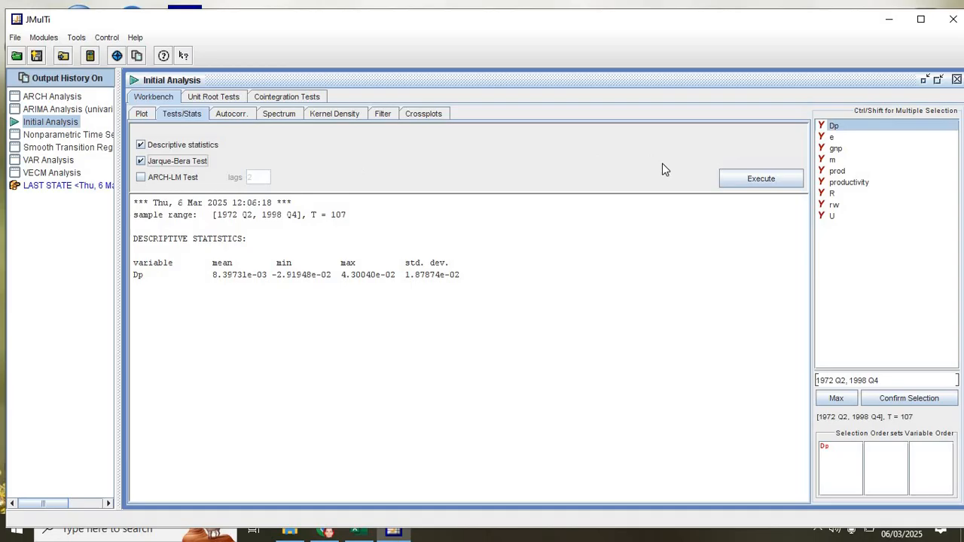
click(751, 177)
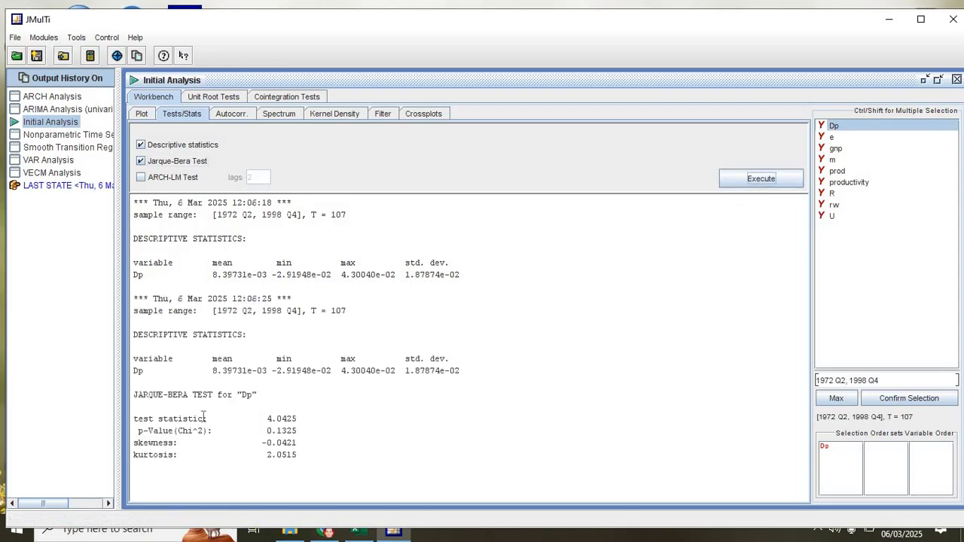
drag(267, 431, 320, 430)
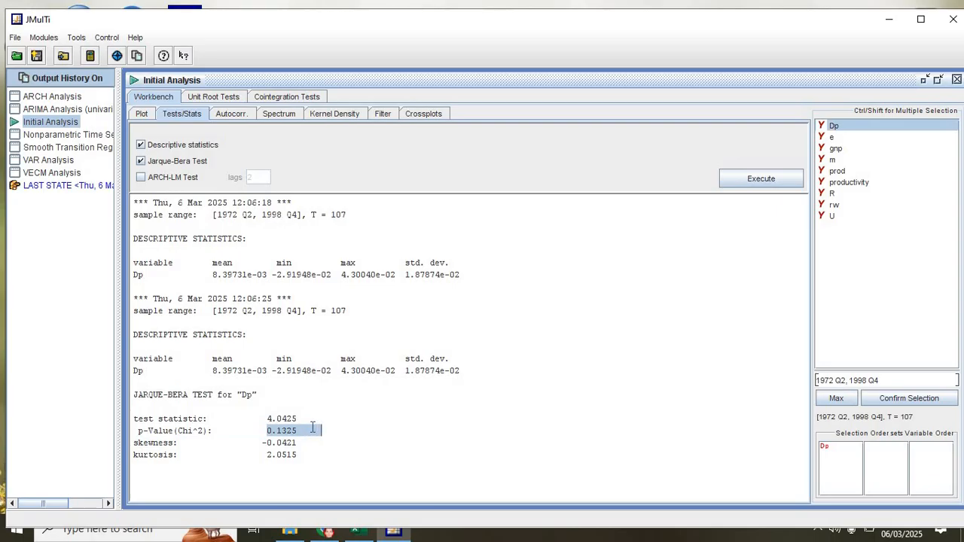
- Run the ARCH-LM Test with 2 lags for Dp, and highlight its heading and Chi^2 p-value
click(141, 177)
click(764, 180)
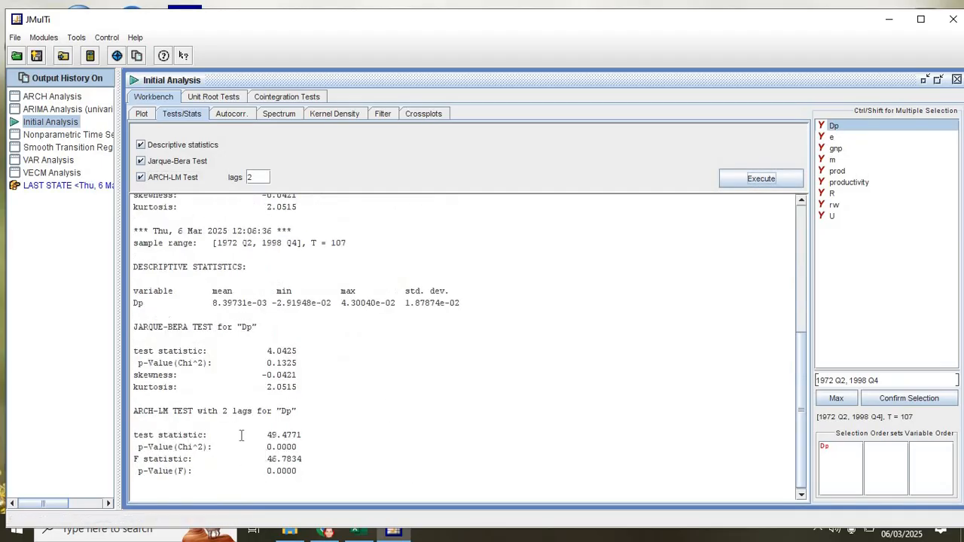
drag(133, 411, 269, 411)
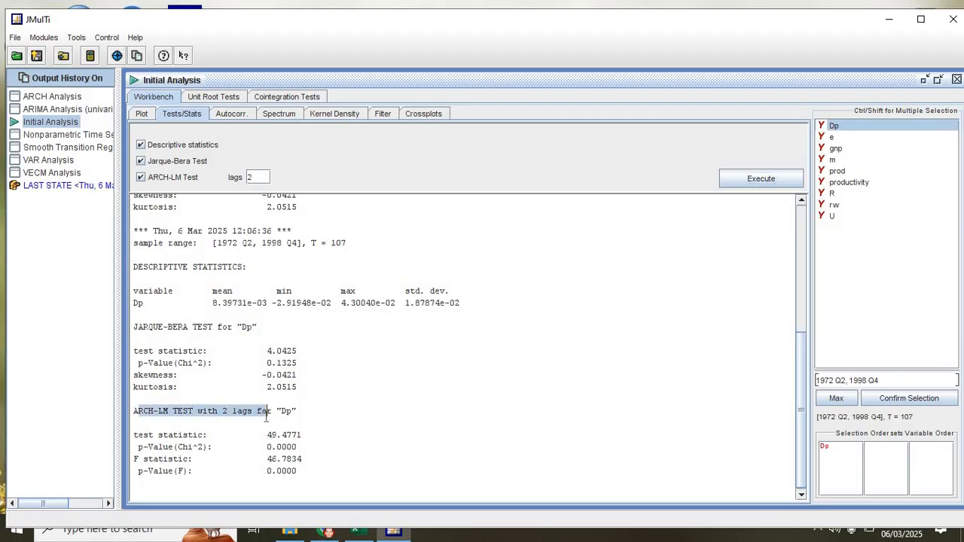
drag(264, 446, 298, 446)
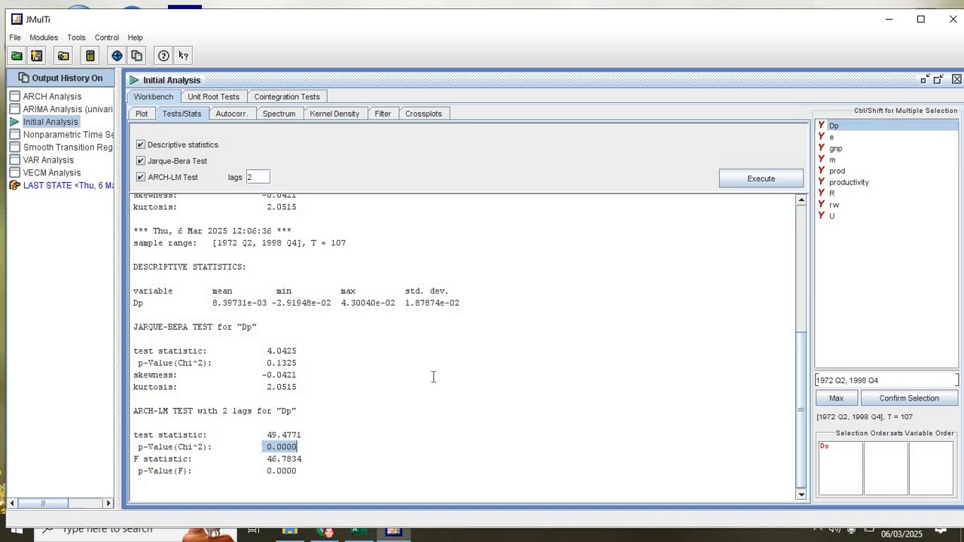
- Plot the autocorrelation and partial autocorrelation of Dp with 36 lags, and close the graph
click(233, 119)
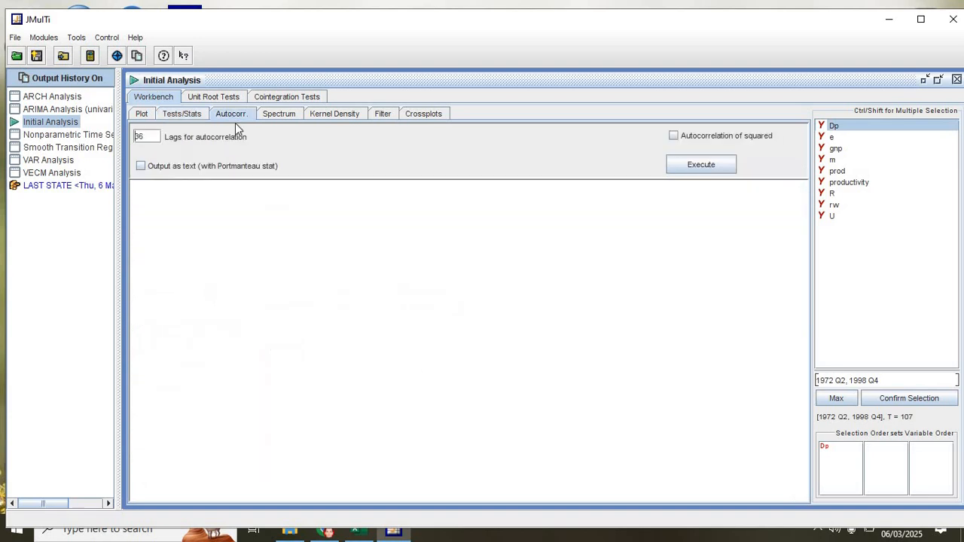
click(701, 167)
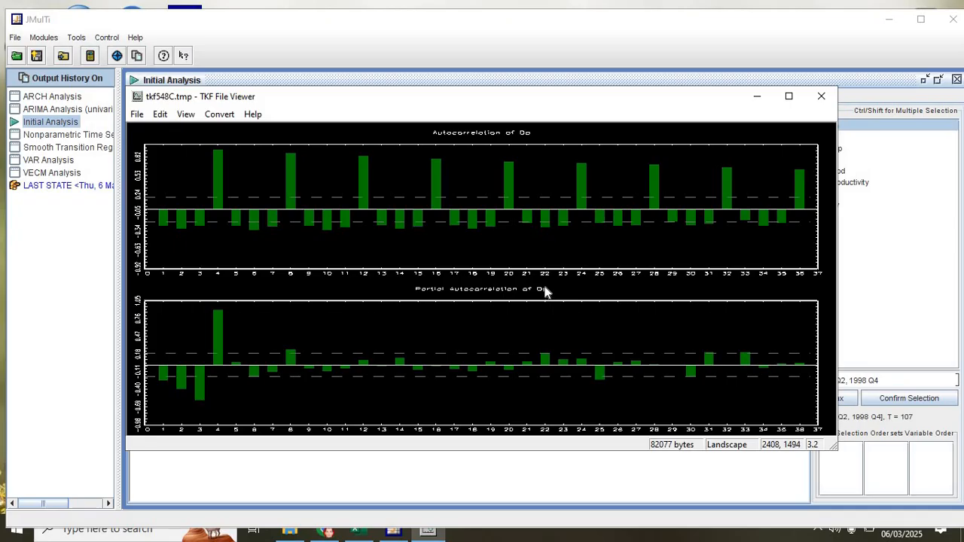
click(821, 95)
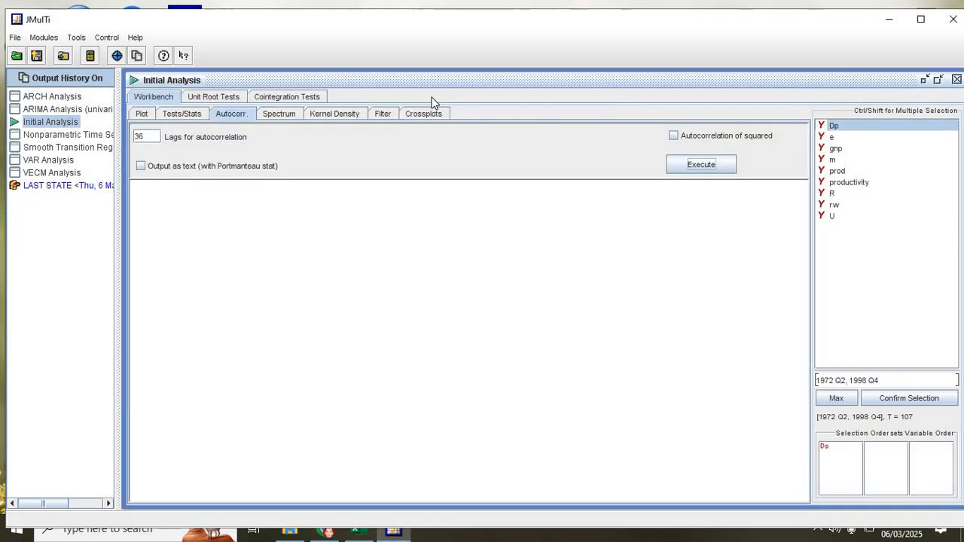
- Look through the Spectrum, Kernel Density, Filter and Crossplots options of the workbench for Dp
click(290, 116)
click(329, 116)
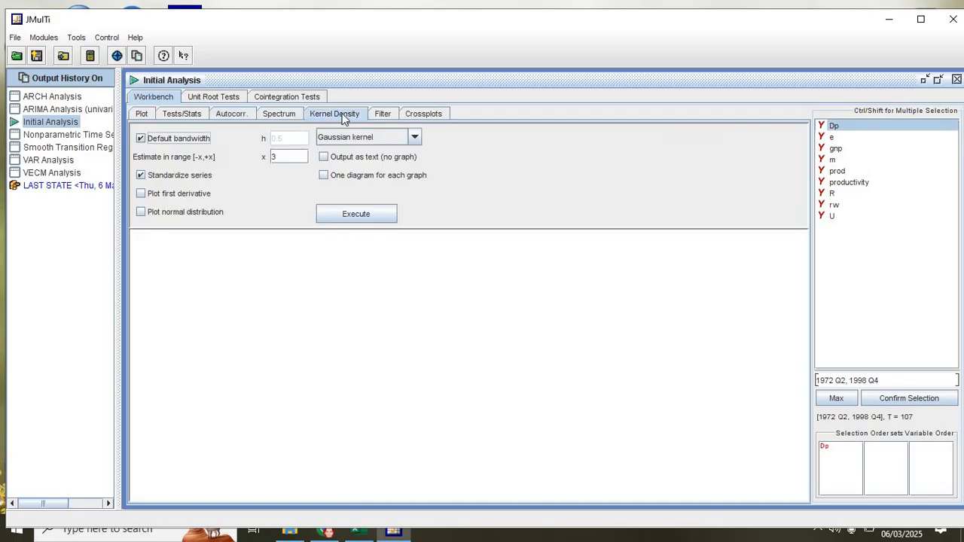
click(387, 113)
click(416, 115)
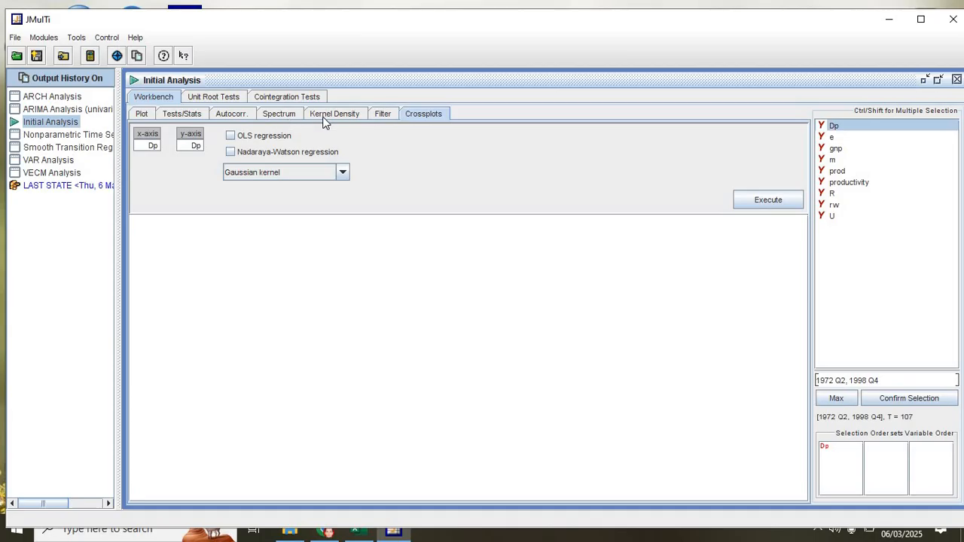
click(325, 117)
- Add e to the Dp selection for the crossplot and confirm both series over 1980 Q1 to 1998 Q4
click(421, 114)
ctrl+click(830, 139)
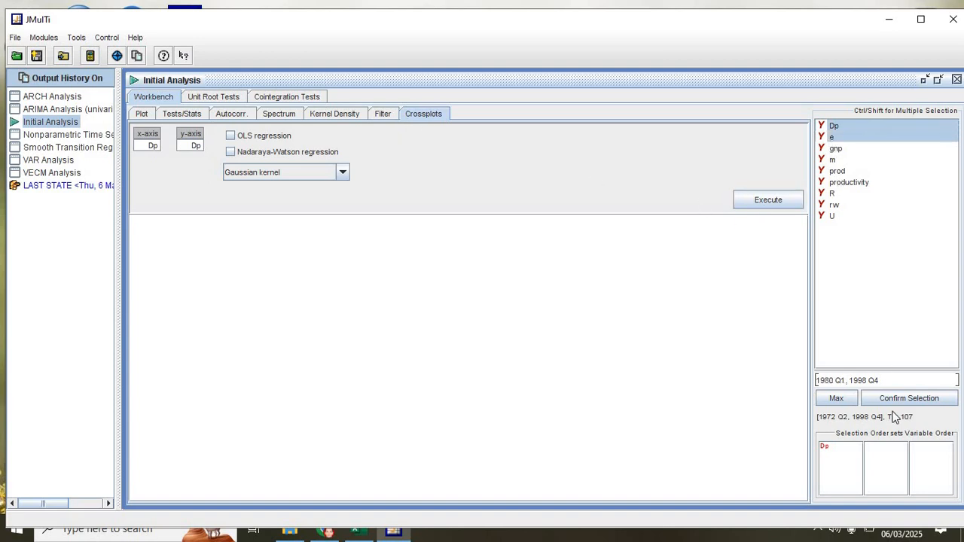
click(910, 398)
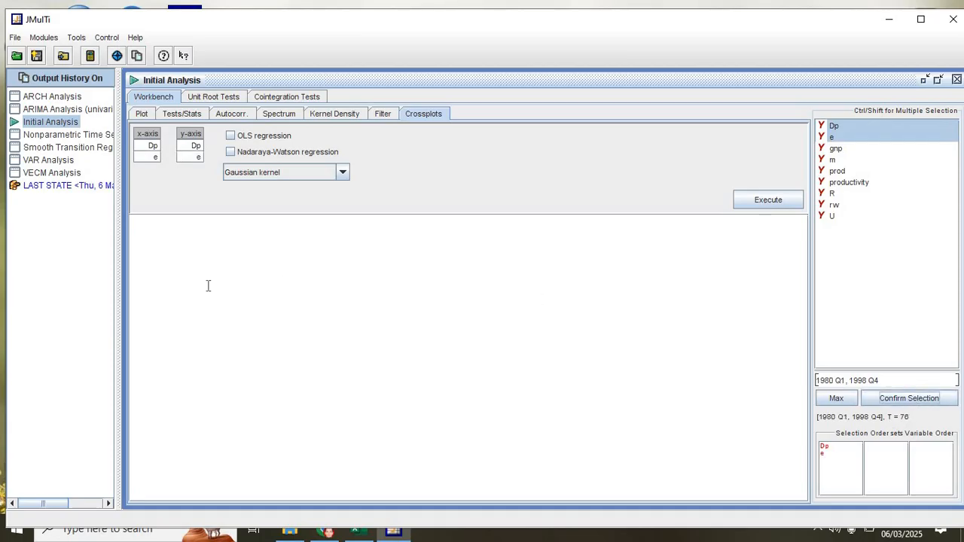
- Create a crossplot with Dp on the x-axis, e on the y-axis and OLS regression, and review the graph and estimation output
click(151, 146)
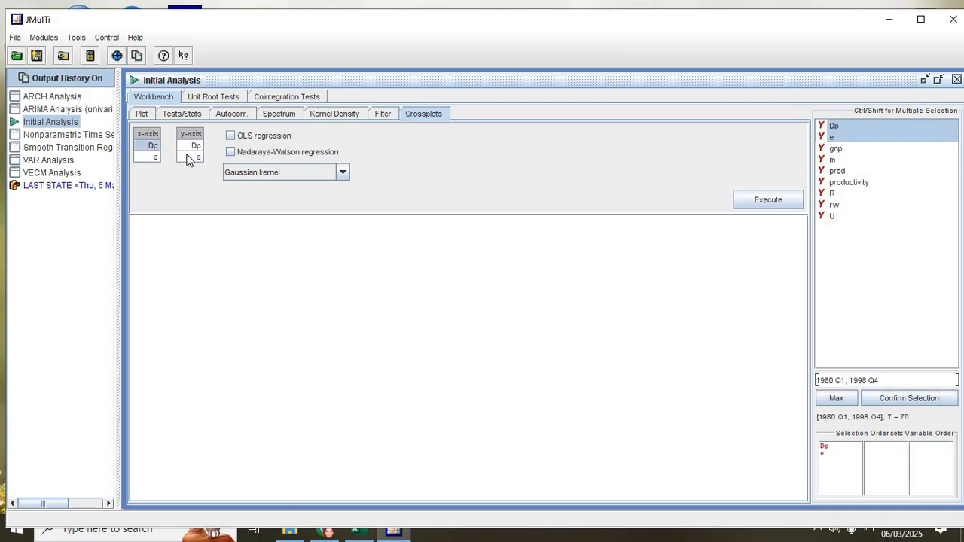
click(189, 156)
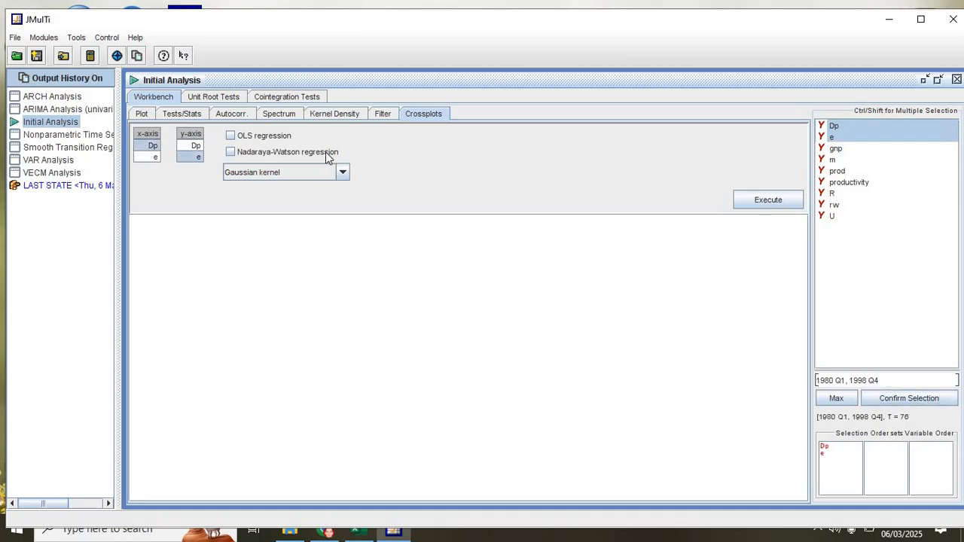
click(230, 135)
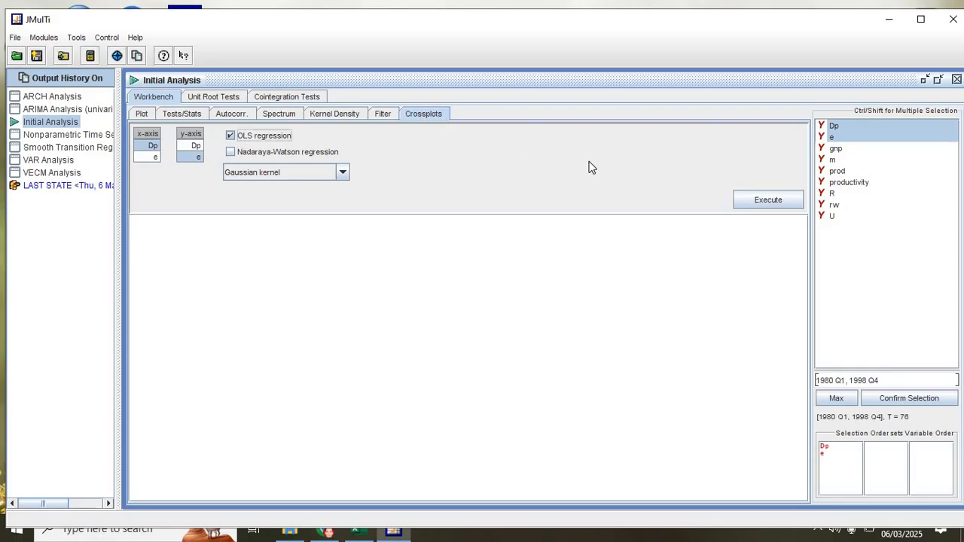
click(765, 201)
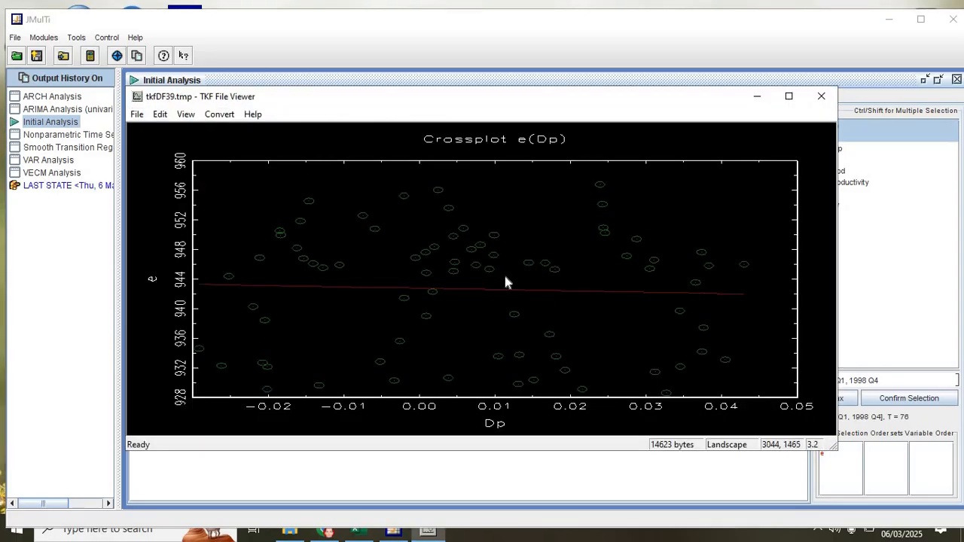
click(820, 98)
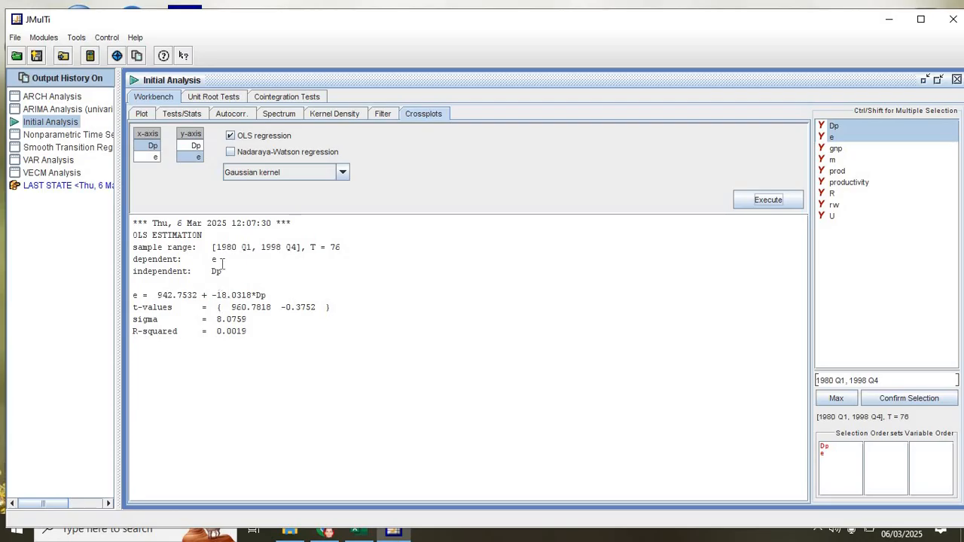
drag(242, 235, 243, 7)
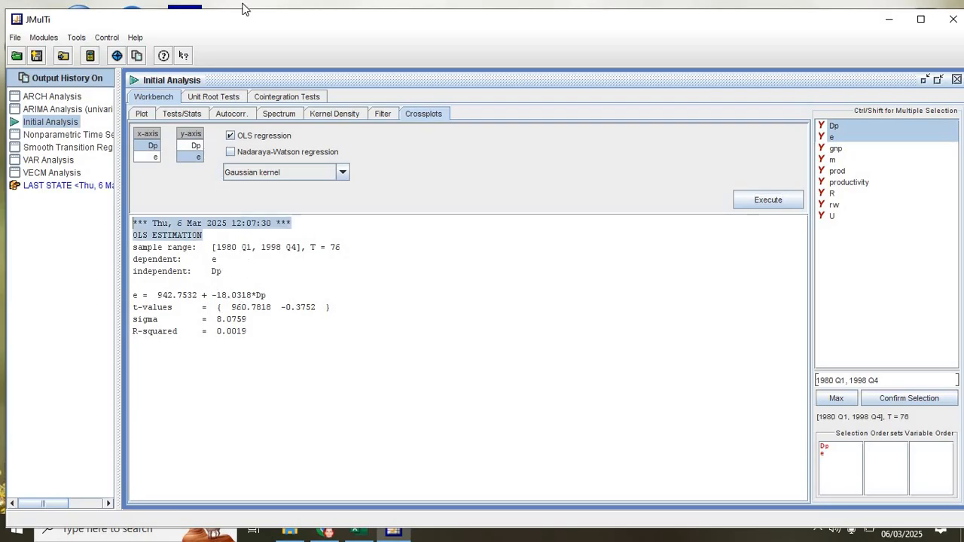
- Run the ADF unit root test on Dp over 1972 Q2 to 1998 Q4 with 2 lags and no deterministic terms
click(228, 99)
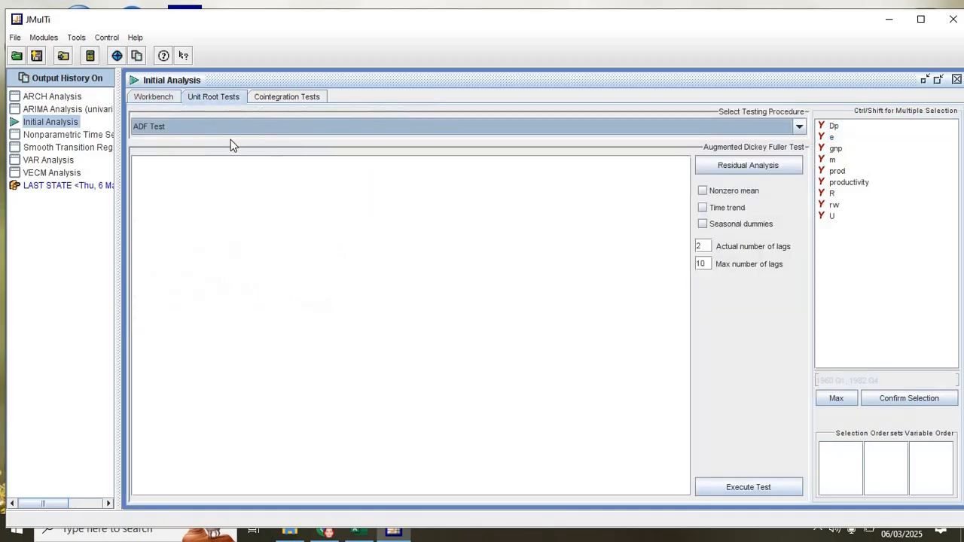
click(836, 127)
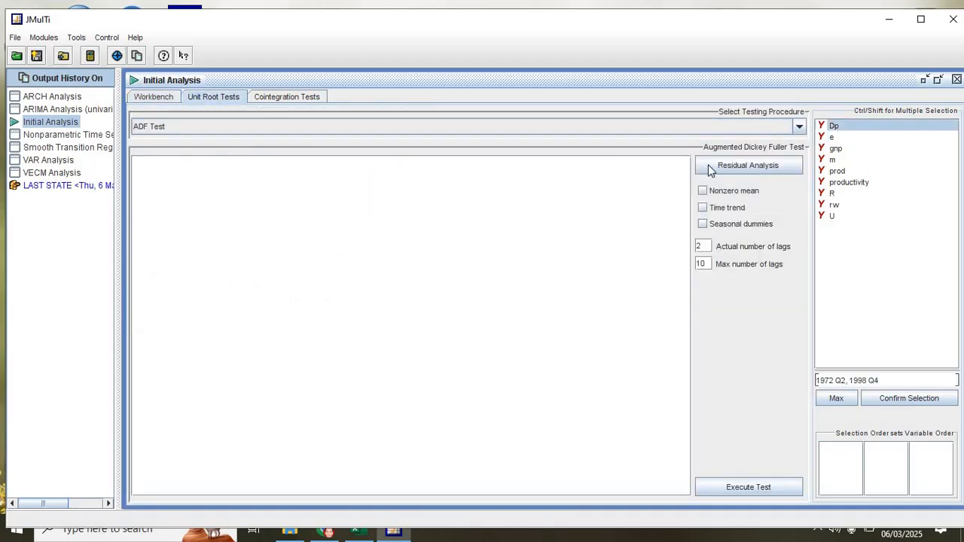
click(737, 489)
click(482, 294)
click(887, 398)
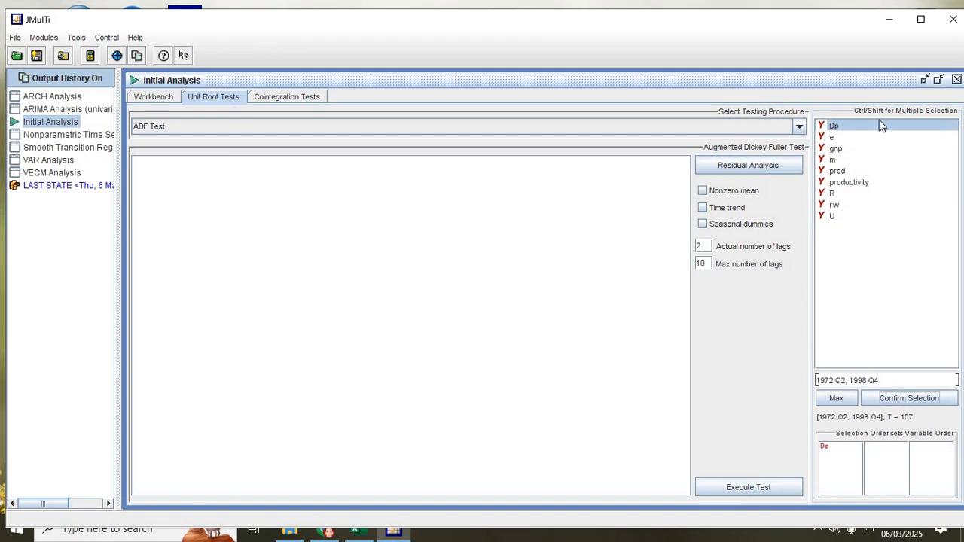
click(765, 488)
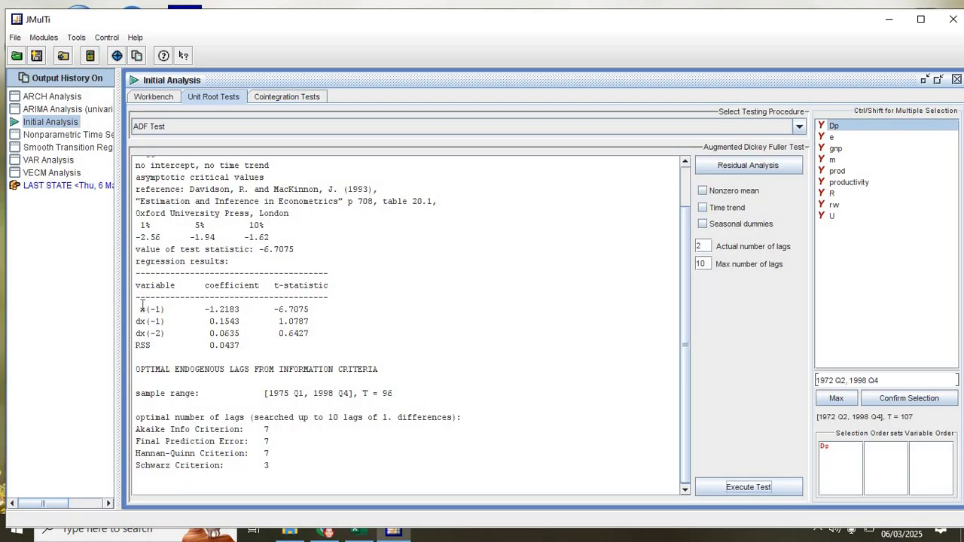
- Compare the t-statistic of the lagged level x(-1) in the ADF output with the 5% critical value
drag(140, 309, 171, 321)
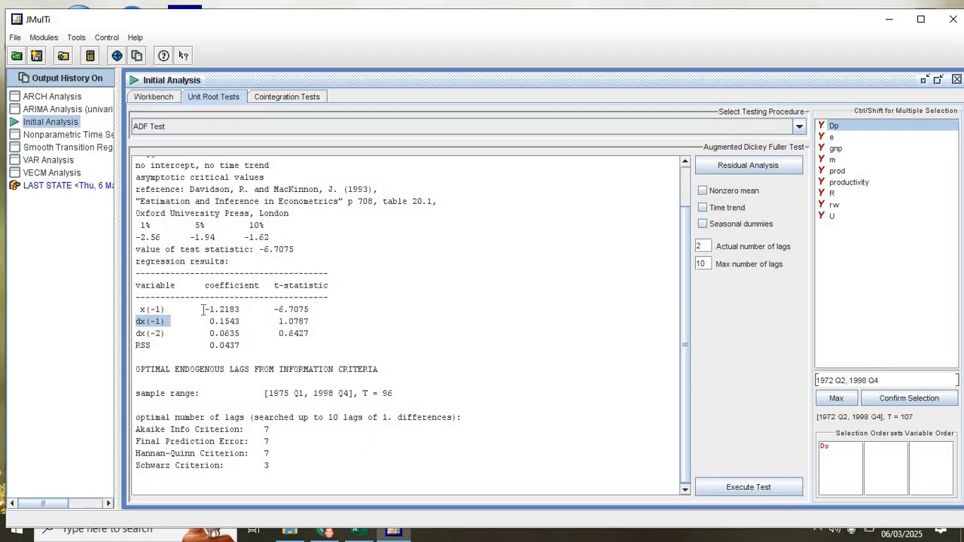
double_click(229, 309)
drag(269, 309, 325, 310)
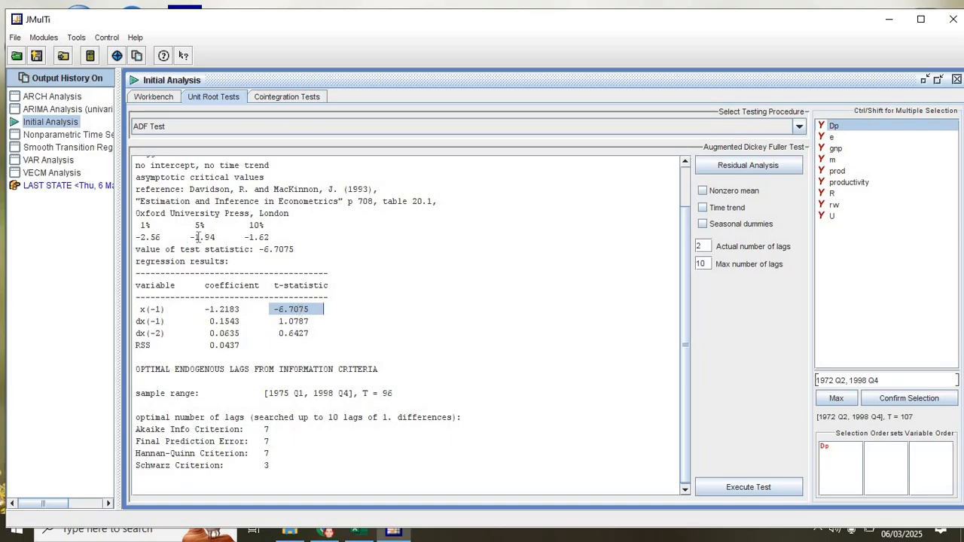
drag(186, 237, 212, 237)
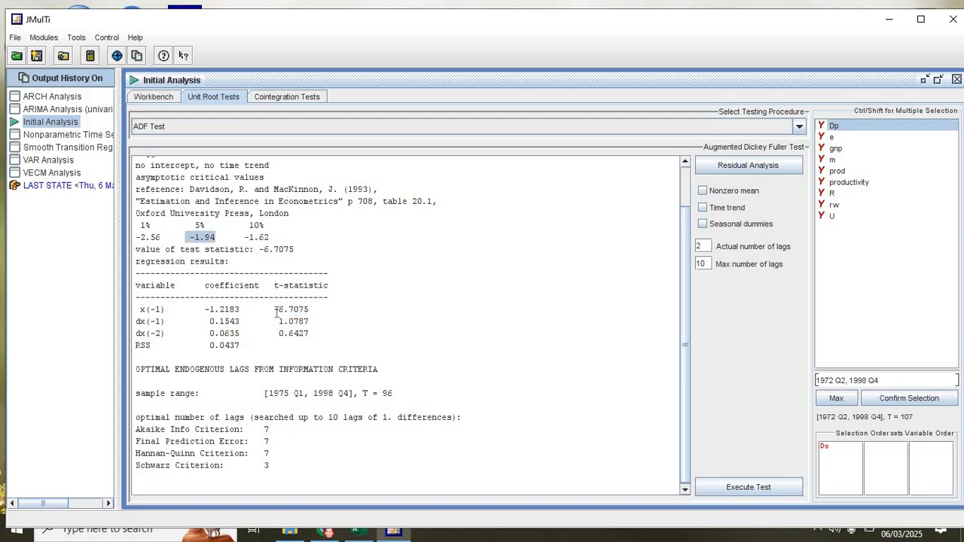
drag(273, 310, 304, 312)
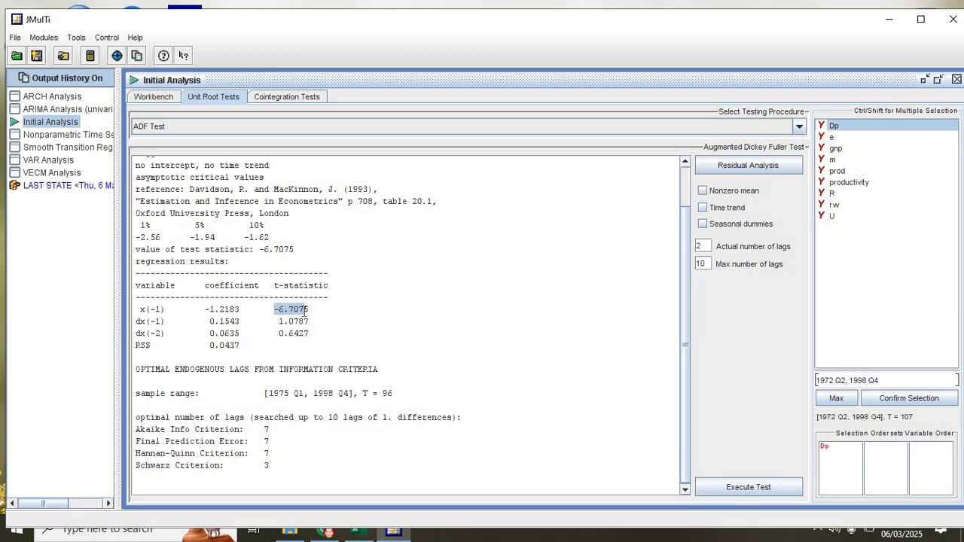
drag(304, 309, 309, 310)
- Set up the cointegration tests with the series Dp and e, confirming the sample 1980 Q1 to 1998 Q4
click(301, 98)
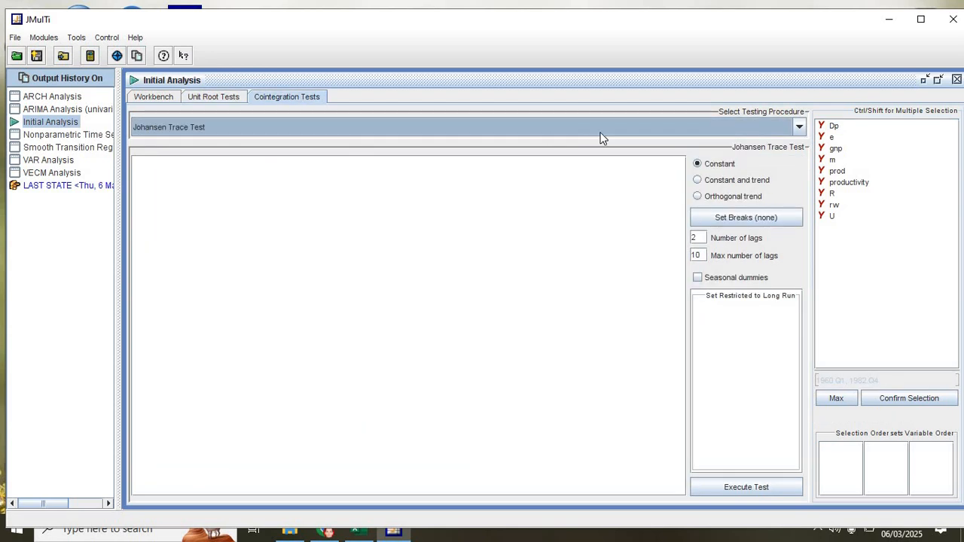
click(831, 128)
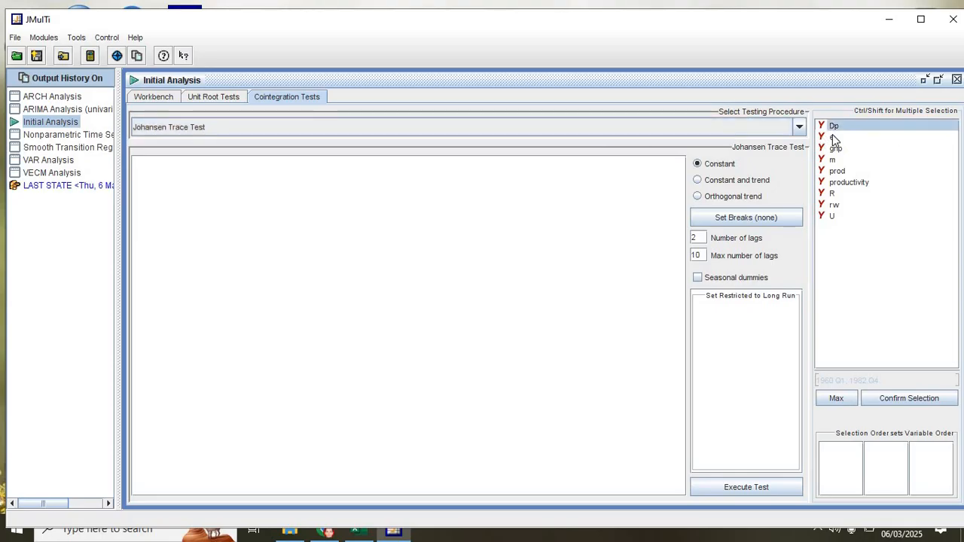
ctrl+click(833, 137)
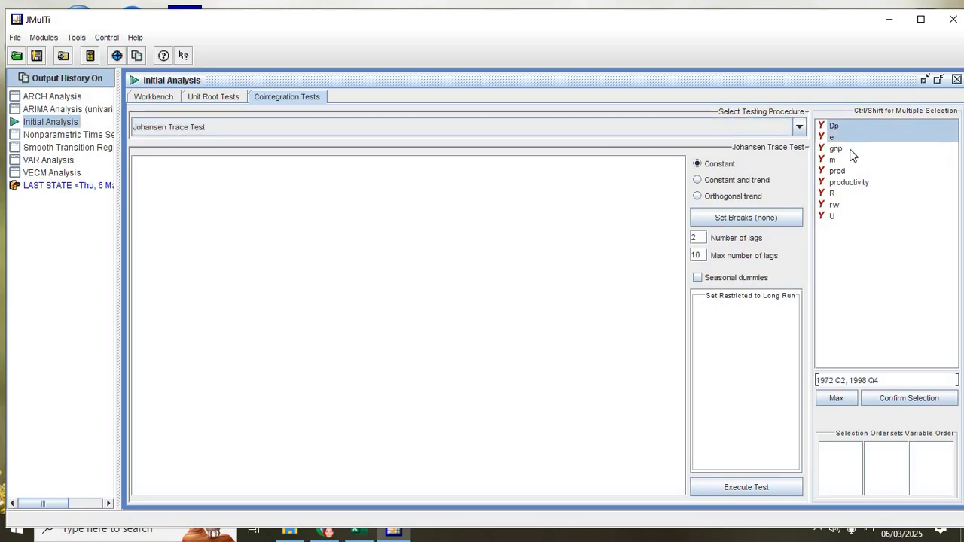
click(916, 399)
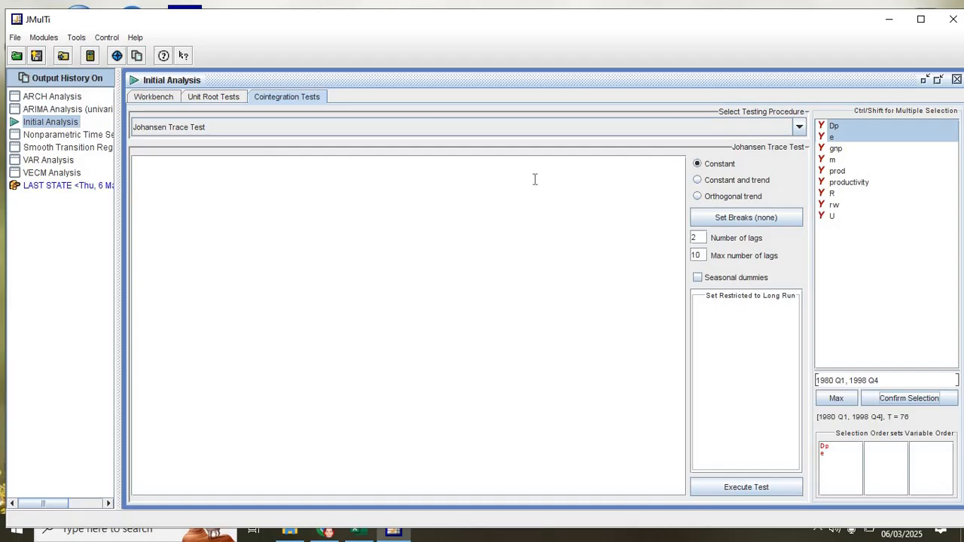
- View the Saikkonen & Lütkepohl Test settings and return to the Johansen Trace Test
click(208, 128)
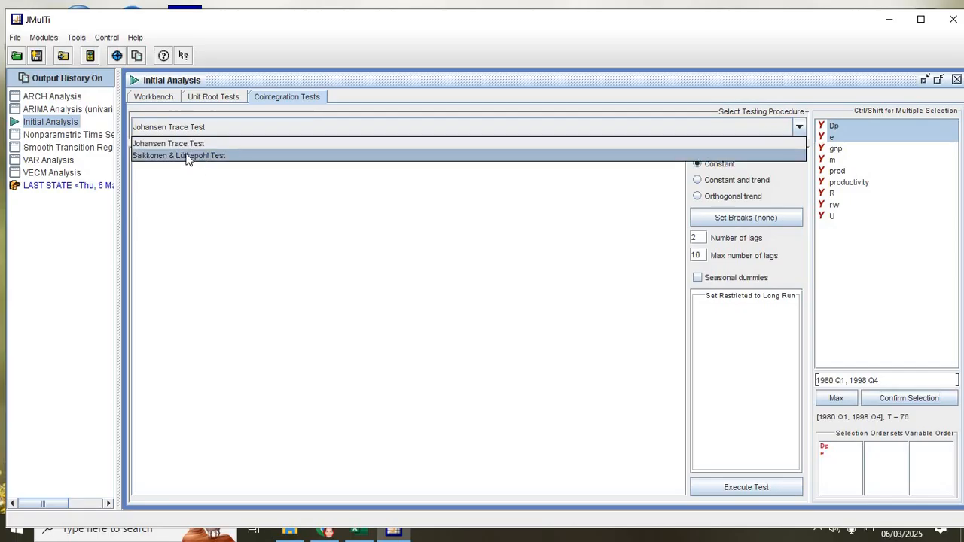
click(187, 155)
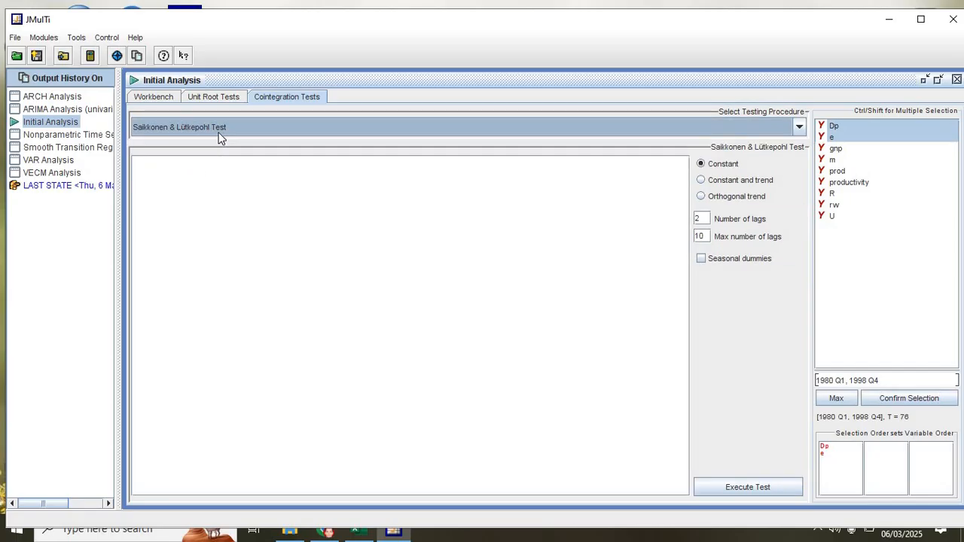
click(277, 101)
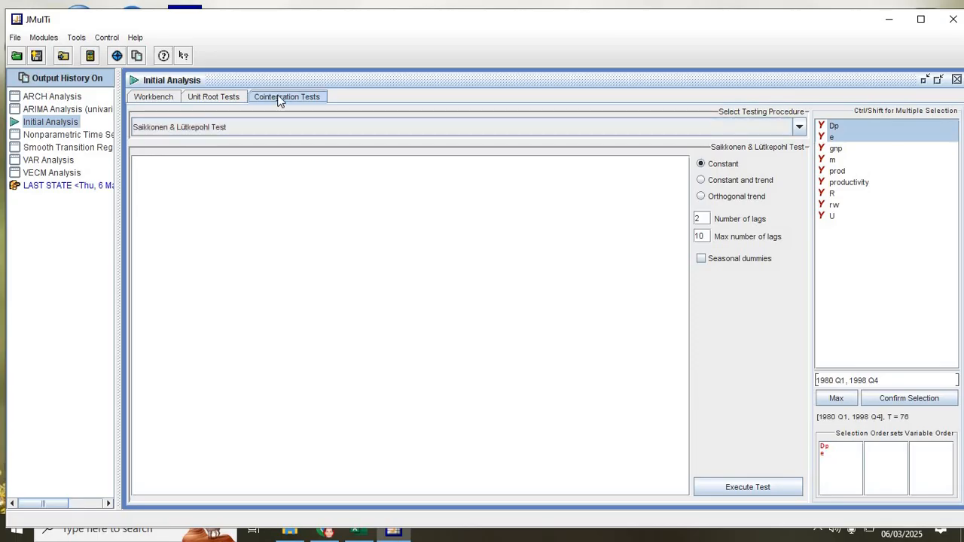
click(243, 130)
click(250, 146)
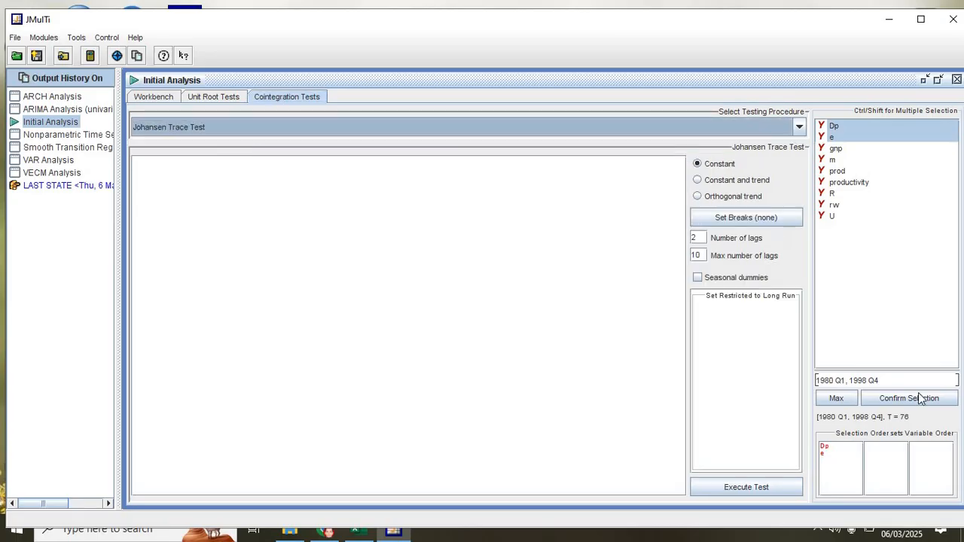
- Run the Johansen trace test on Dp and e with a constant and 2 lags, and examine the p-values for ranks 0 and 1
click(897, 400)
click(754, 489)
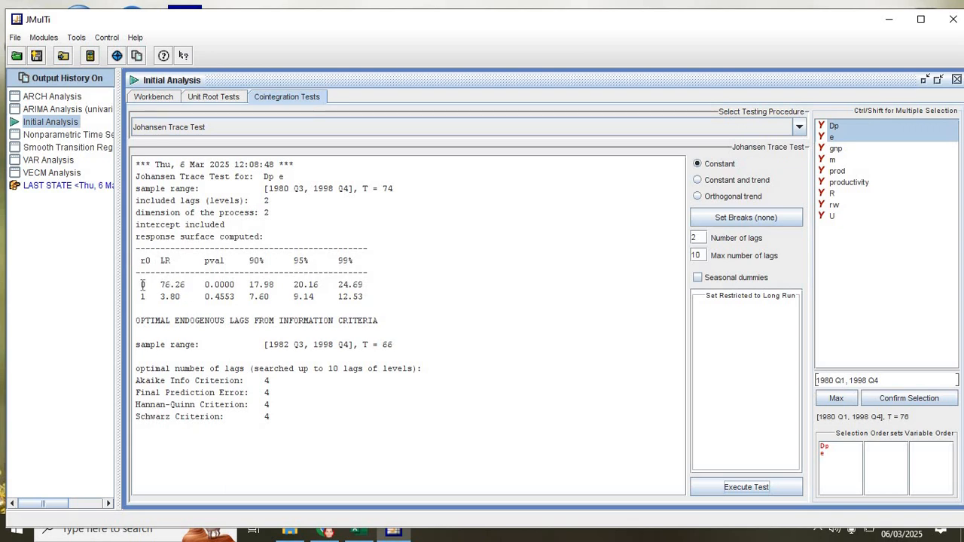
mouse_move(143, 284)
mouse_down()
mouse_move(157, 286)
mouse_move(140, 290)
mouse_up()
drag(201, 285, 240, 283)
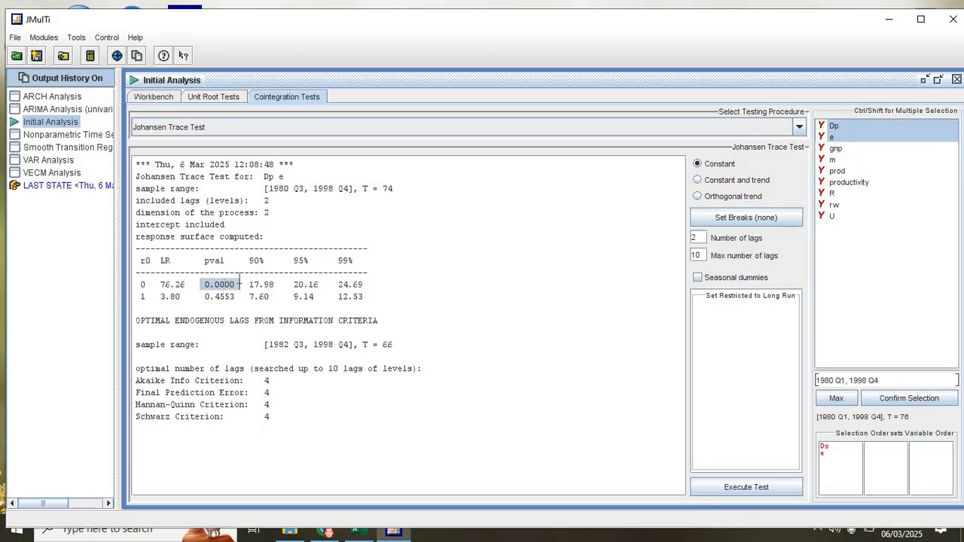
drag(136, 296, 219, 297)
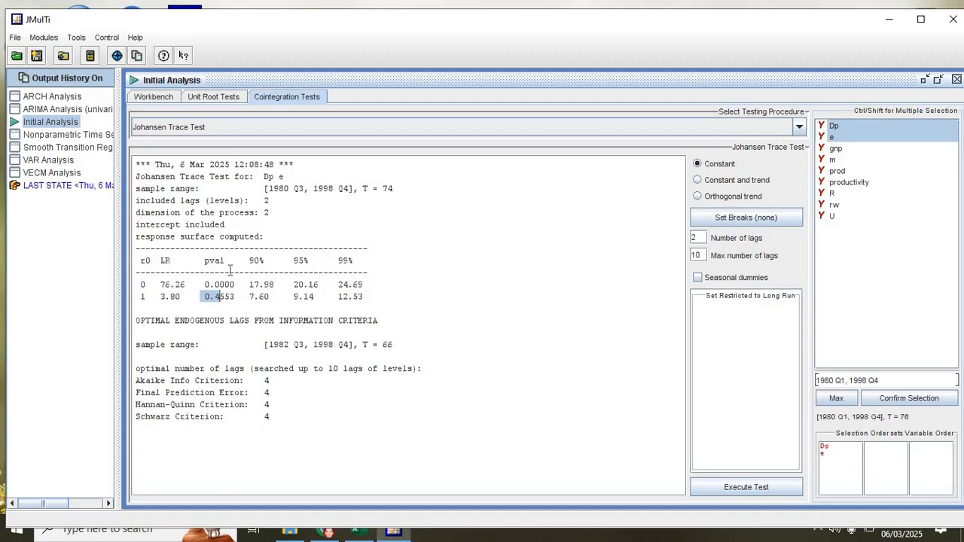
- Switch to the univariate ARIMA analysis and confirm Dp as the series over 1972 Q2 to 1998 Q4
click(46, 110)
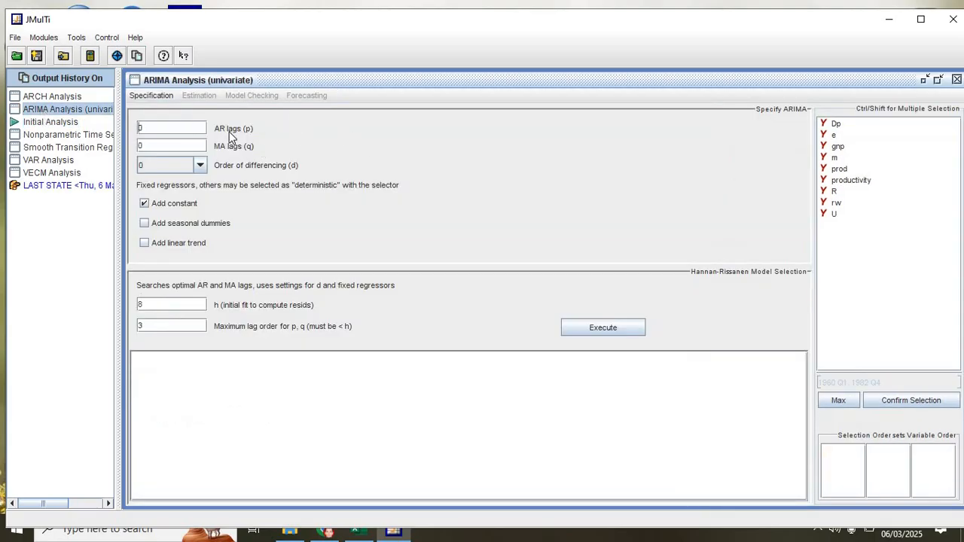
click(835, 126)
click(913, 400)
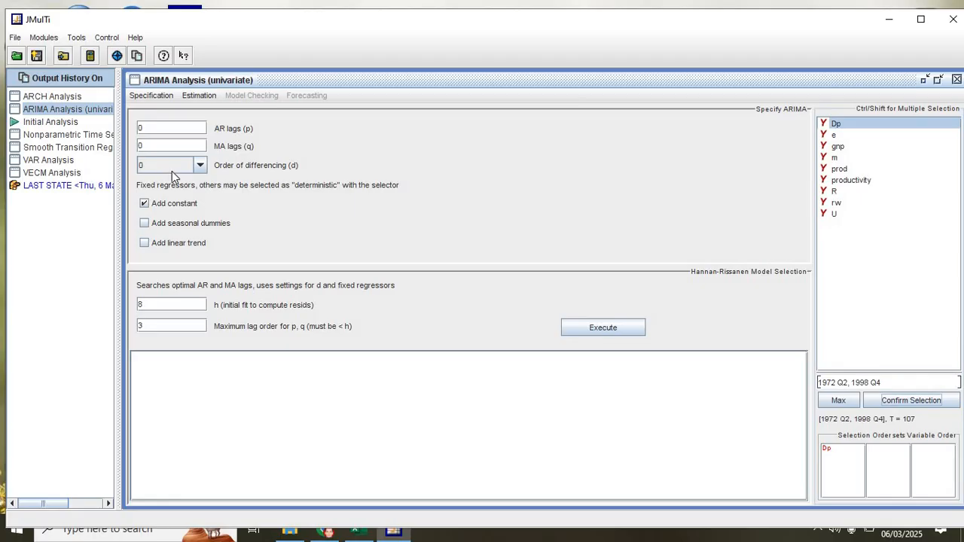
click(200, 166)
click(175, 193)
click(198, 171)
click(183, 180)
- Set the AR lags to 1 and the MA lags to 1, and run the Hannan-Rissanen model selection for Dp
click(165, 129)
drag(164, 129, 72, 139)
text(1)
key(Tab)
text(01)
drag(160, 149, 101, 151)
text(1)
click(593, 327)
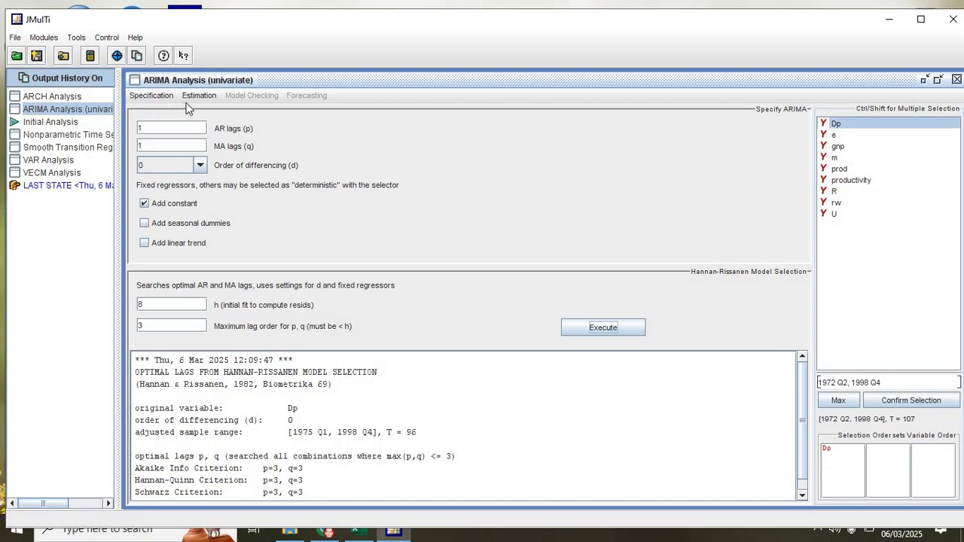
- Estimate the ARIMA(1,0,1) model for Dp and examine the AR1 term's t-ratio in the output
click(199, 96)
click(204, 113)
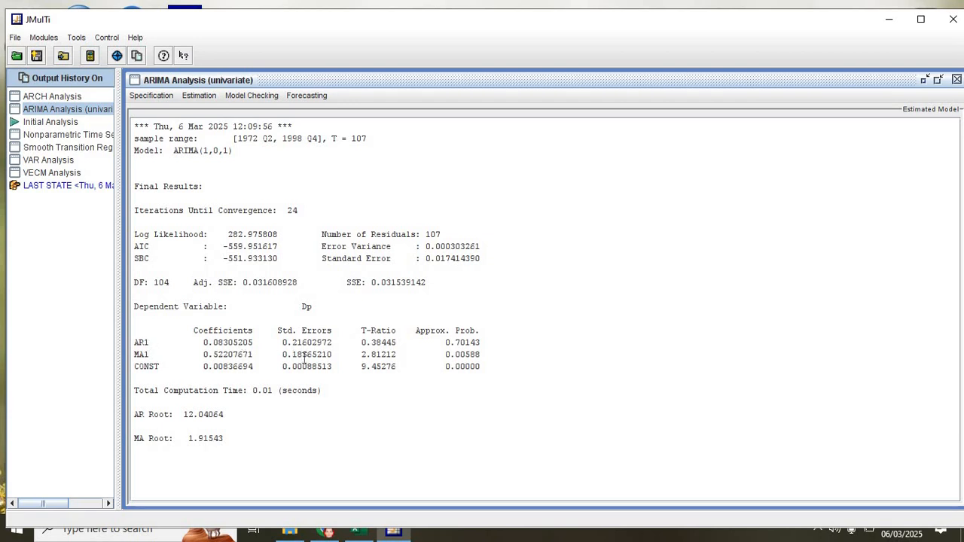
drag(134, 342, 150, 343)
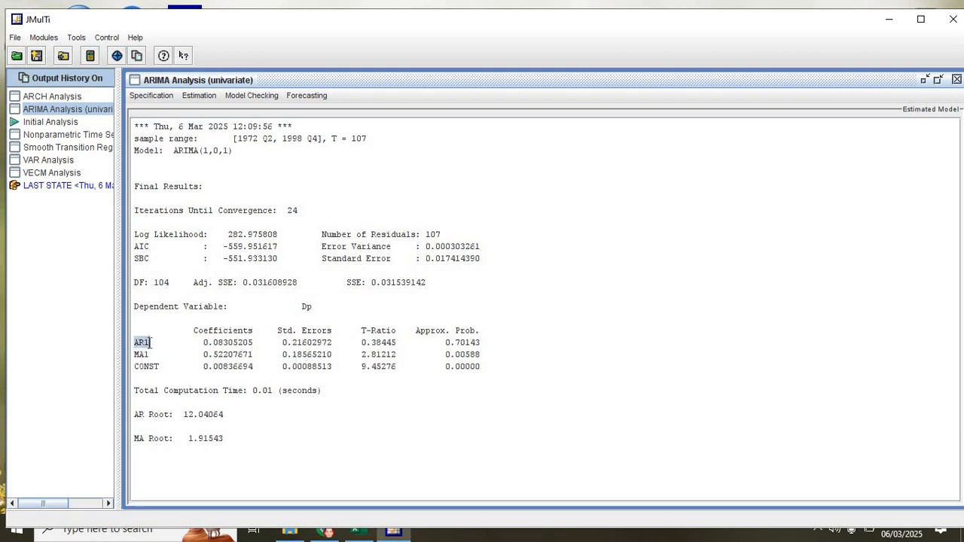
drag(357, 343, 401, 342)
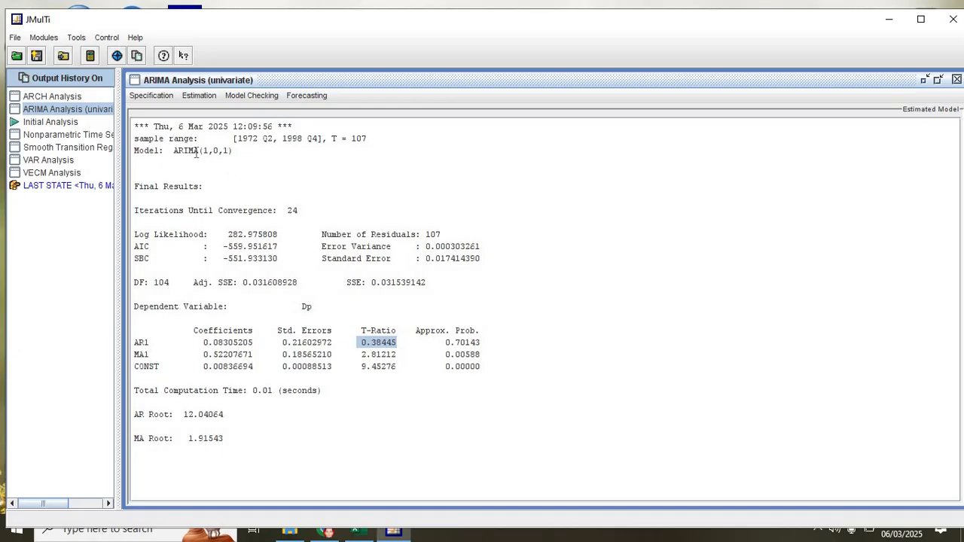
drag(173, 150, 235, 151)
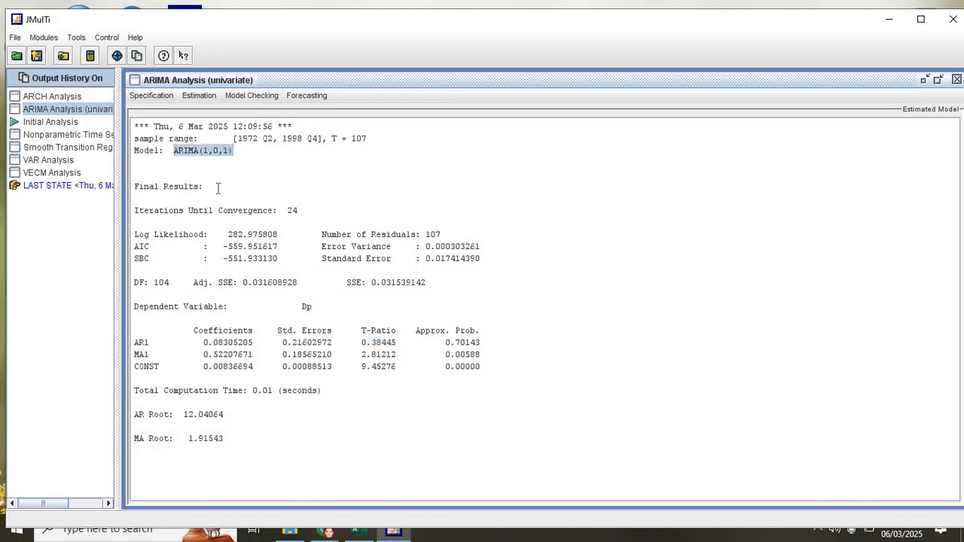
- Run the residual diagnostics of the ARIMA model: Portmanteau test with 16 lags, ARCH-LM with 4 lags and nonnormality tests
click(246, 97)
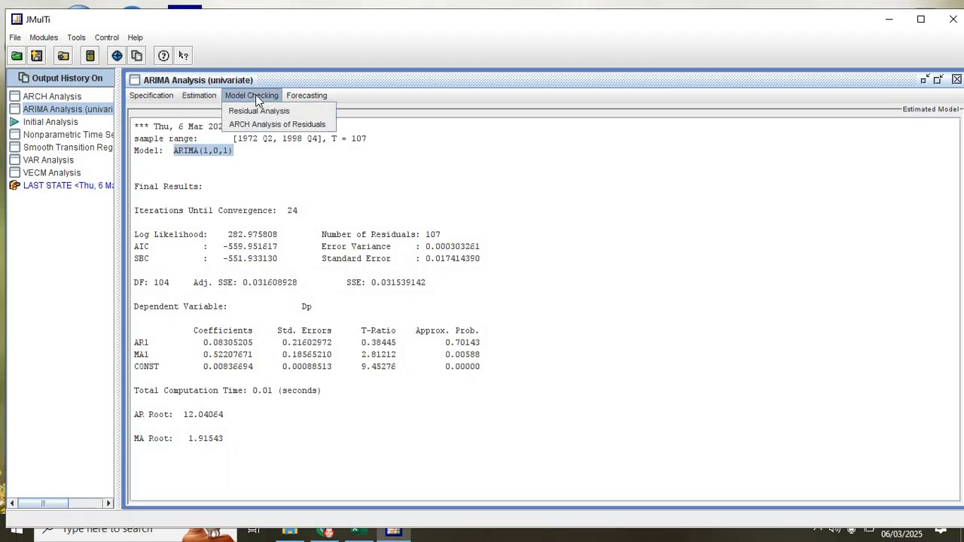
click(265, 114)
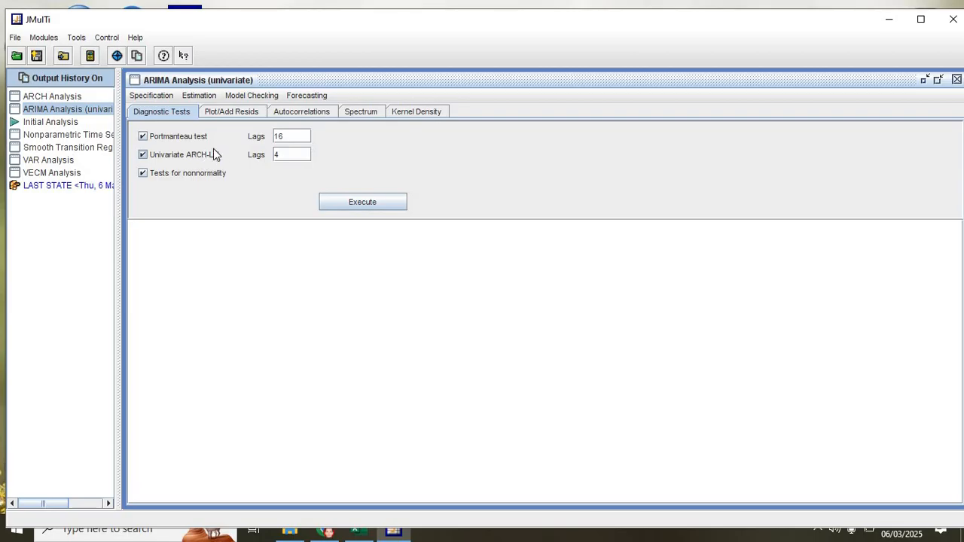
click(357, 204)
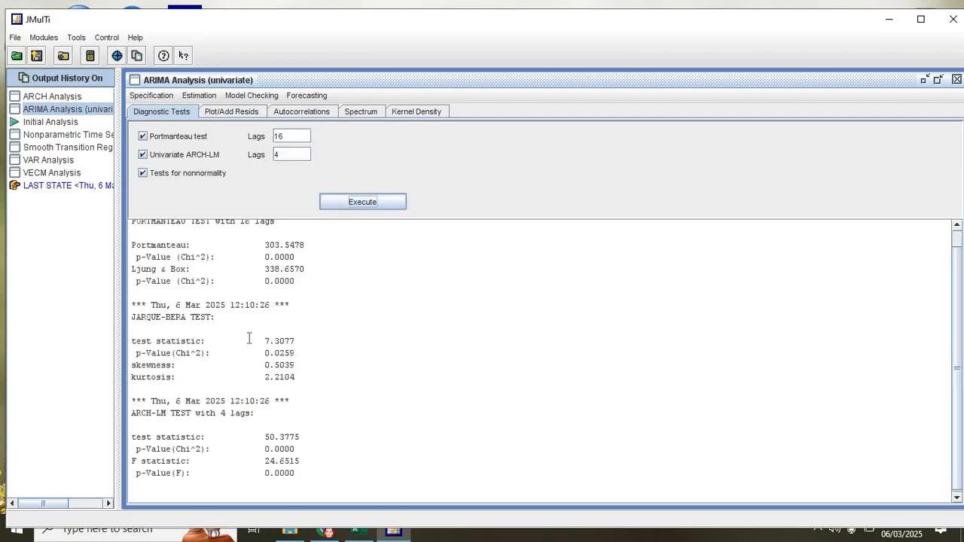
- Examine the p-values of the Portmanteau, Ljung & Box, Jarque-Bera and ARCH-LM tests in the diagnostic output
scroll(248, 336, up, 1)
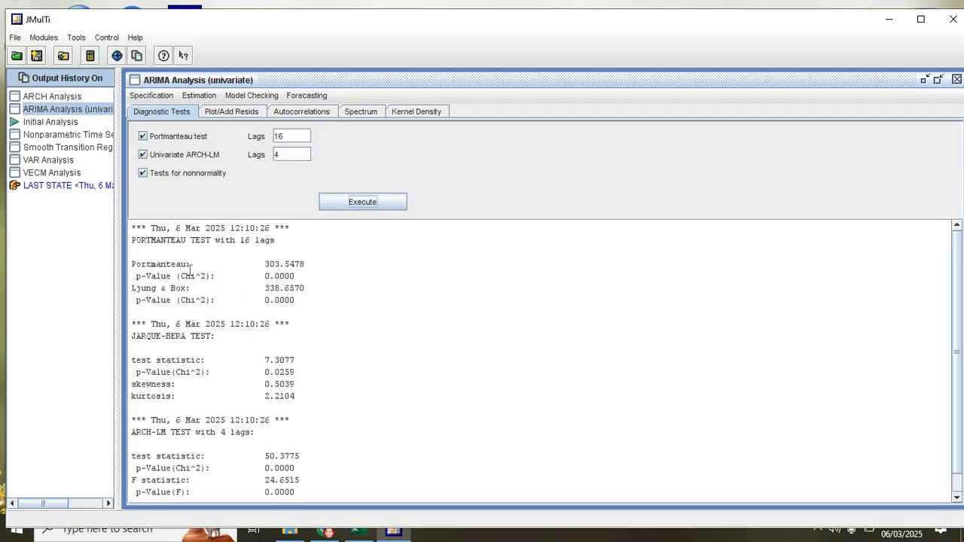
drag(134, 264, 192, 263)
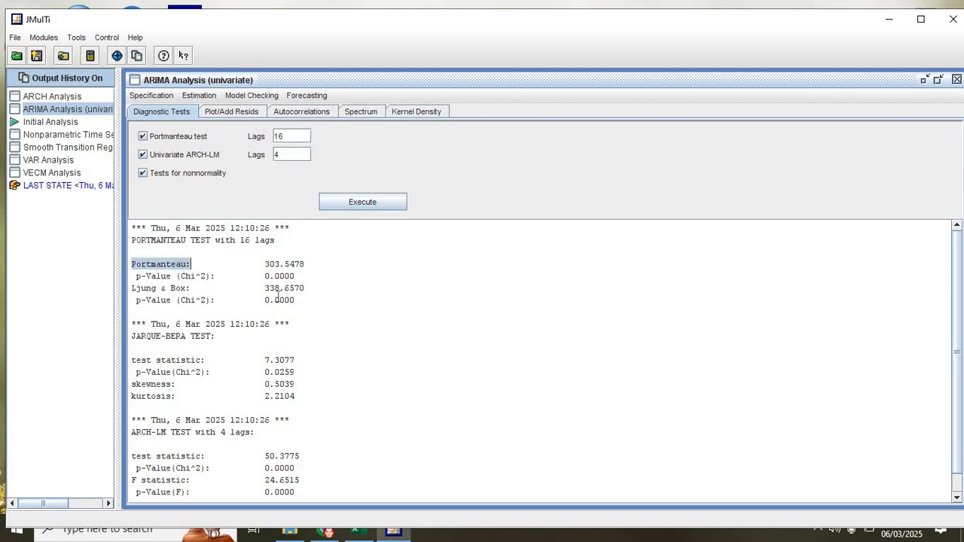
drag(265, 300, 295, 301)
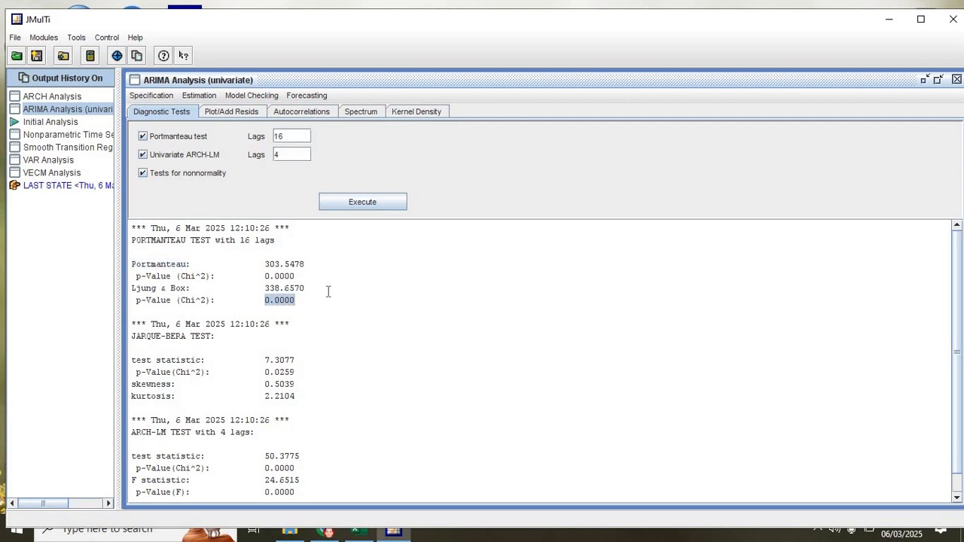
scroll(328, 291, down, 1)
drag(132, 316, 195, 316)
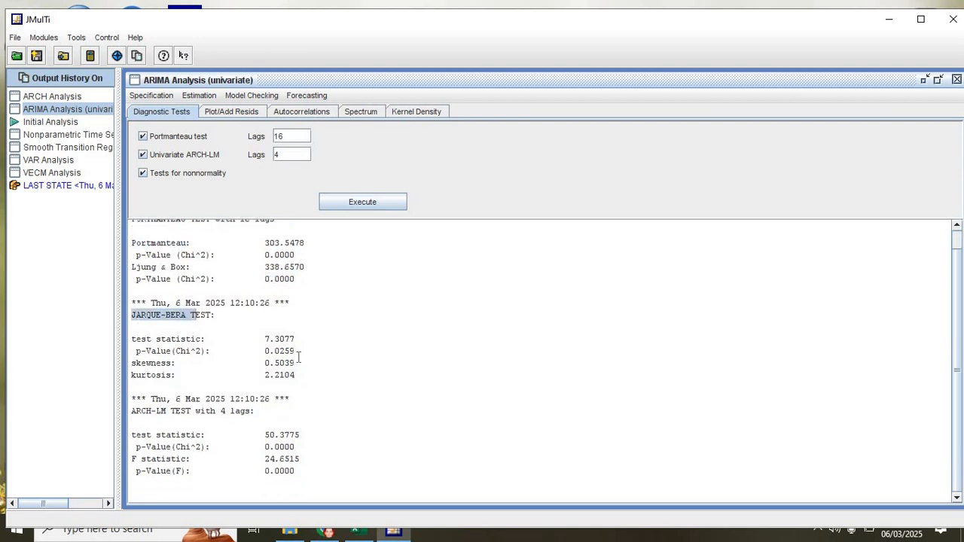
click(264, 351)
shift+click(315, 351)
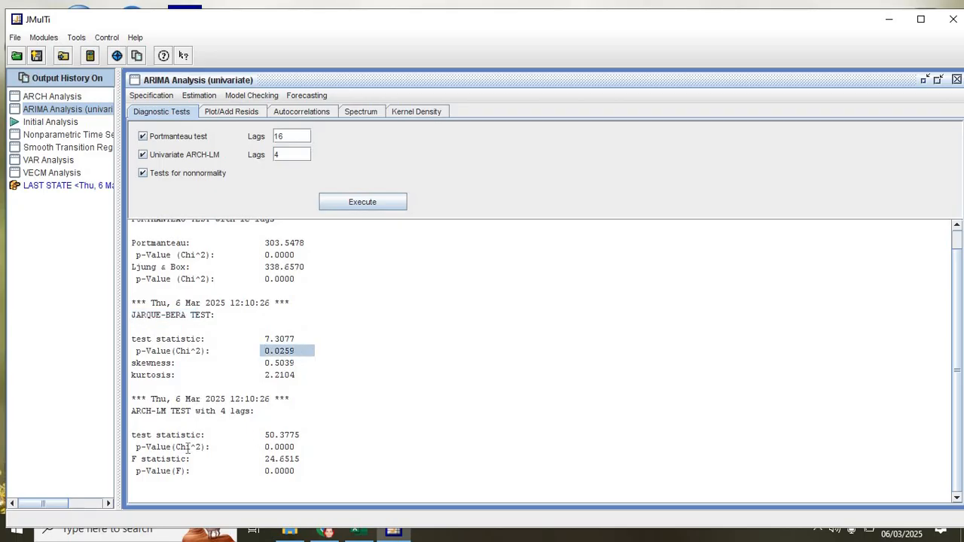
drag(250, 447, 324, 447)
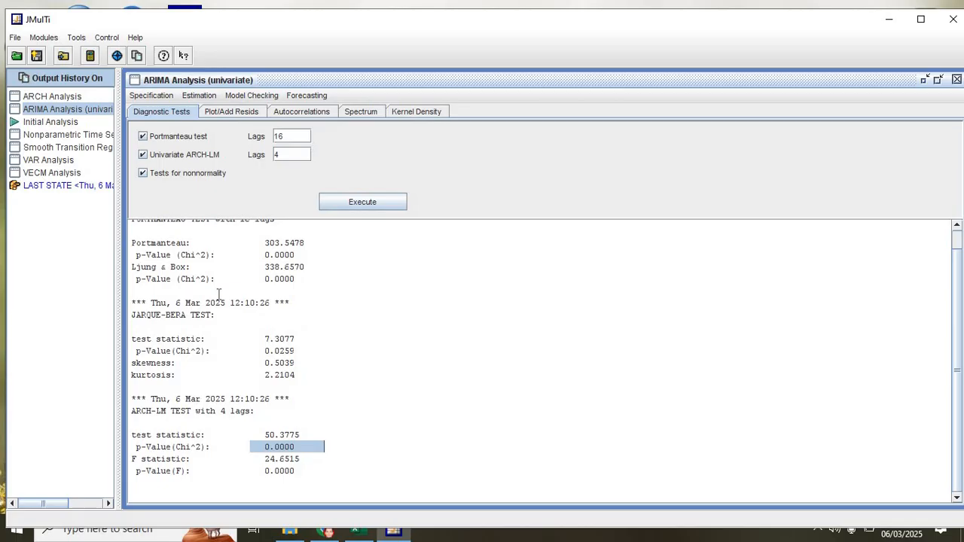
- Plot the ARIMA model's residuals, and plot their autocorrelations and partial autocorrelations with 36 lags
click(211, 112)
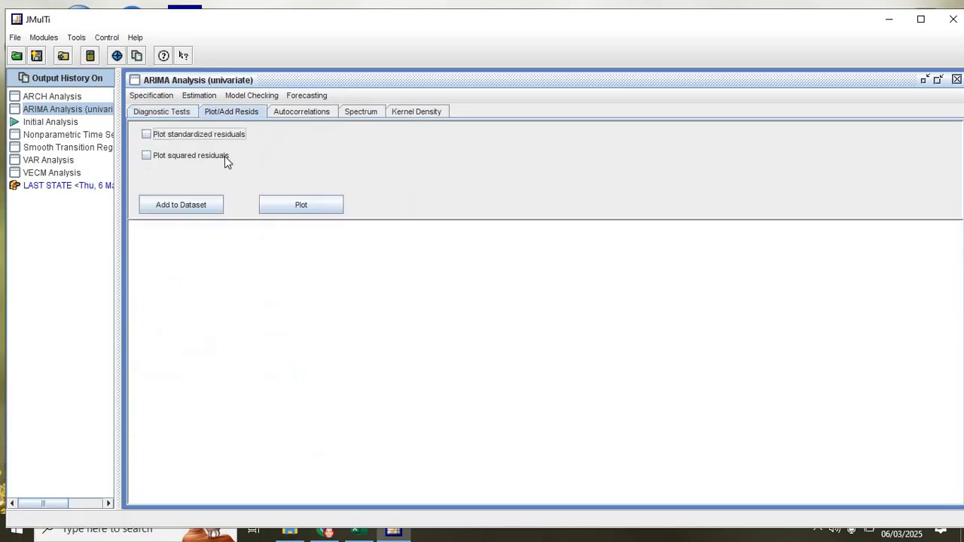
click(294, 207)
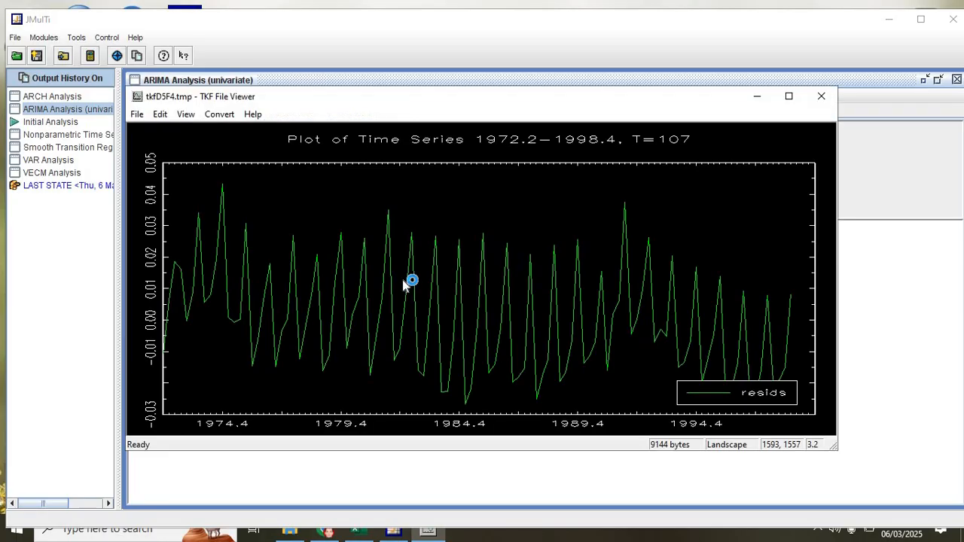
click(821, 97)
click(316, 111)
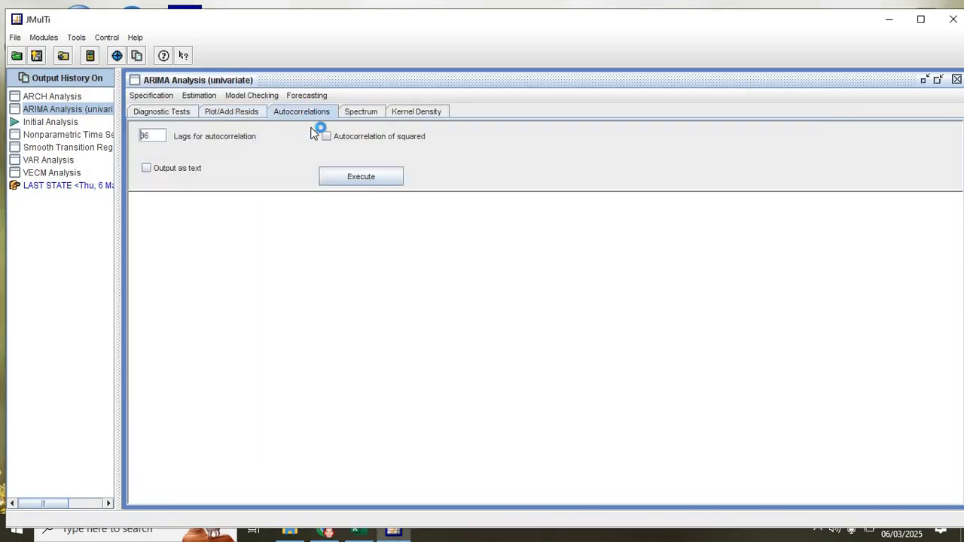
click(381, 181)
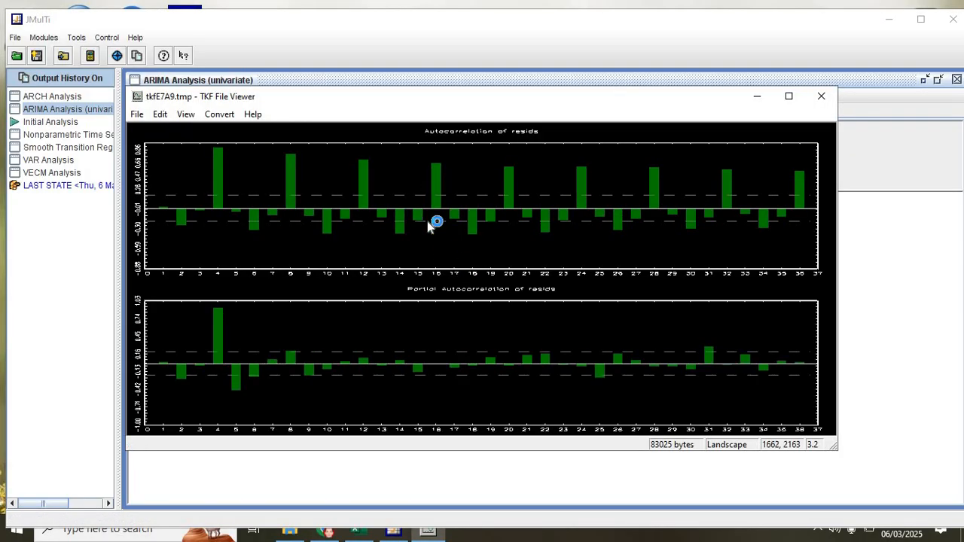
click(820, 97)
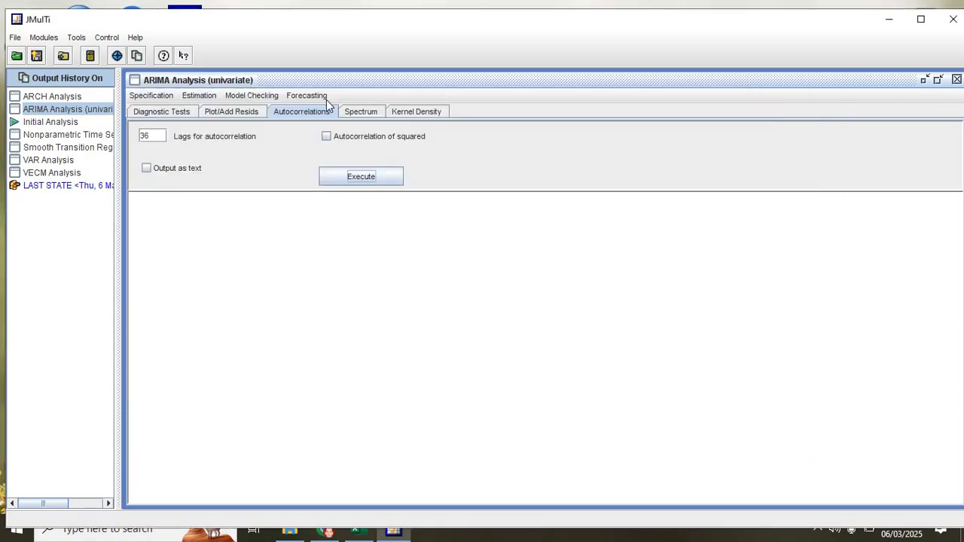
- Plot the spectrum of the ARIMA residuals with a Bartlett window size of 10
click(364, 114)
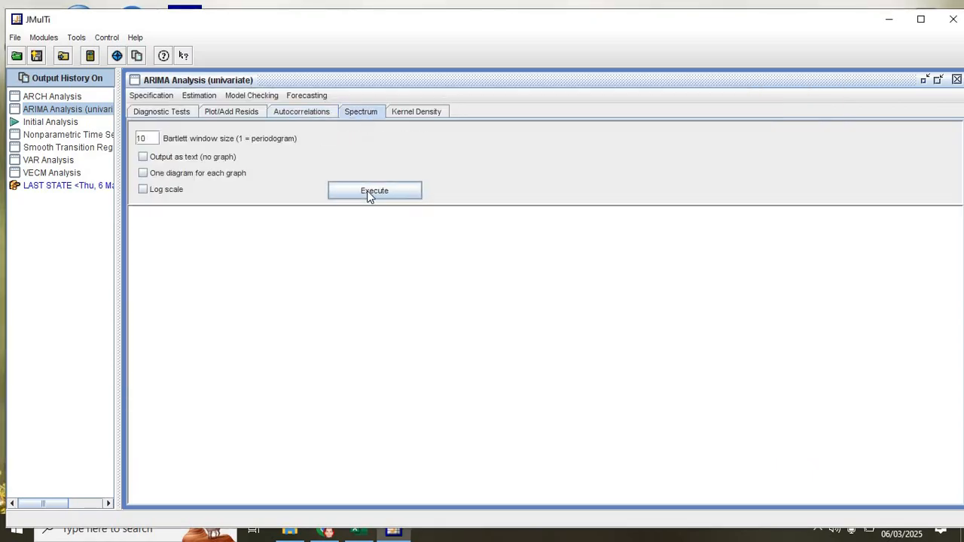
click(366, 192)
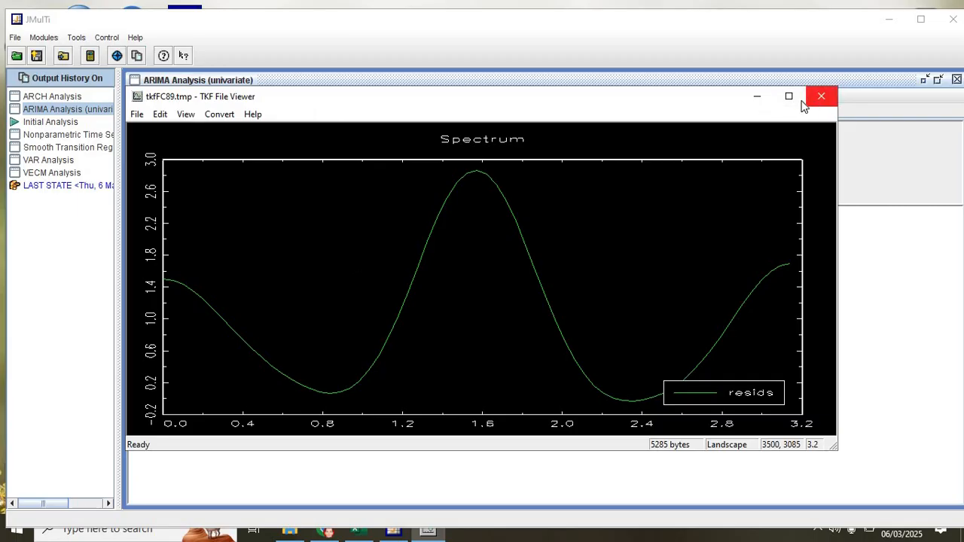
click(804, 99)
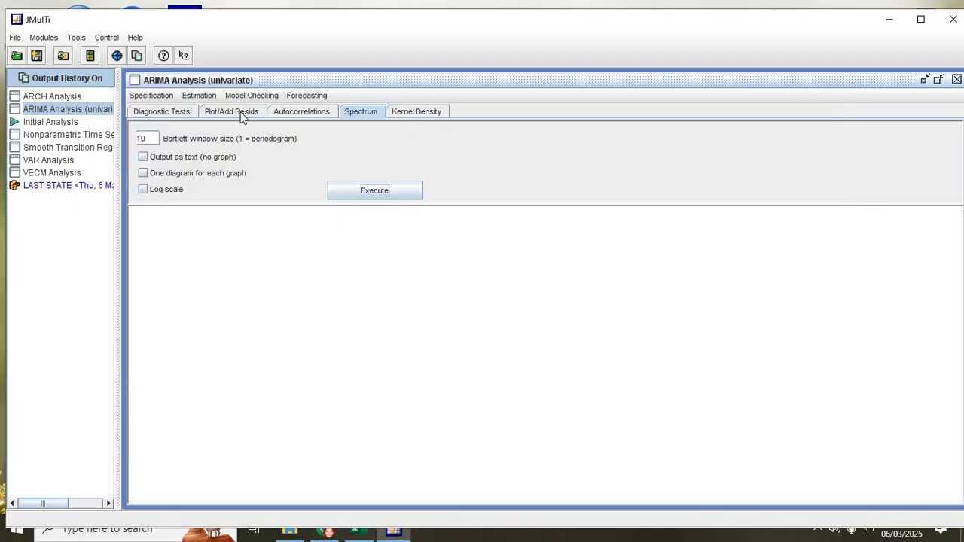
- Return to the ARIMA specification and try the Hannan-Rissanen model selection with h set to 5 and maximum lag order 5
click(158, 97)
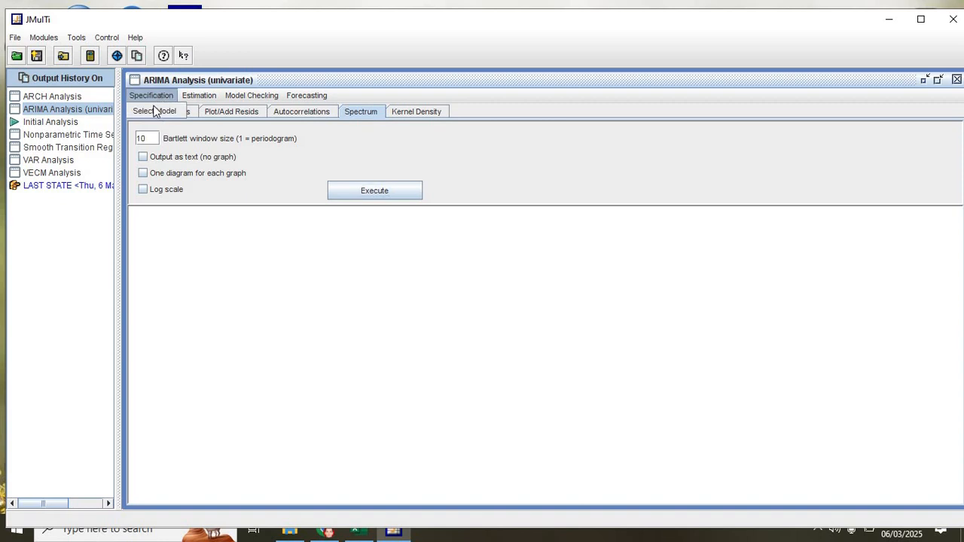
click(159, 111)
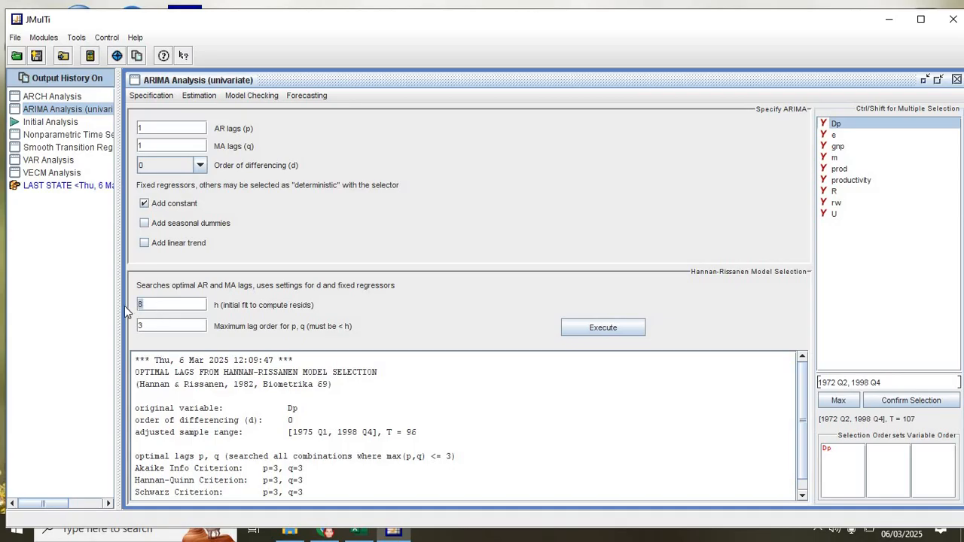
text(5)
double_click(139, 326)
text(5)
click(600, 329)
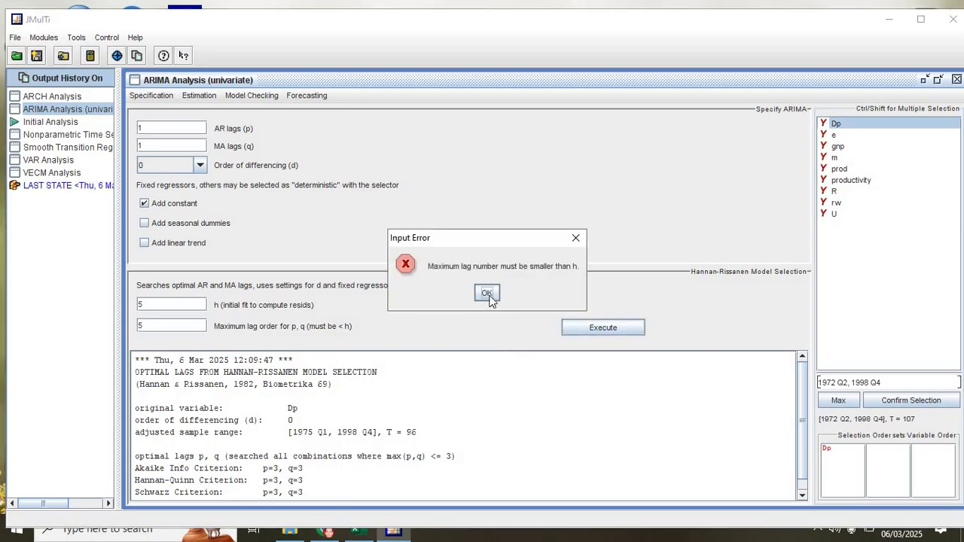
click(490, 299)
drag(170, 307, 111, 310)
text(3)
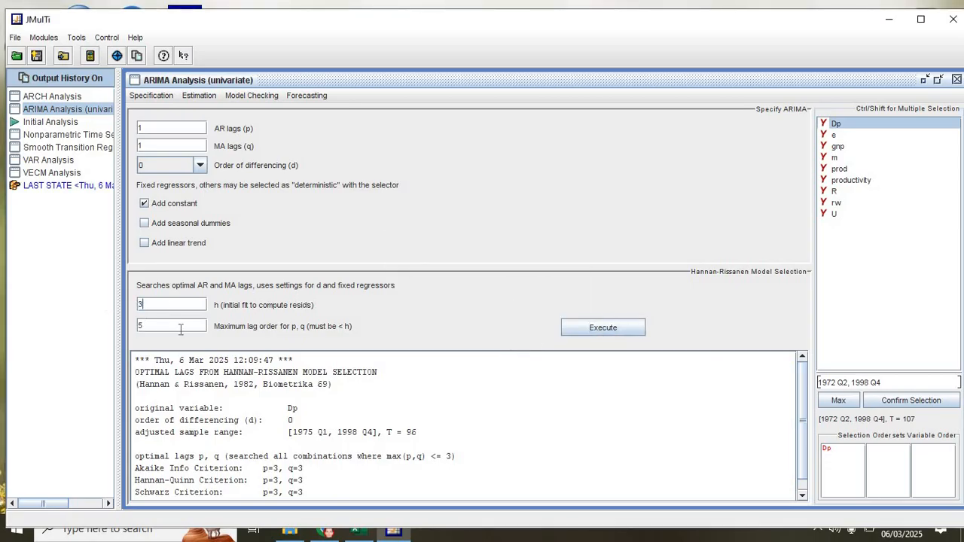
click(180, 326)
click(150, 96)
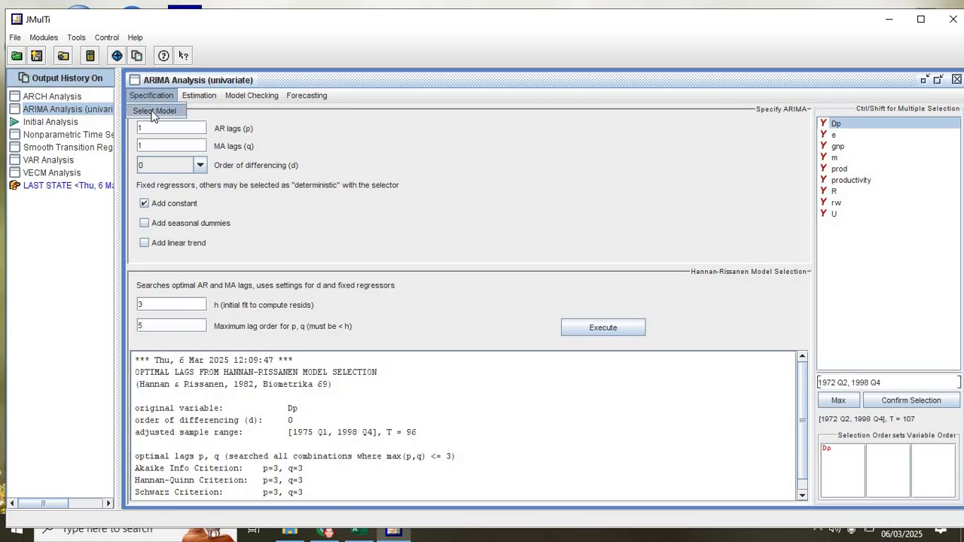
click(152, 111)
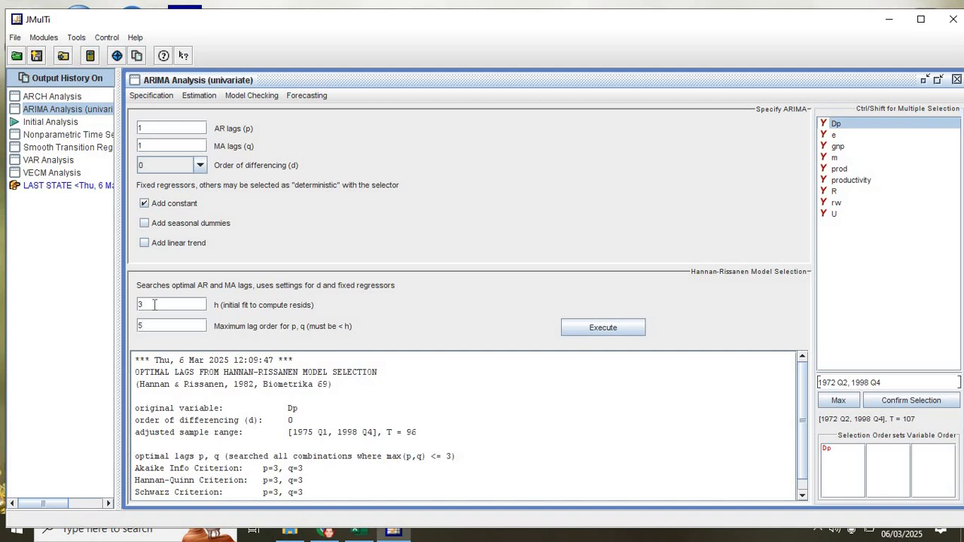
- Set h to 6, rerun the Hannan-Rissanen model selection for Dp and examine the optimal lags by the Akaike criterion
drag(155, 304, 128, 302)
text(6)
click(600, 327)
drag(139, 469, 220, 469)
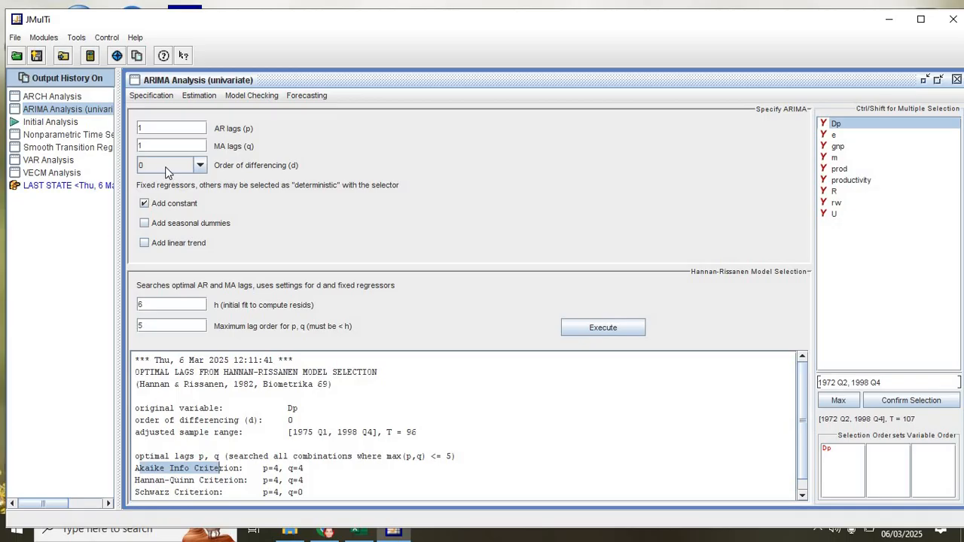
- Open the ARCH Analysis module, choose the GARCH model and confirm Dp as the series to analyse
click(56, 97)
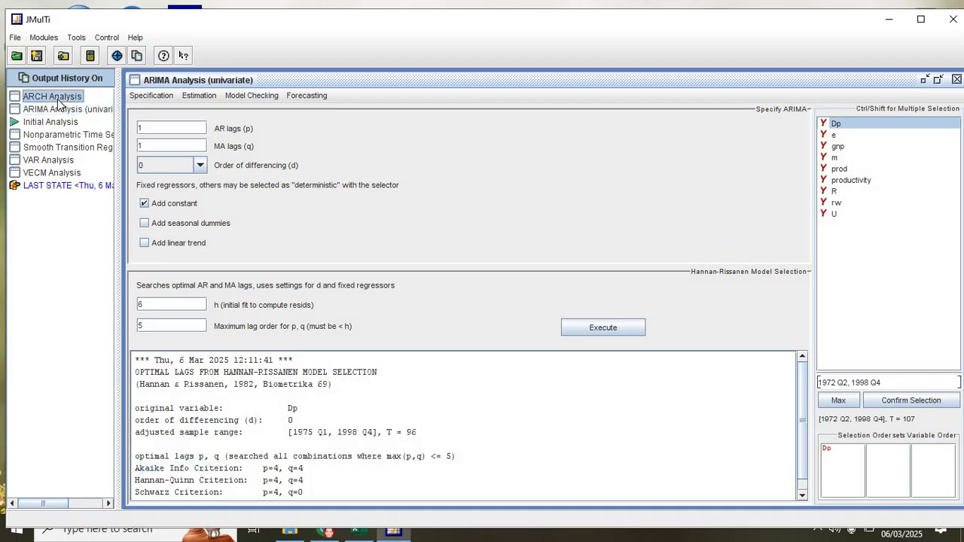
double_click(58, 99)
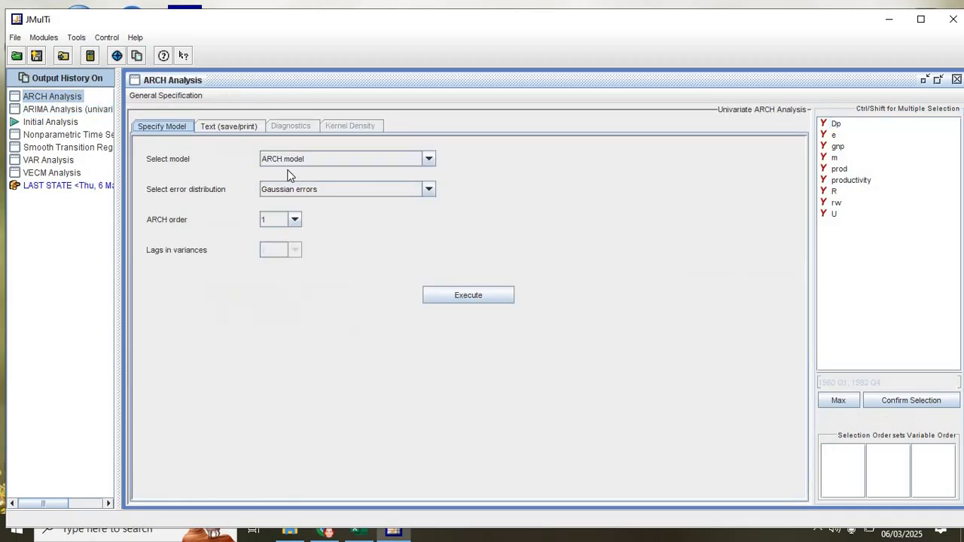
click(832, 124)
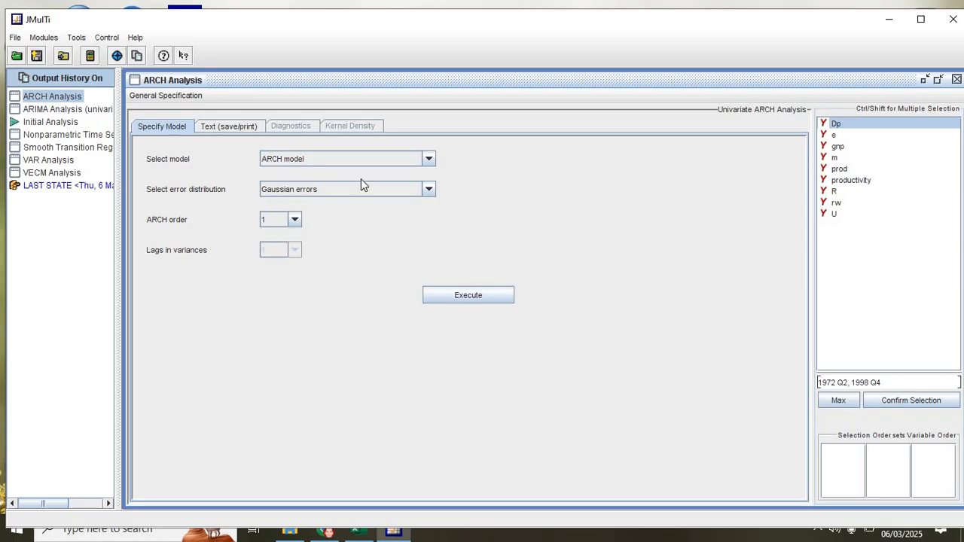
click(428, 159)
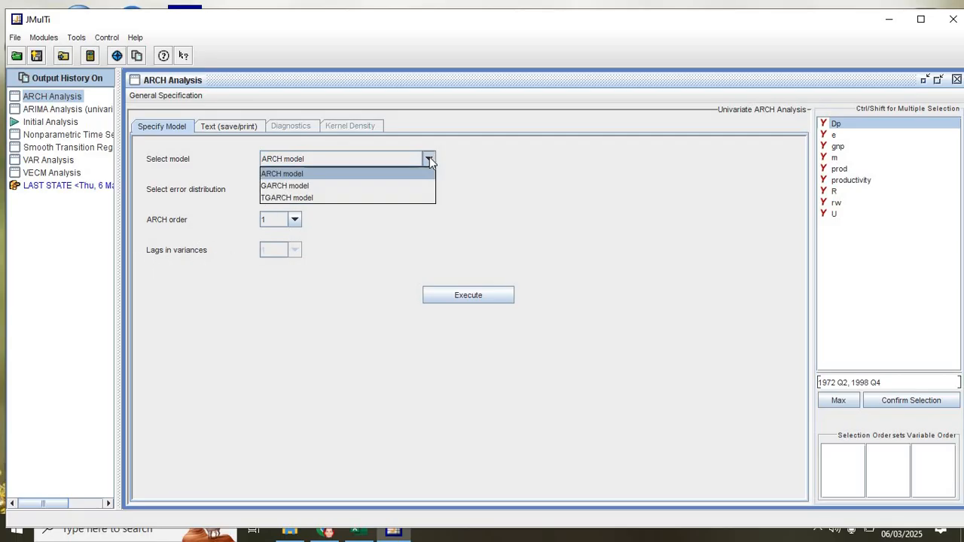
click(350, 186)
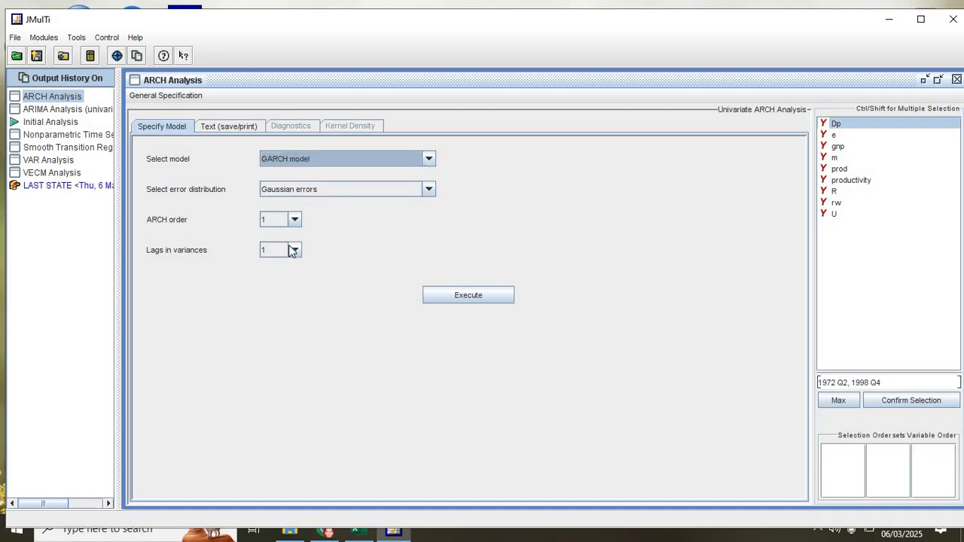
click(839, 125)
click(881, 399)
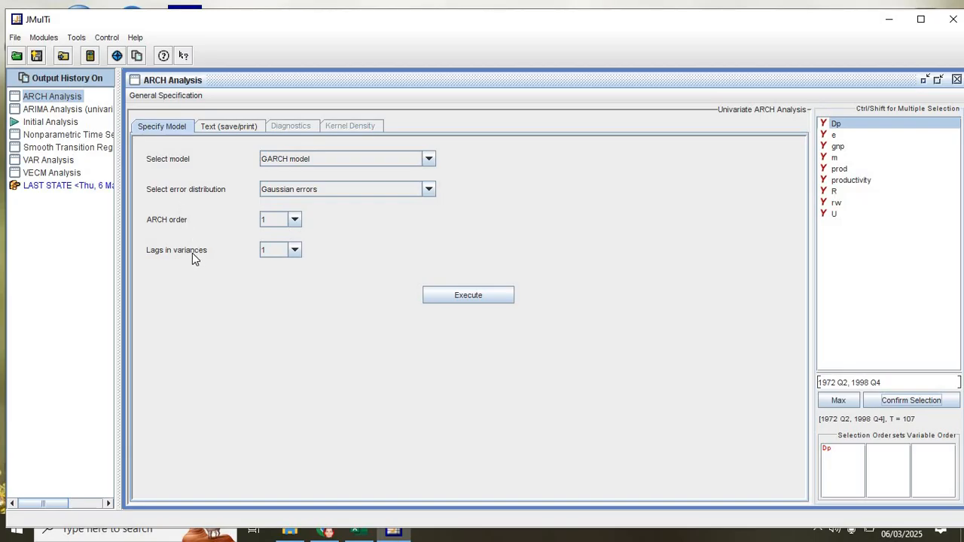
- Estimate the GARCH model for Dp with Gaussian errors and examine the gamma(1) t-statistic in the output
click(430, 190)
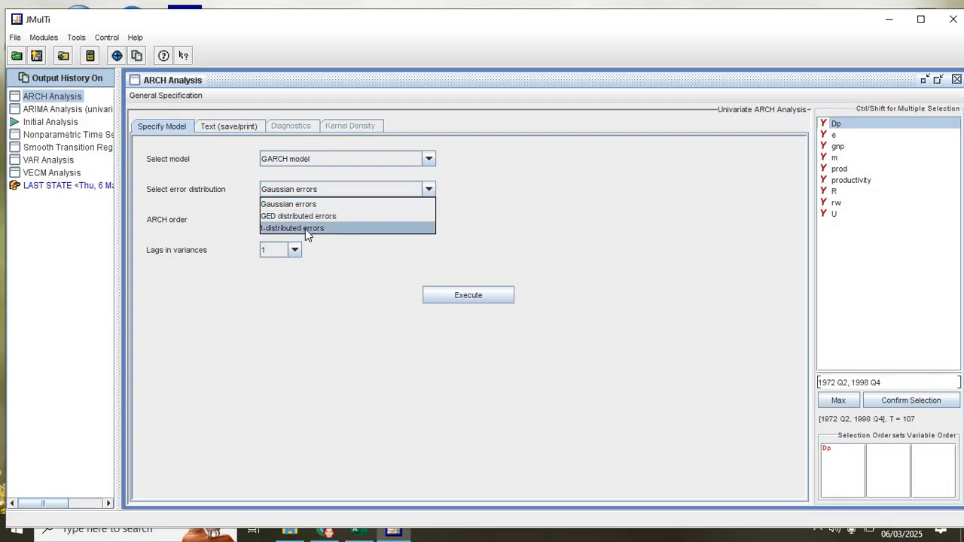
click(301, 204)
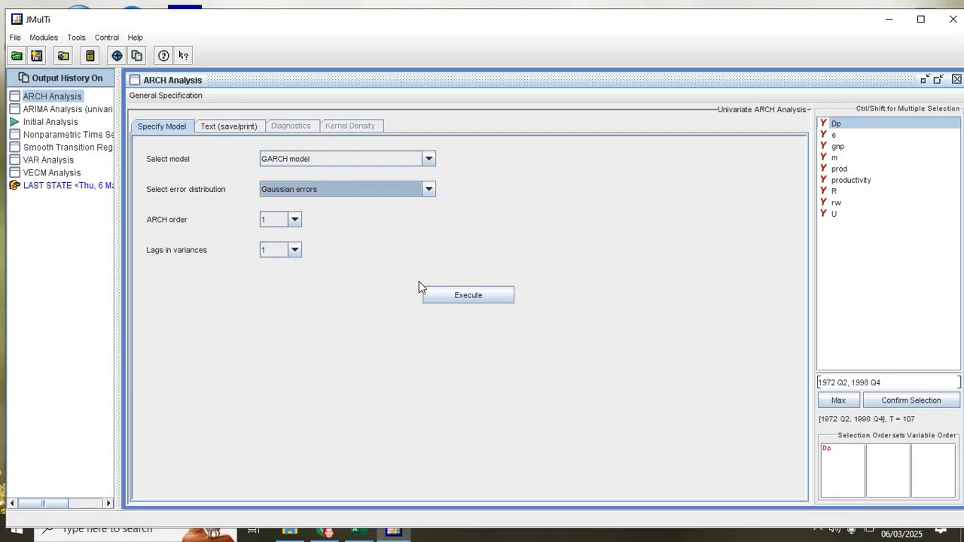
click(459, 297)
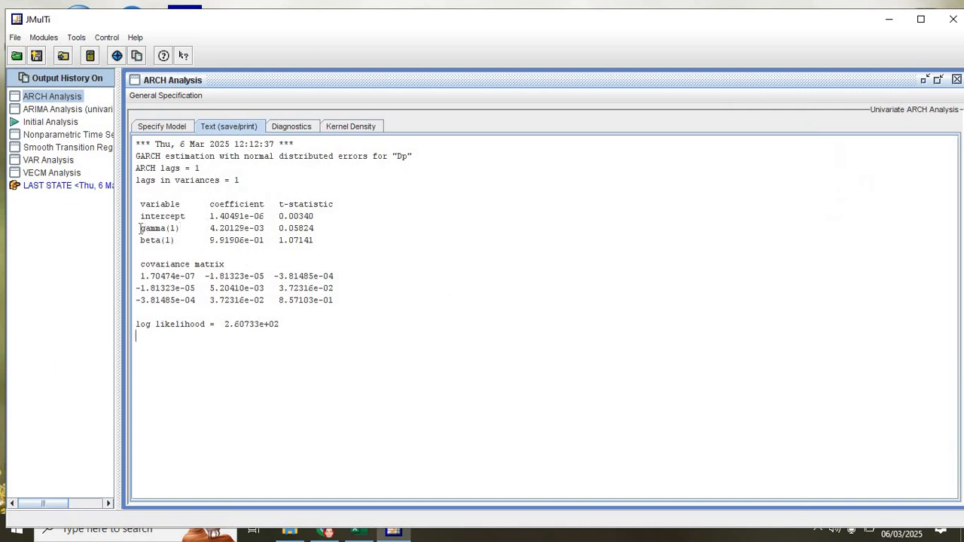
drag(176, 228, 184, 229)
drag(284, 228, 319, 229)
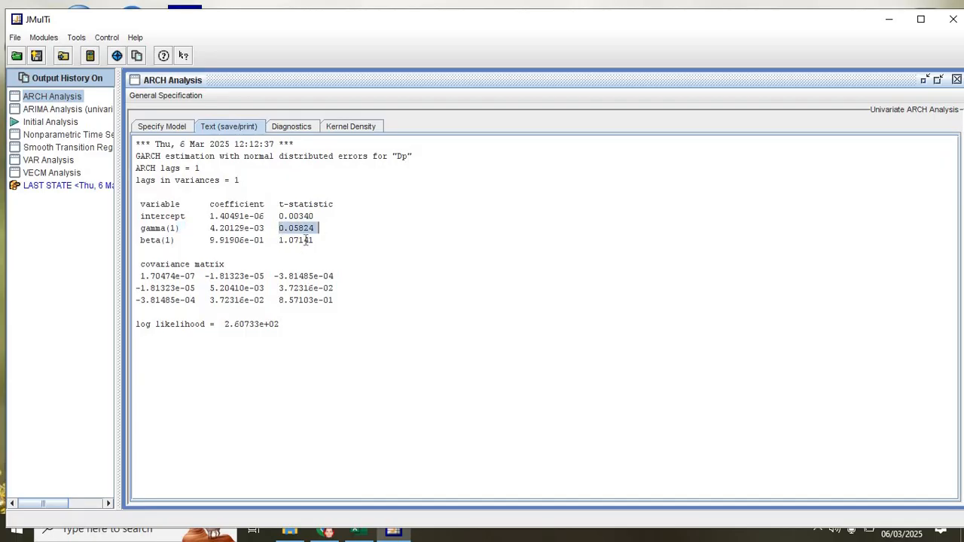
click(221, 136)
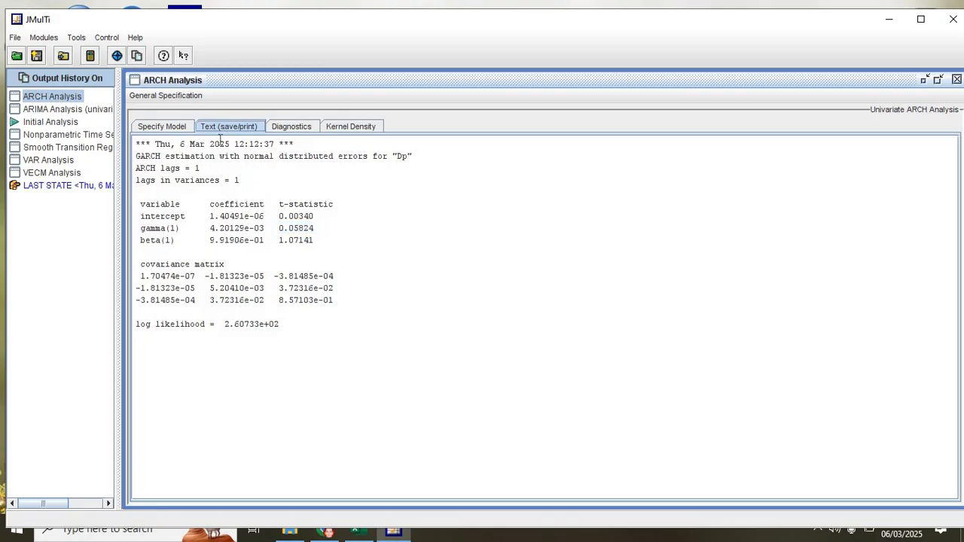
- Run the GARCH residual diagnostics with 1 lag for no remaining ARCH, 4 lags for ARCH-LM and the Jarque-Bera test, and review the results
click(295, 128)
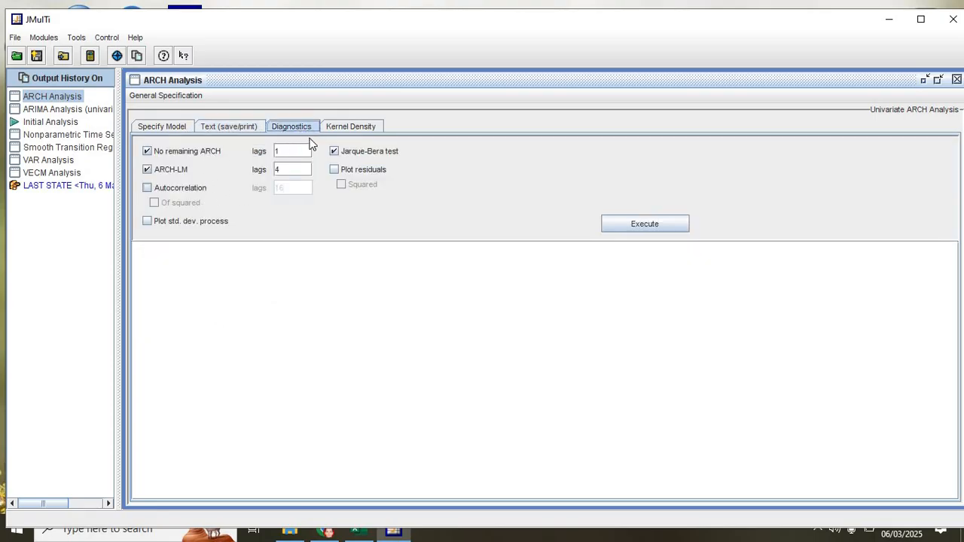
click(339, 128)
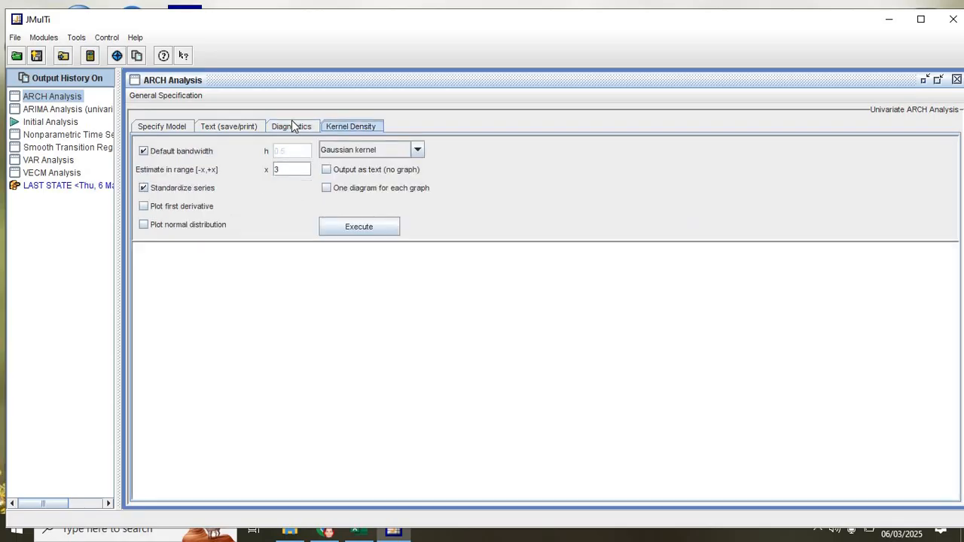
click(293, 125)
click(632, 227)
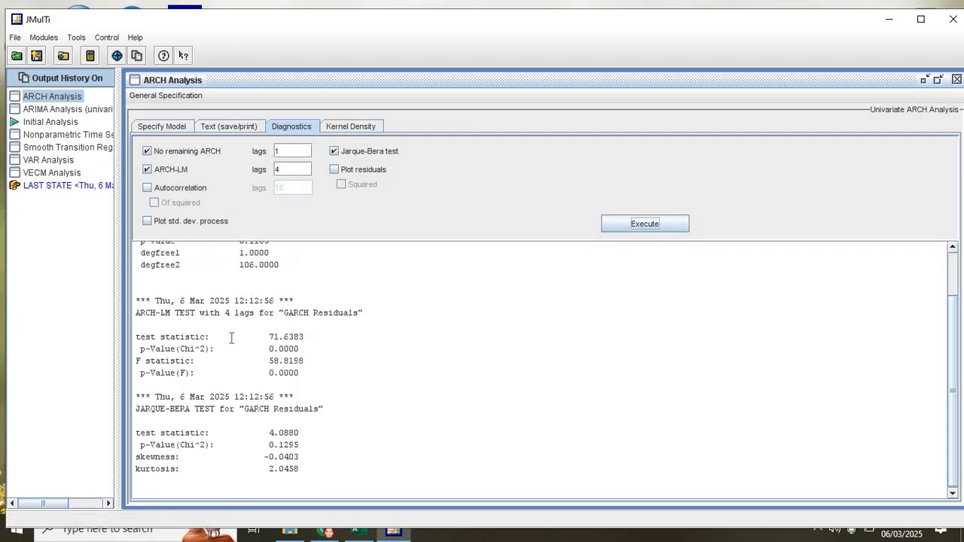
scroll(232, 336, up, 2)
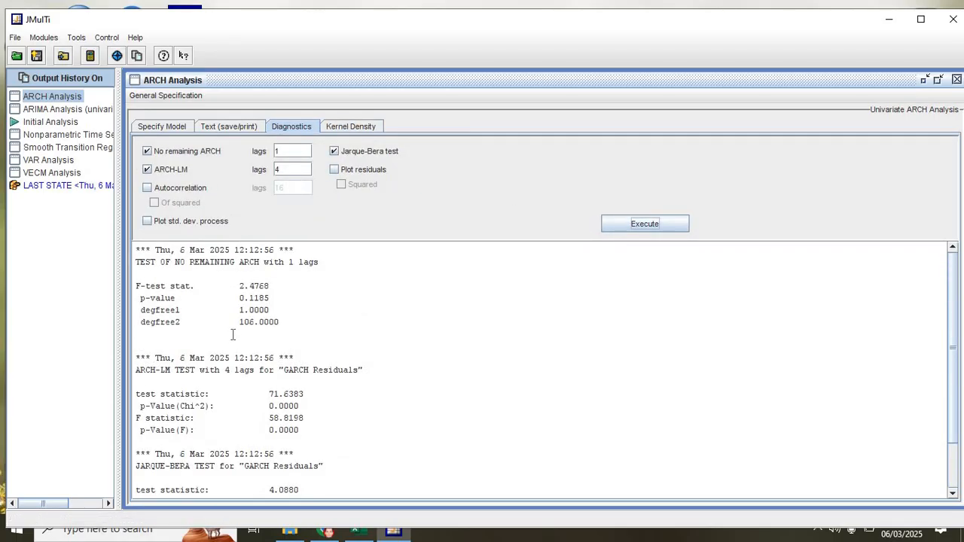
scroll(232, 336, down, 2)
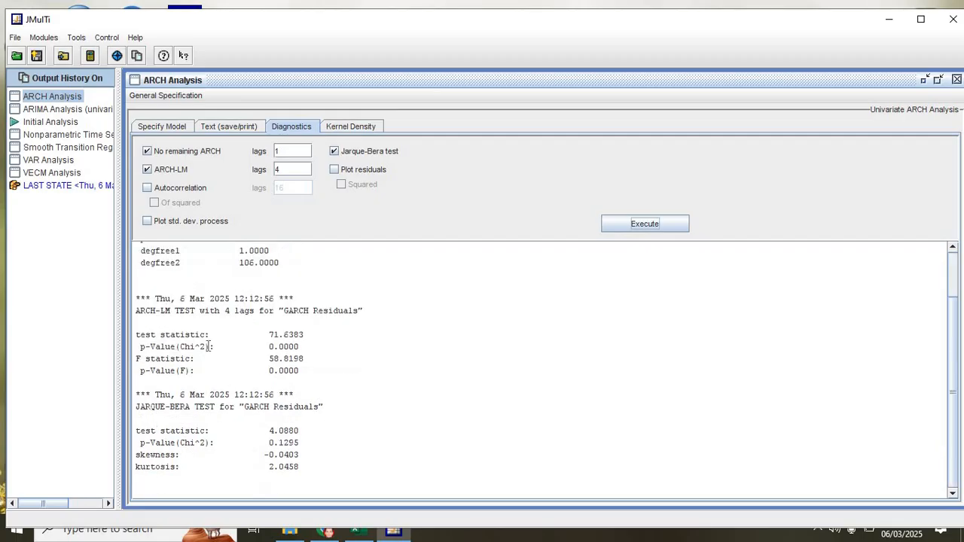
scroll(329, 318, up, 2)
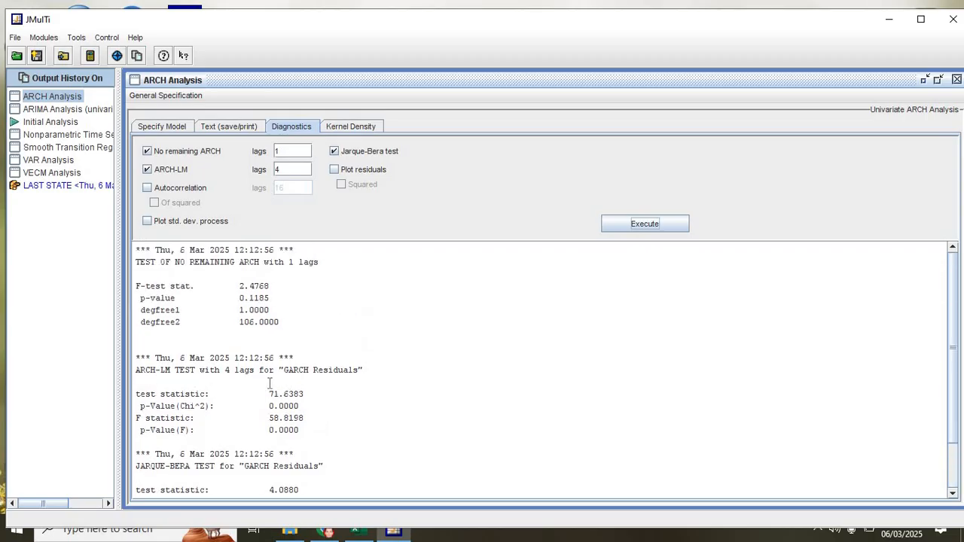
click(224, 125)
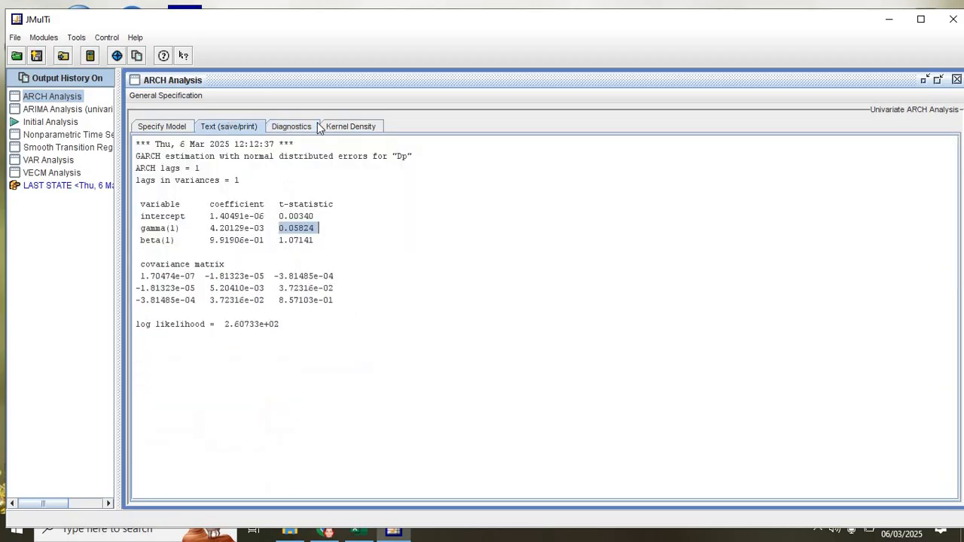
click(349, 125)
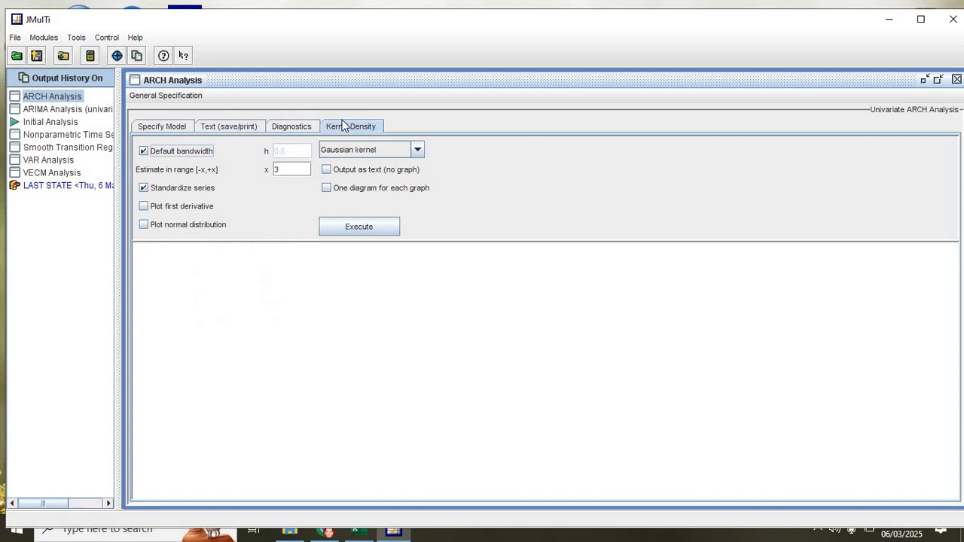
- Open the VAR Analysis module and confirm Dp, e and gnp as the variables of the model
click(38, 163)
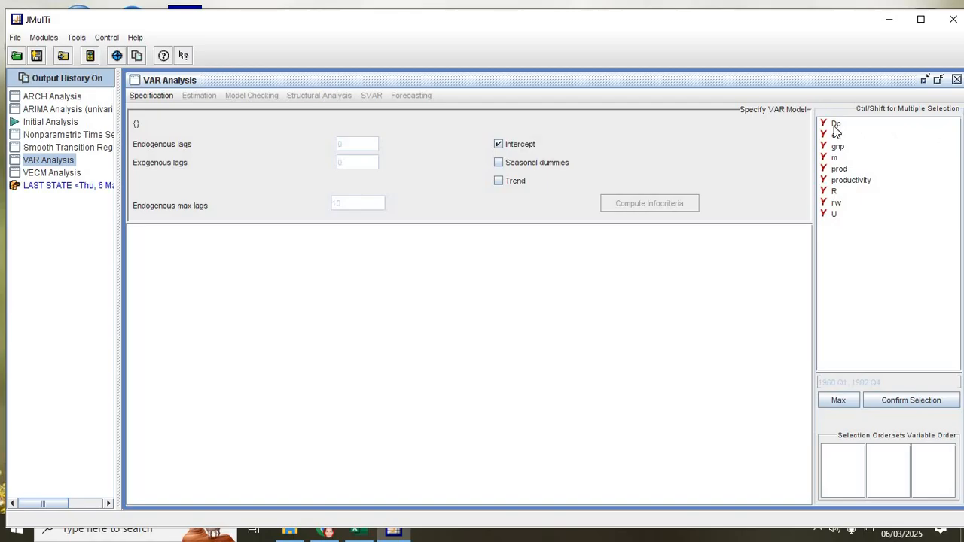
drag(836, 124, 850, 149)
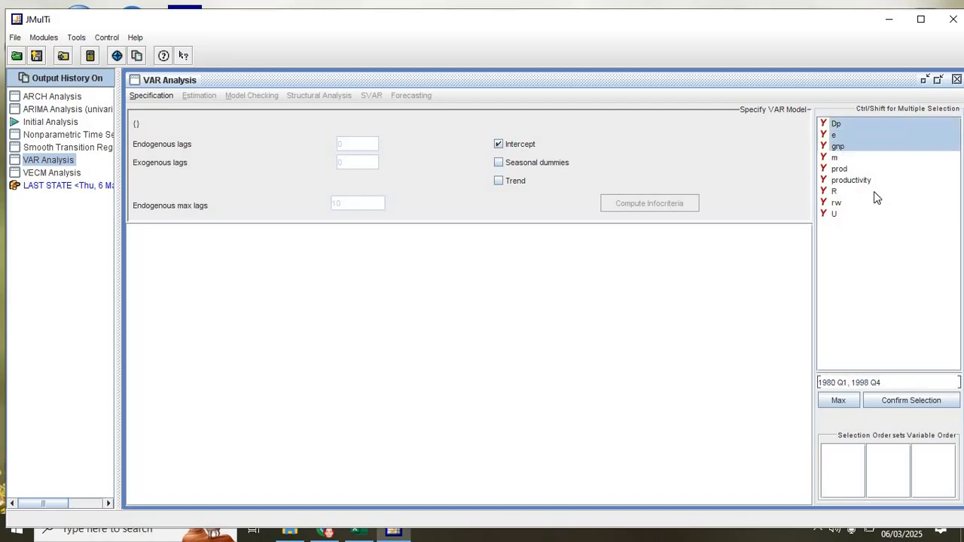
click(875, 401)
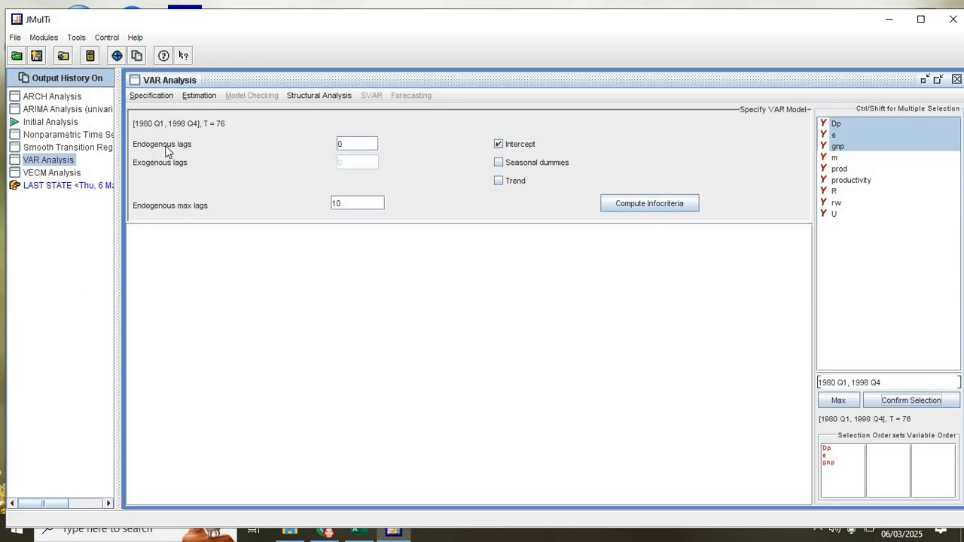
- Set the VAR model's endogenous lags to 1 and compute the information criteria with a maximum of 10 lags
drag(349, 144, 331, 146)
text(1)
click(672, 210)
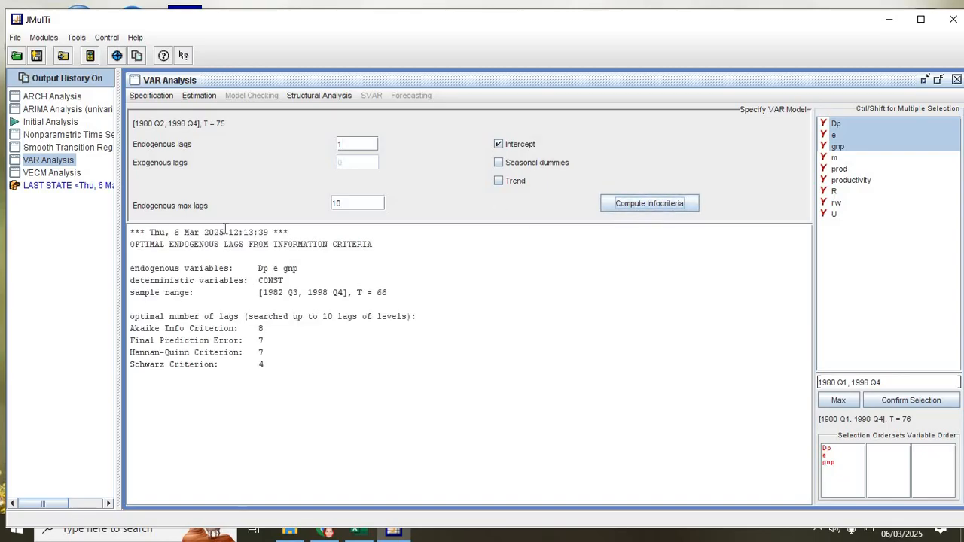
- Estimate the VAR model and review its coefficient matrix, text output and model statistics
click(196, 95)
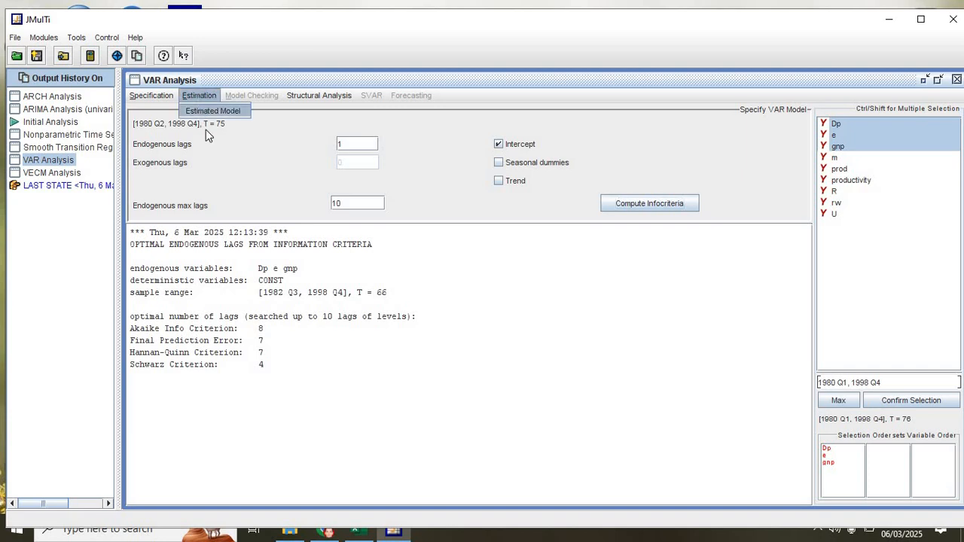
click(212, 110)
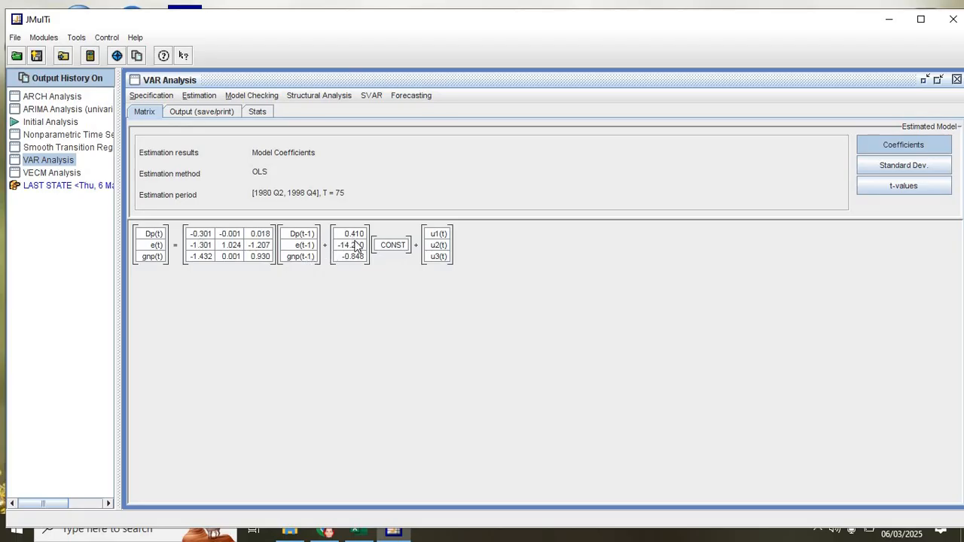
click(224, 115)
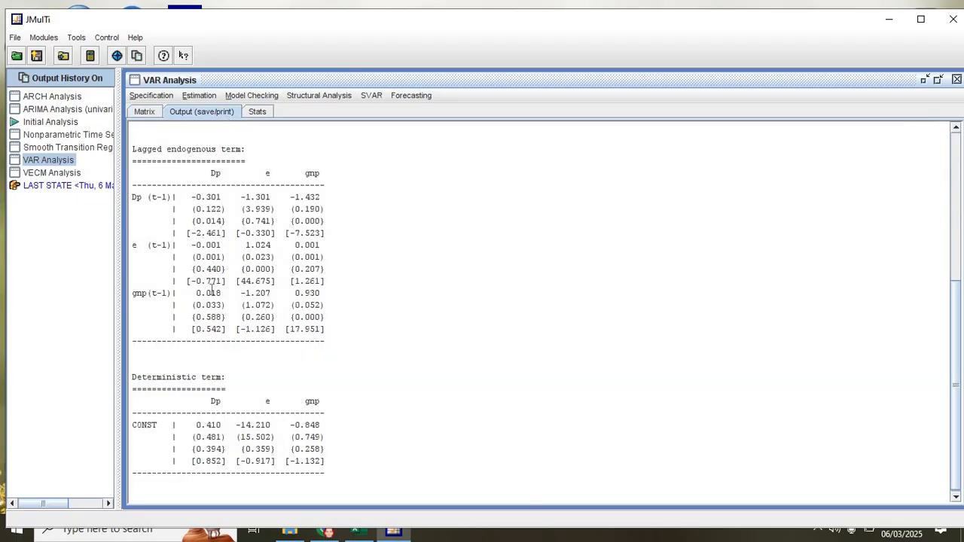
scroll(234, 287, down, 1)
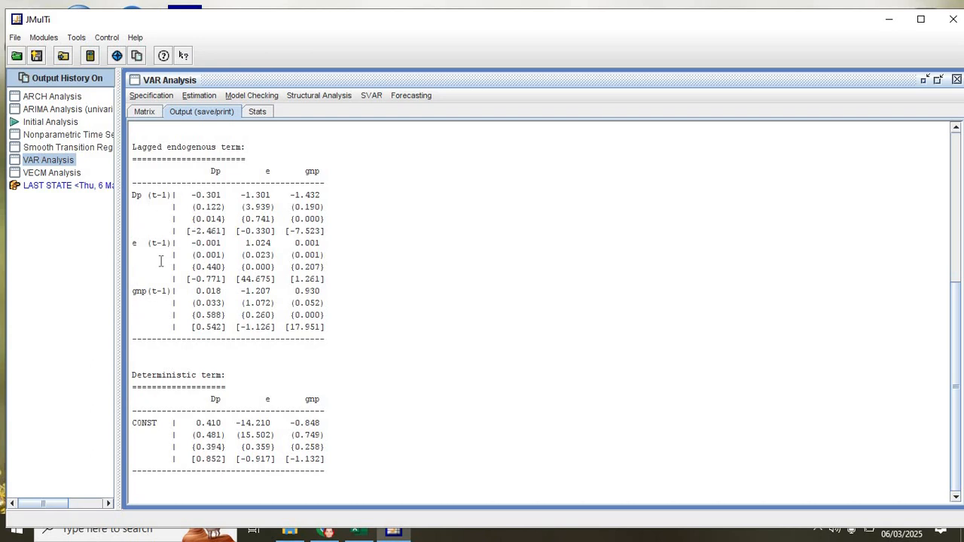
click(262, 114)
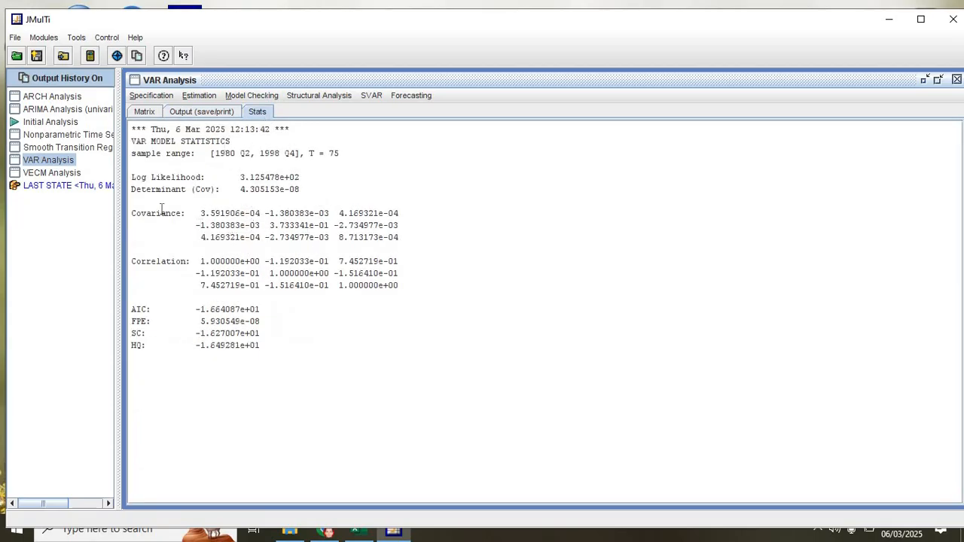
- Run the VAR residual diagnostic tests with their default lags and look over the residual plotting and correlation options
click(249, 95)
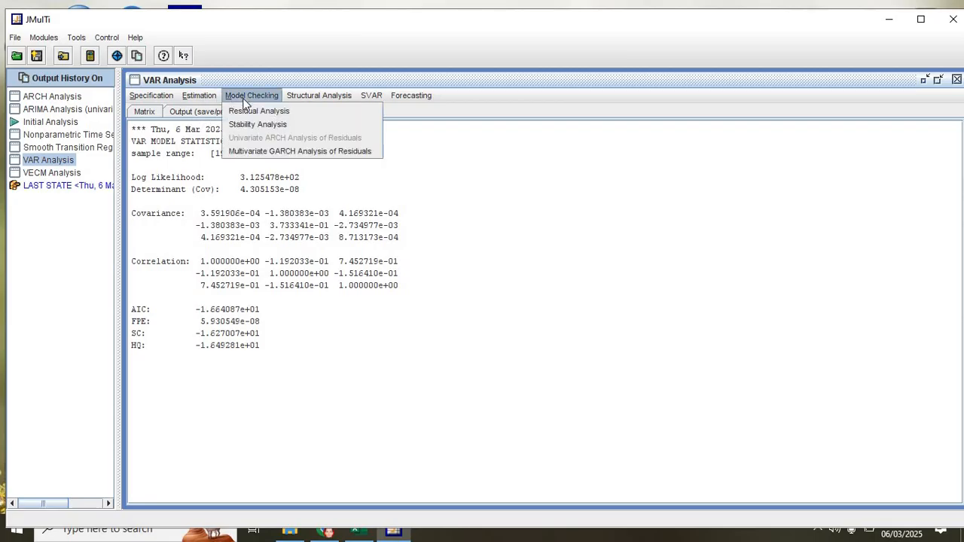
click(274, 115)
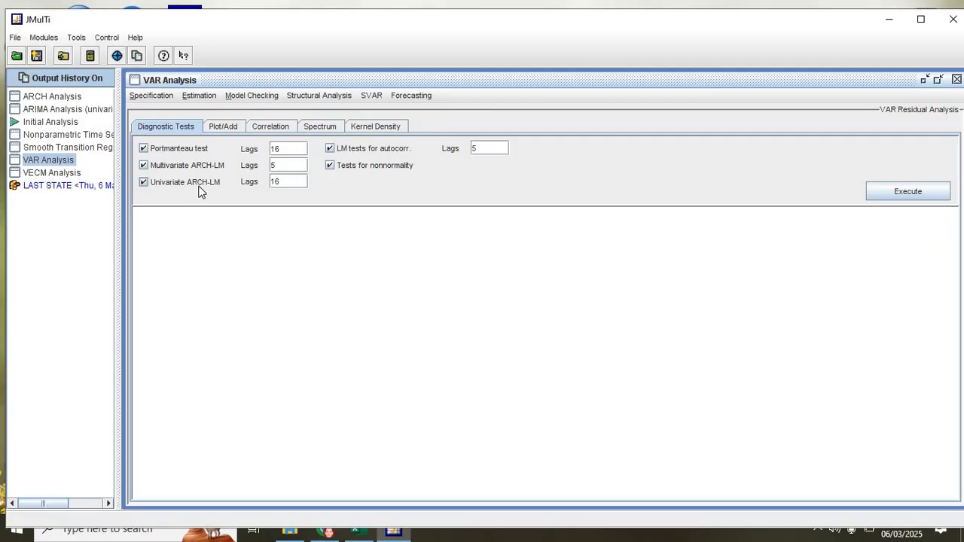
click(884, 192)
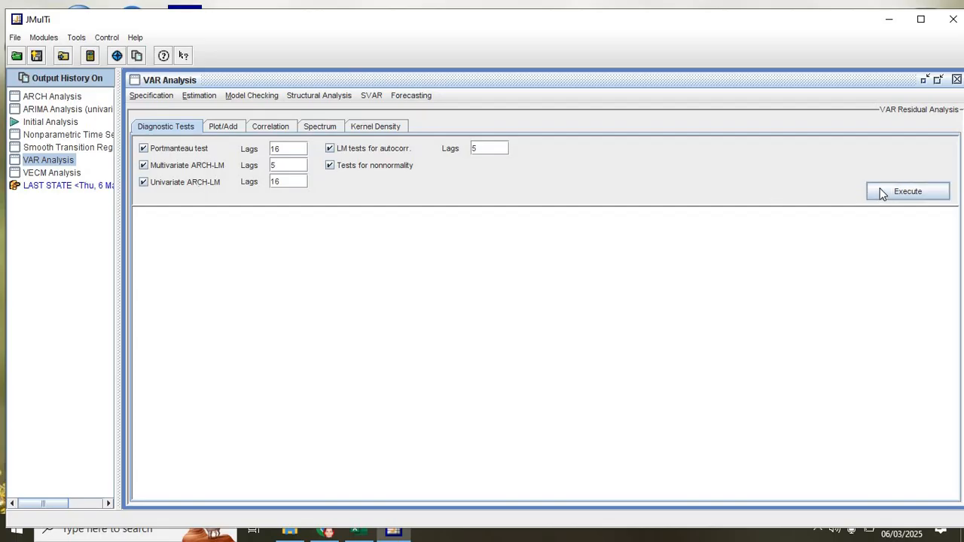
click(233, 129)
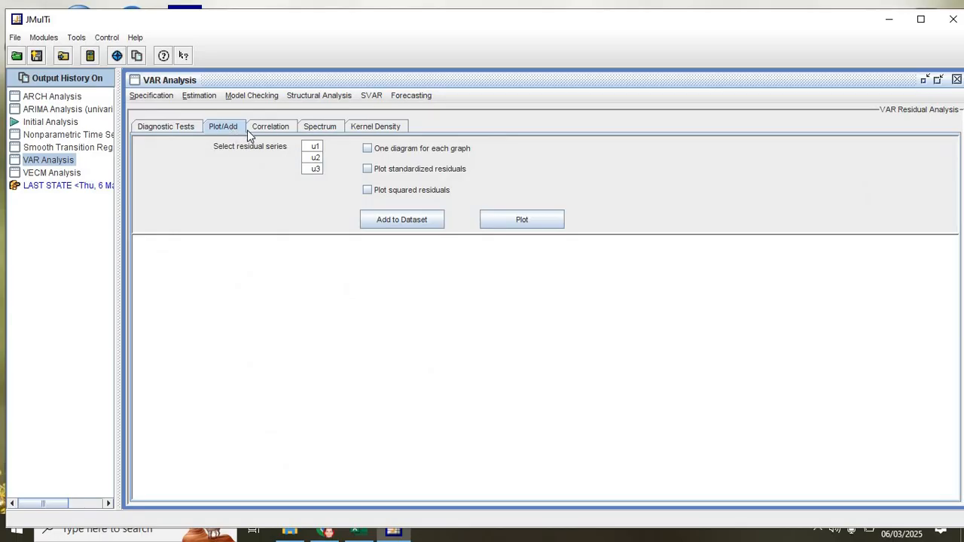
click(276, 131)
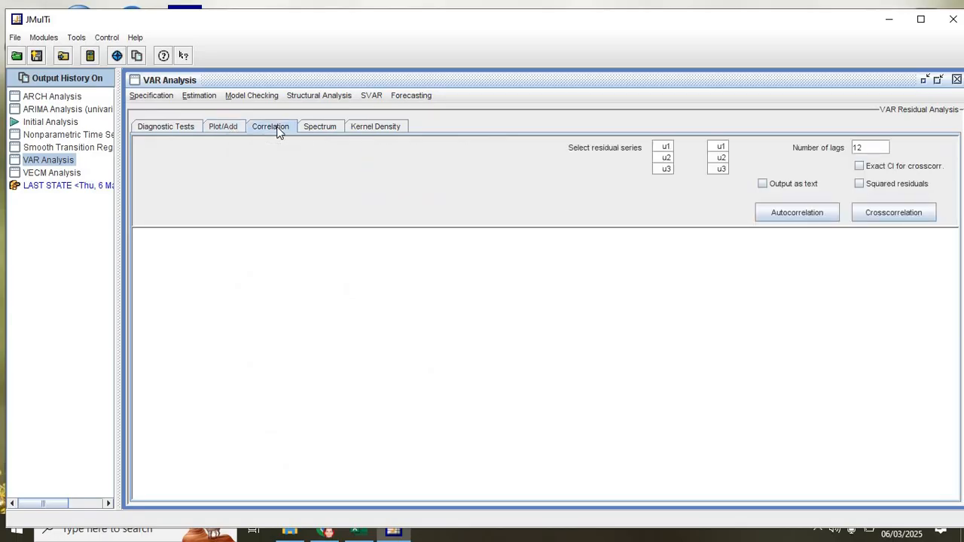
- Run the VAR causality tests with Dp as the cause variable, examine the p-values, and repeat the tests with e as the cause
click(251, 96)
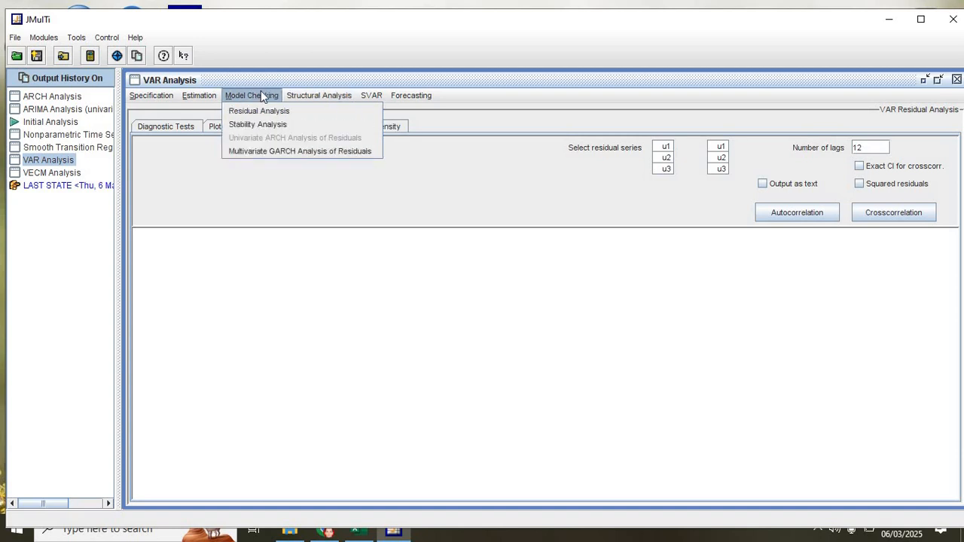
mouse_move(285, 92)
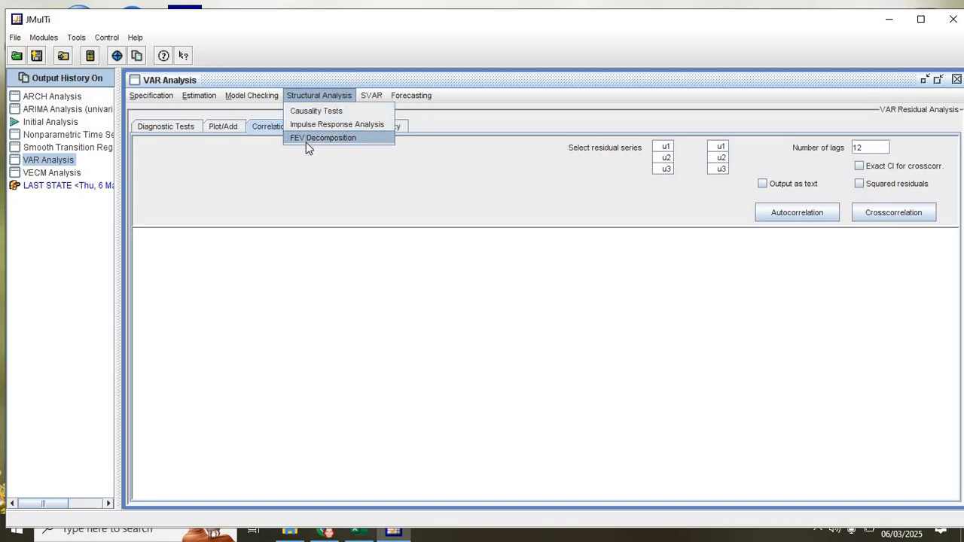
click(306, 113)
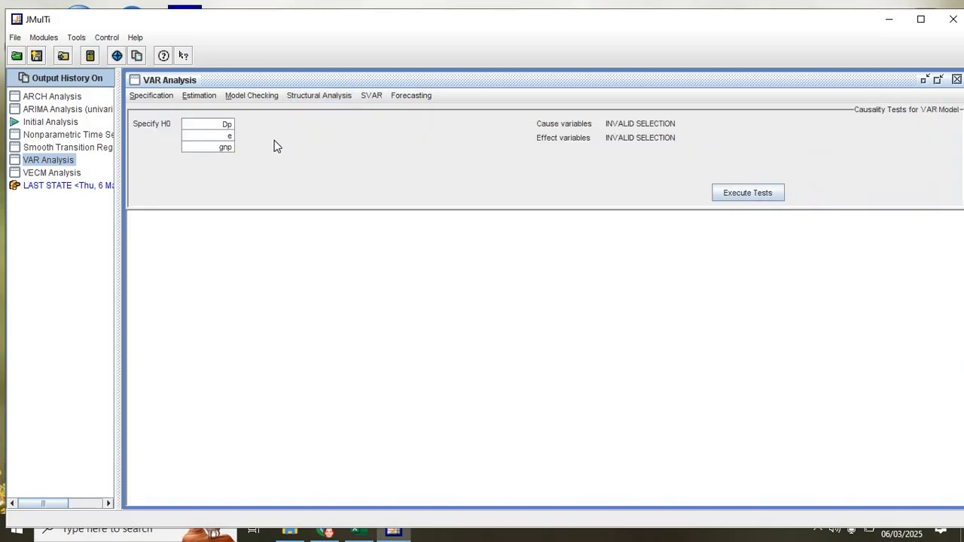
click(225, 125)
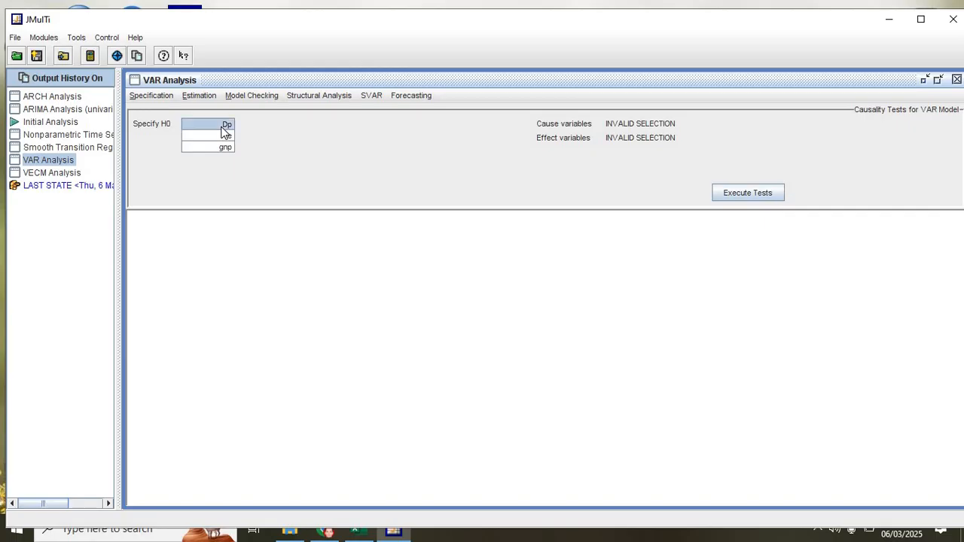
click(768, 196)
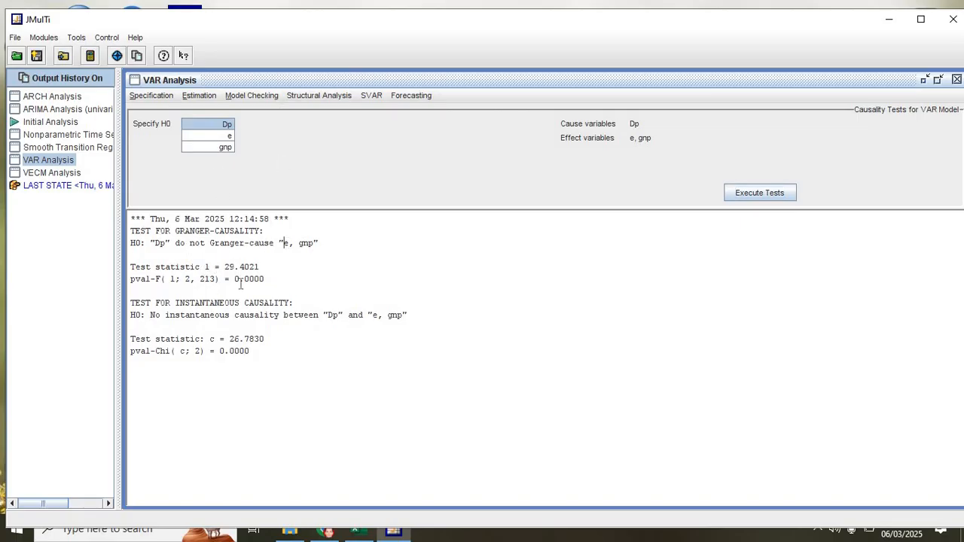
drag(236, 279, 265, 279)
drag(256, 351, 218, 351)
click(204, 138)
click(769, 198)
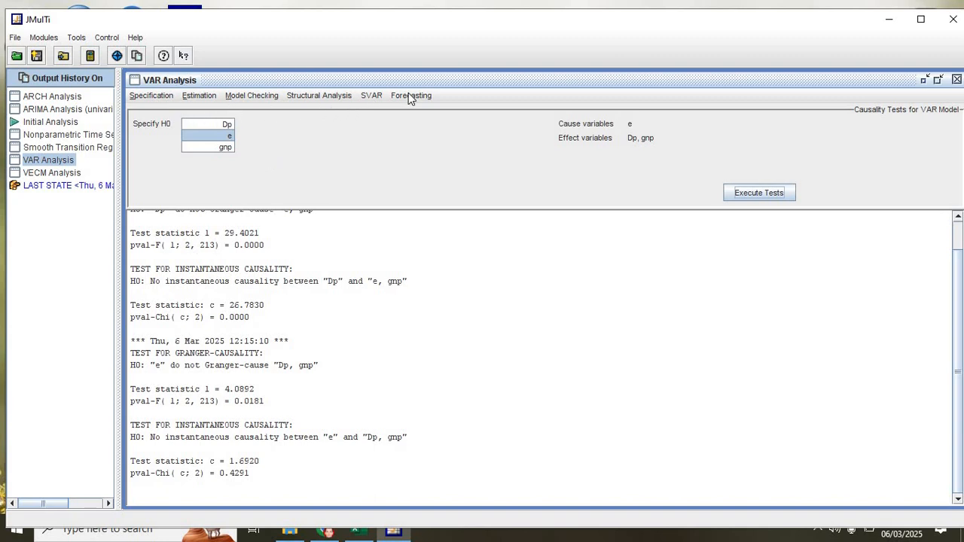
- Display the forecast error impulse response of e to Dp over 20 periods and view the plot settings without changing them
click(326, 96)
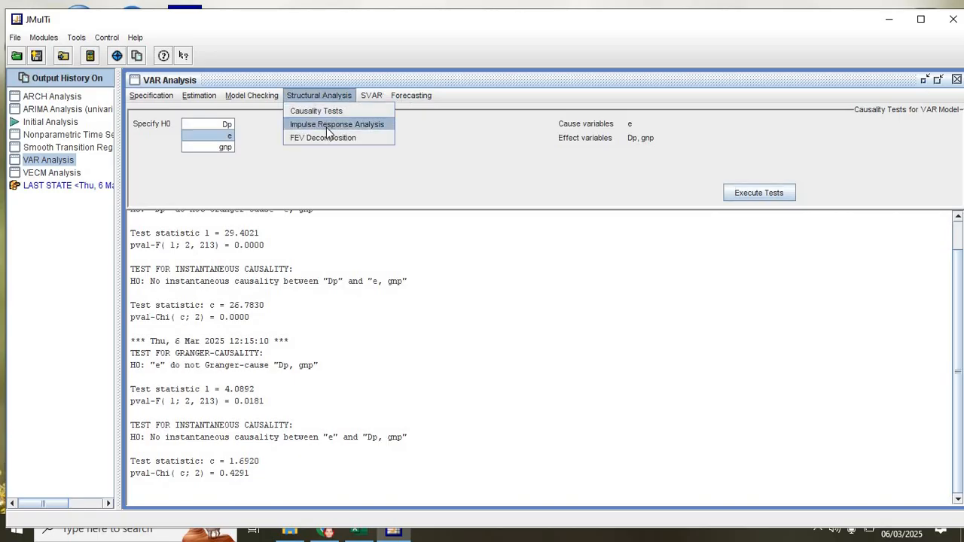
click(328, 128)
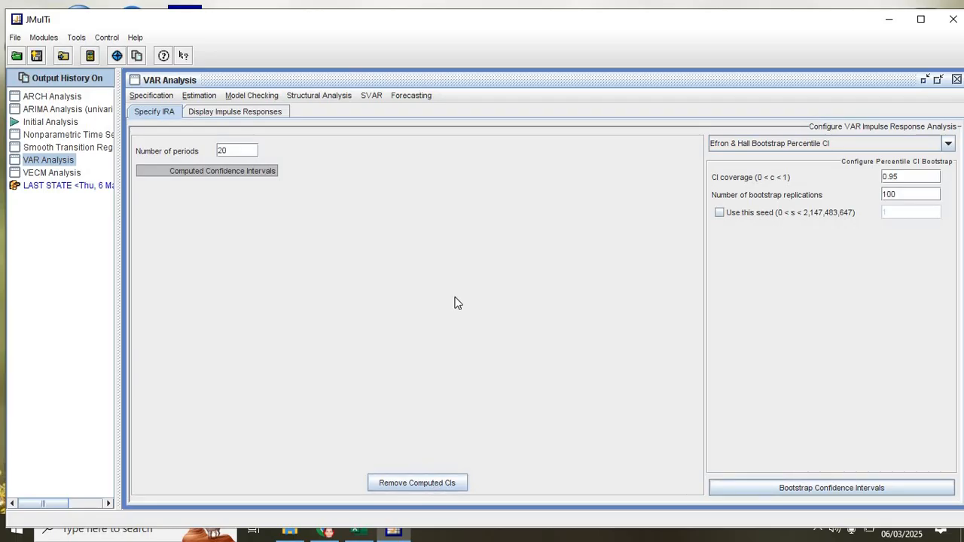
click(234, 115)
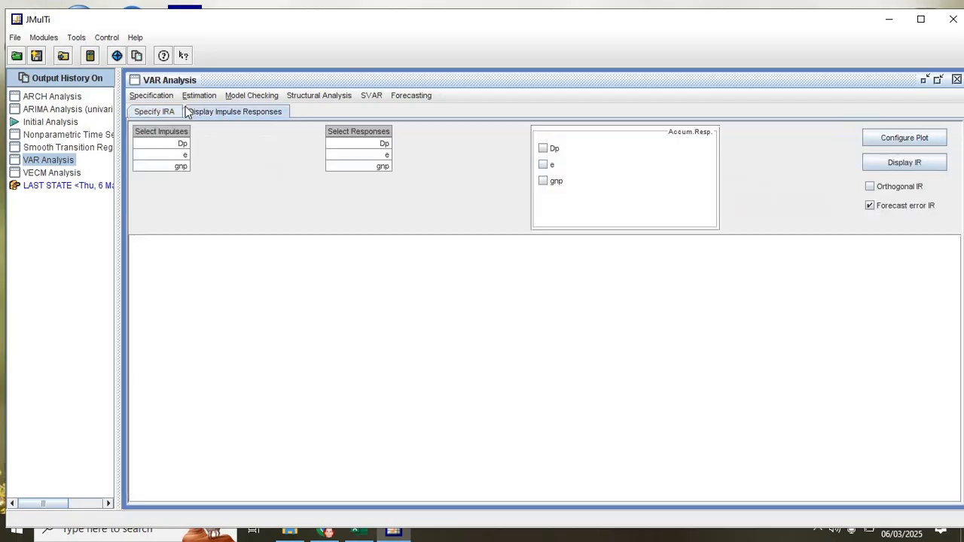
click(162, 147)
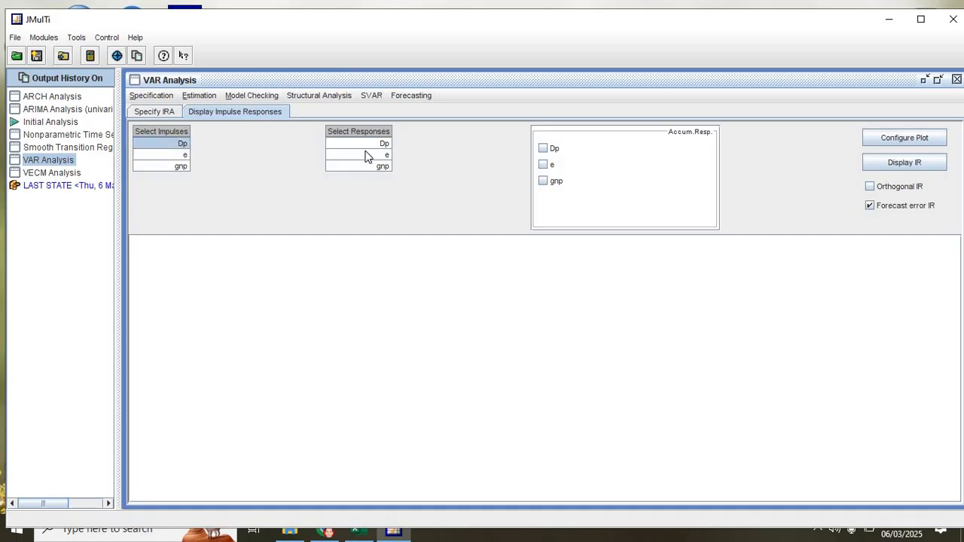
click(367, 155)
click(922, 163)
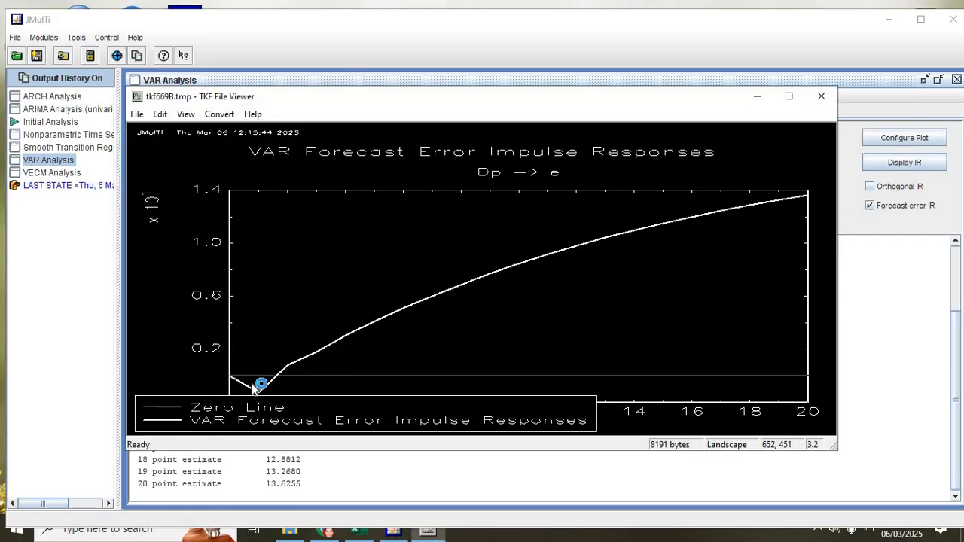
click(886, 137)
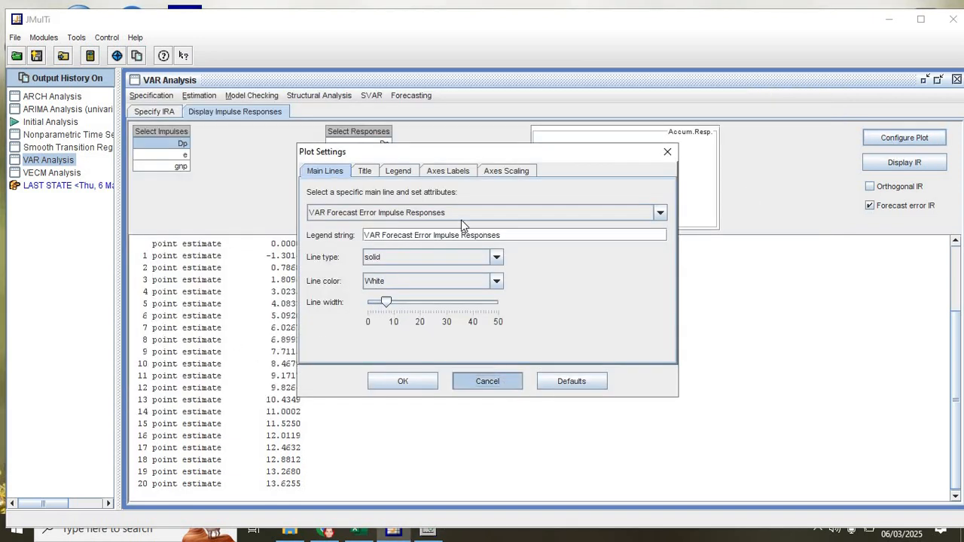
click(512, 388)
- Forecast Dp, e and gnp from the VAR model with horizon 1 and 95% CI coverage, and close the forecast plot
click(426, 94)
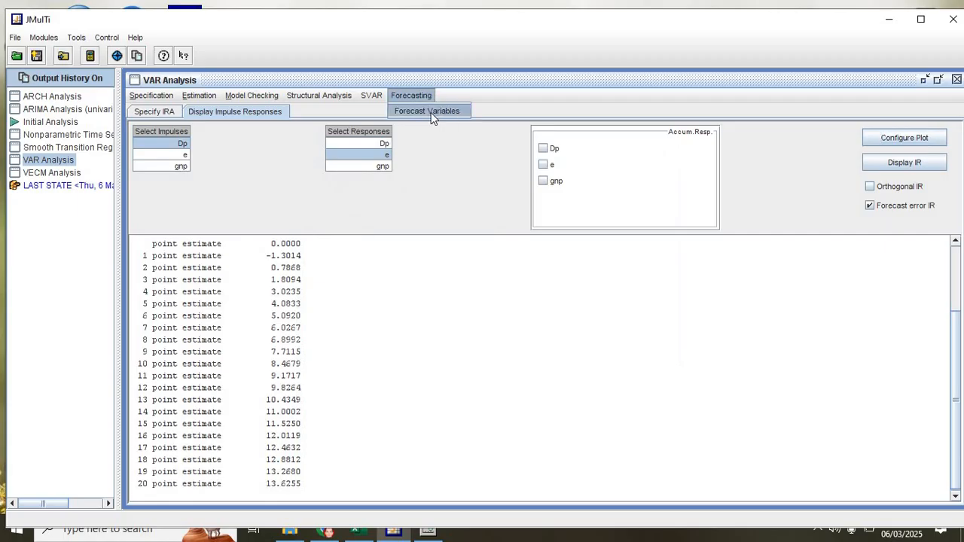
click(429, 112)
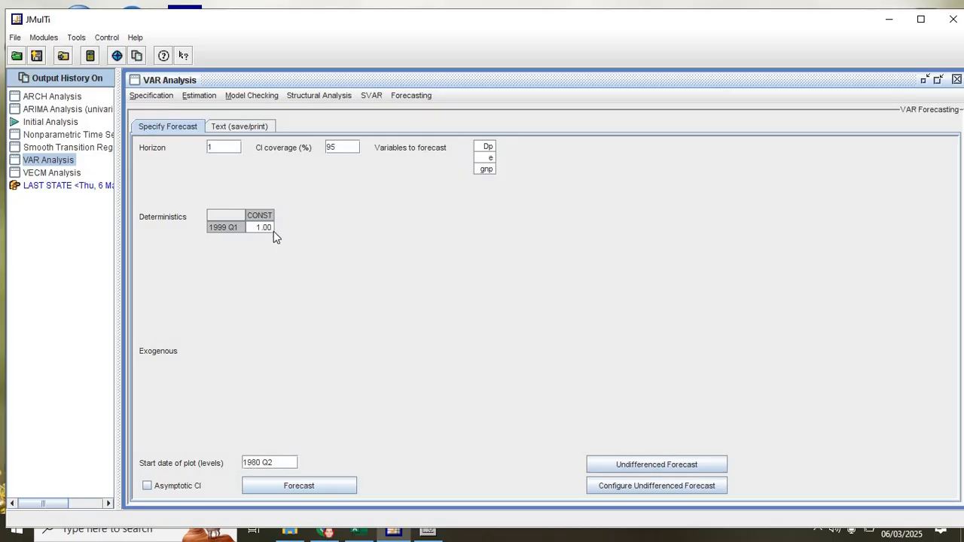
click(282, 487)
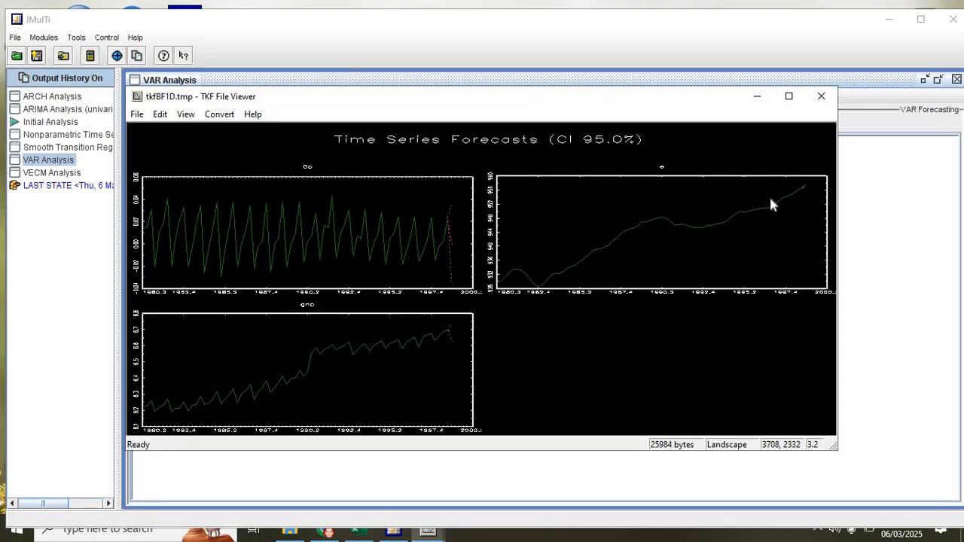
click(821, 96)
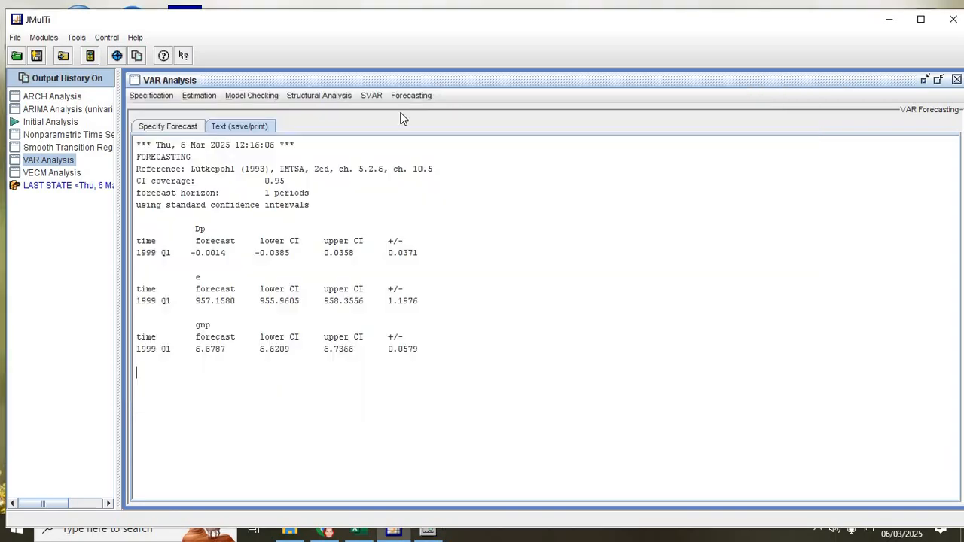
- Open the VECM Analysis module, confirm Dp and e as the variables and compute the information criteria with a maximum of 10 lags
click(65, 174)
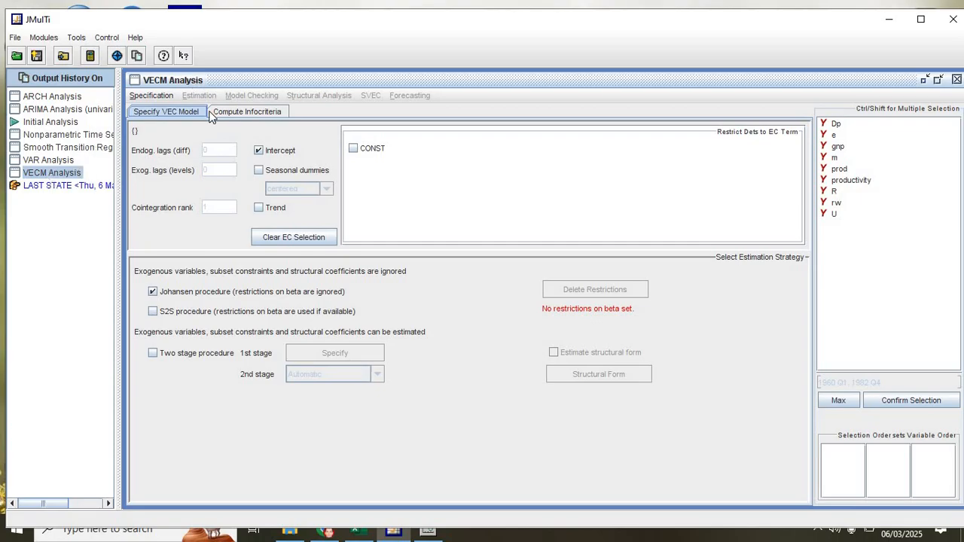
drag(836, 124, 836, 135)
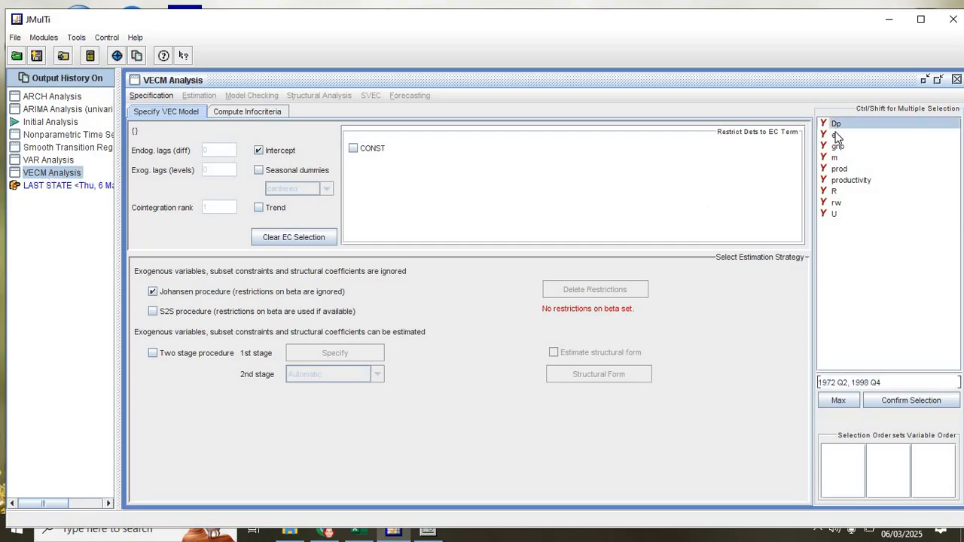
click(908, 401)
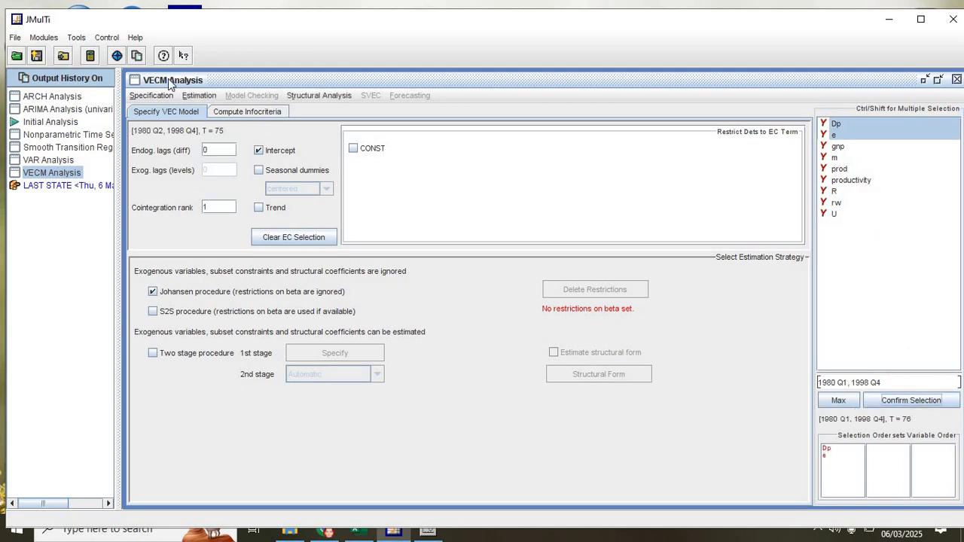
click(236, 113)
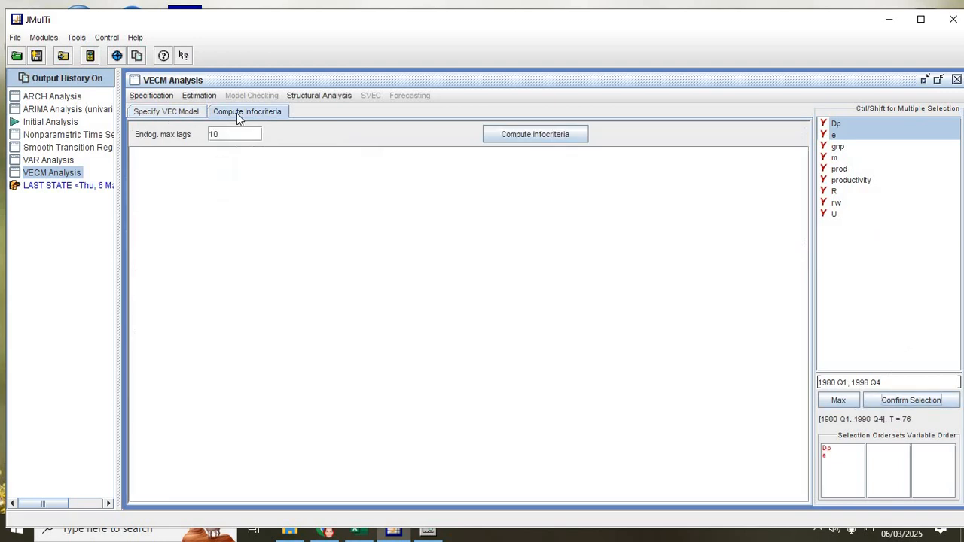
click(529, 138)
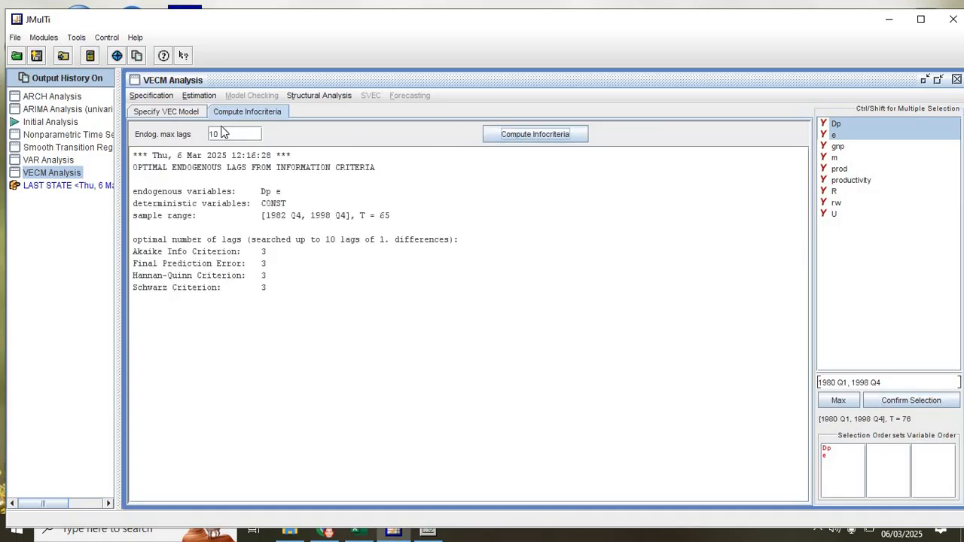
- Estimate the VECM with cointegration rank 1 by the Johansen procedure and view its VAR representation, text output and model statistics
click(168, 115)
click(195, 95)
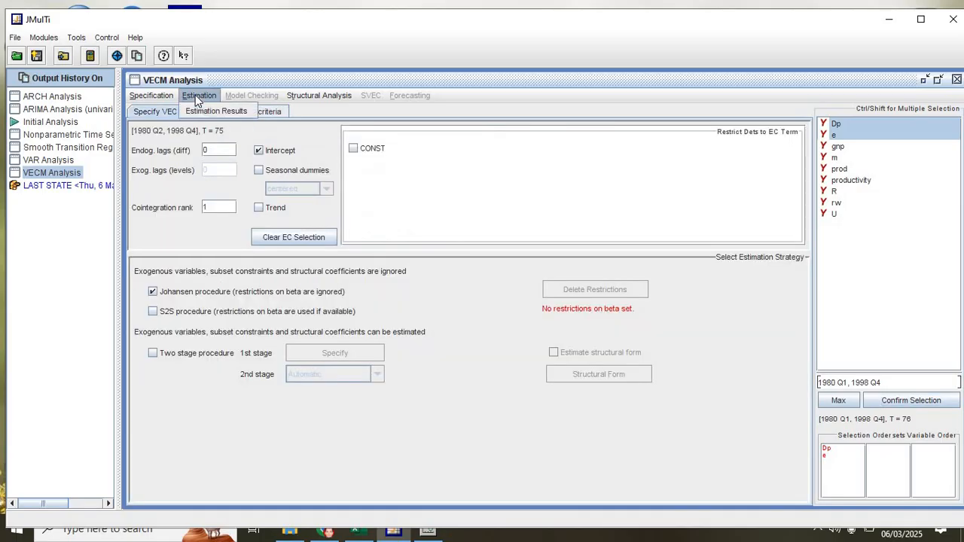
click(200, 113)
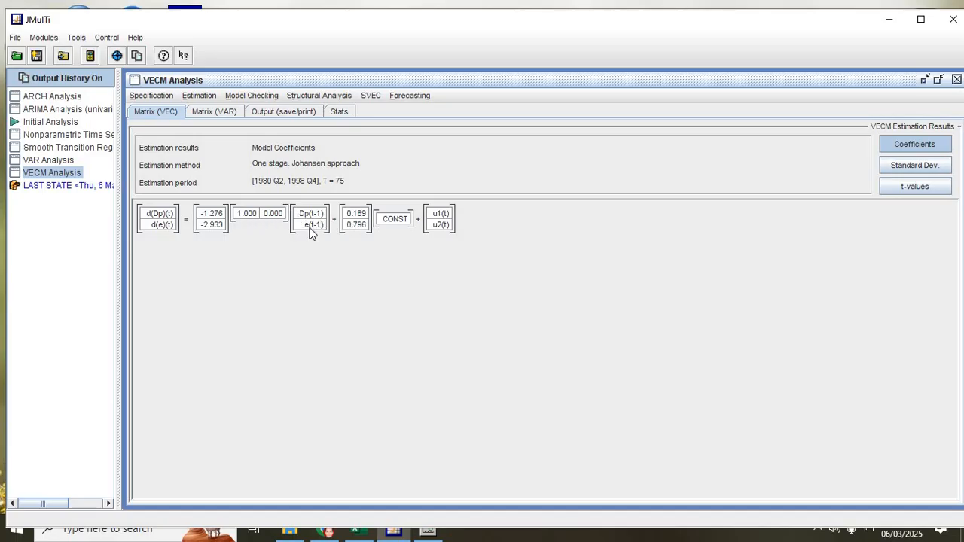
click(219, 113)
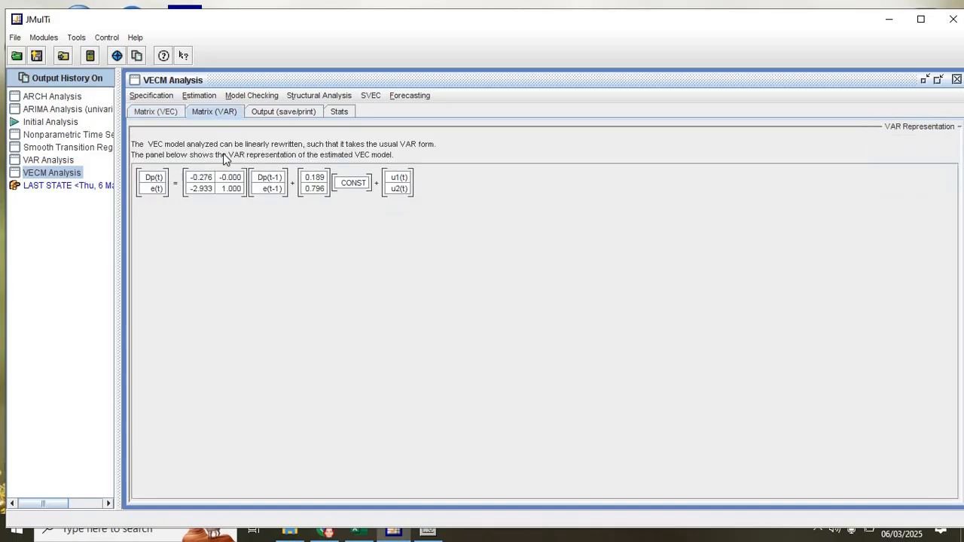
click(267, 112)
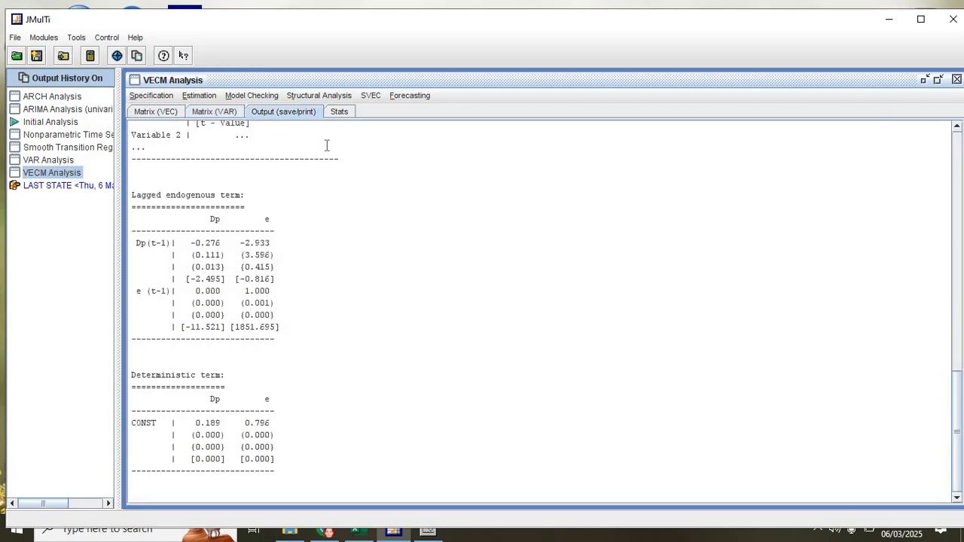
click(343, 112)
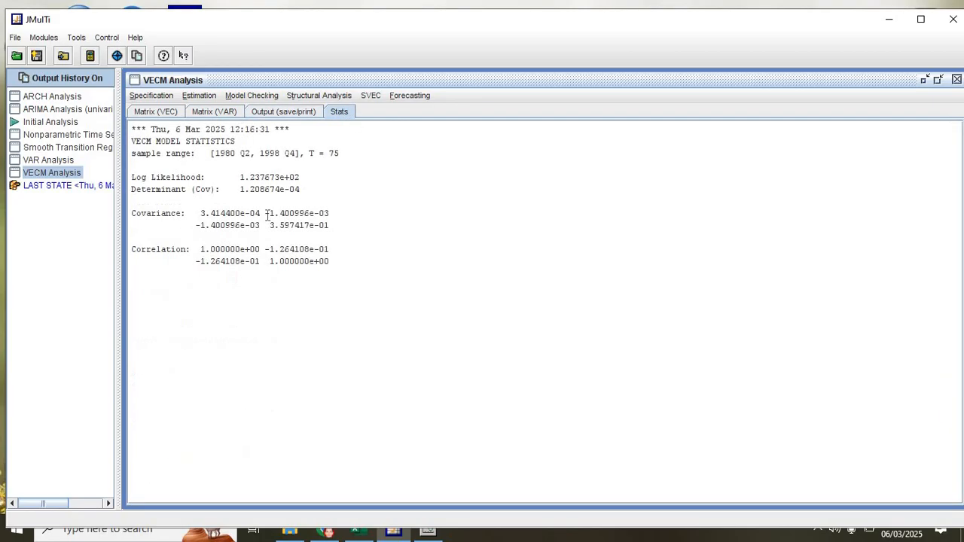
- Open the VECM forecast error variance decomposition, select Dp as the variable and accept the default bar plot settings
click(248, 96)
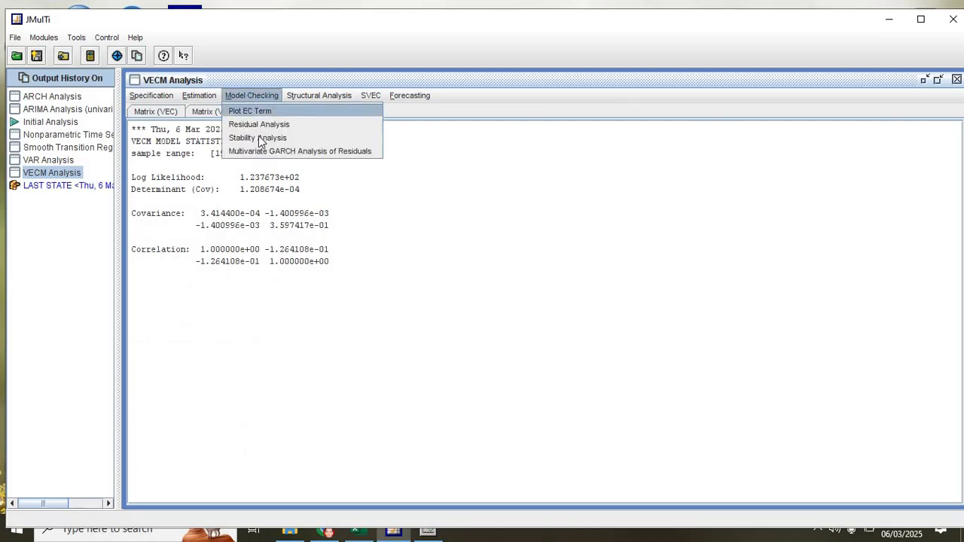
mouse_move(314, 93)
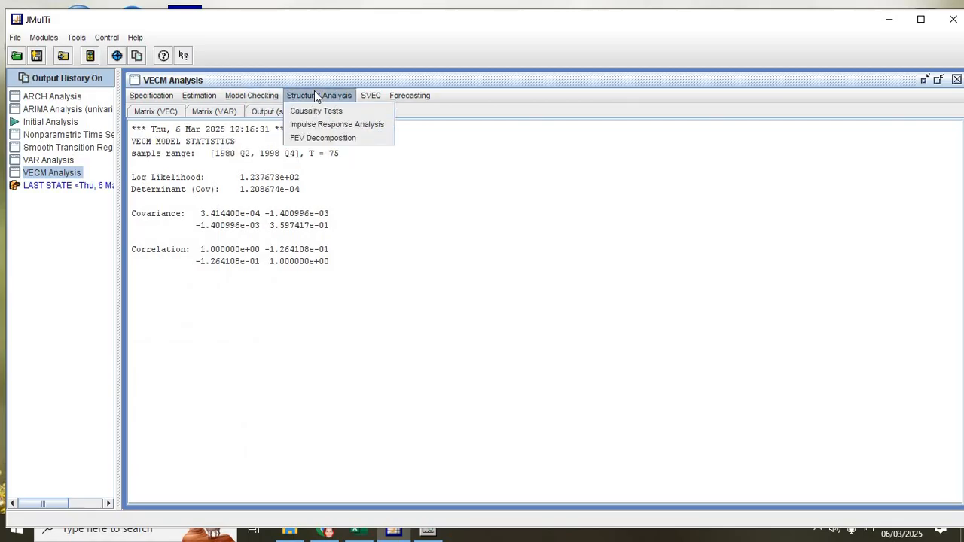
click(326, 141)
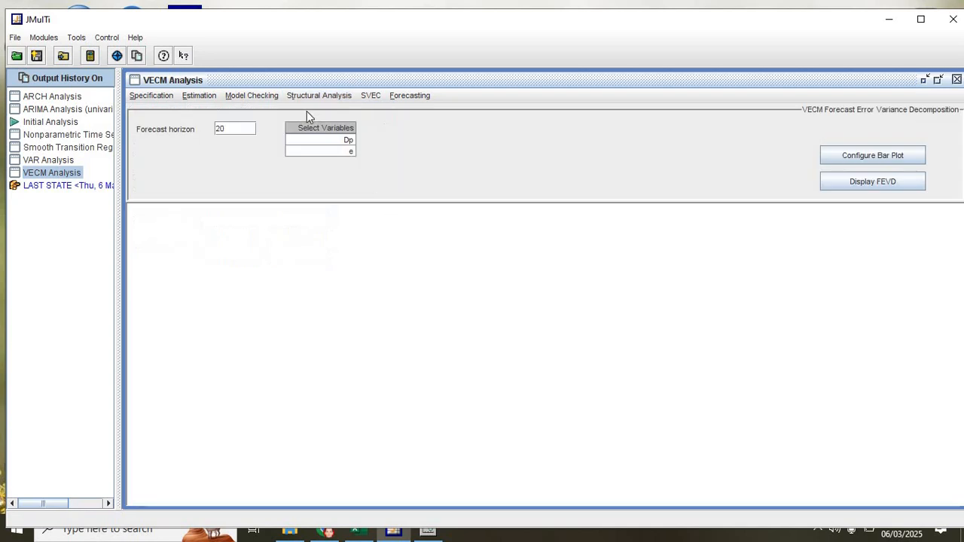
click(322, 143)
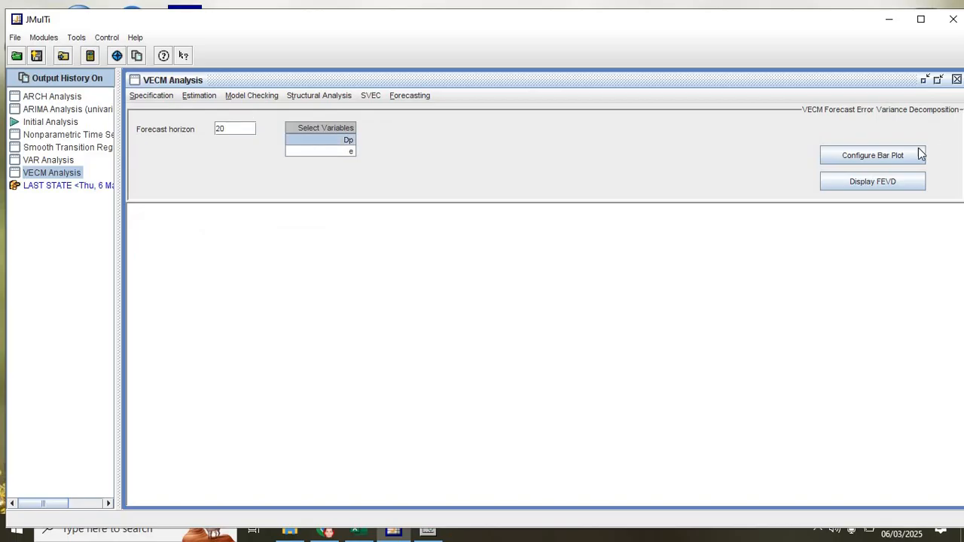
click(898, 154)
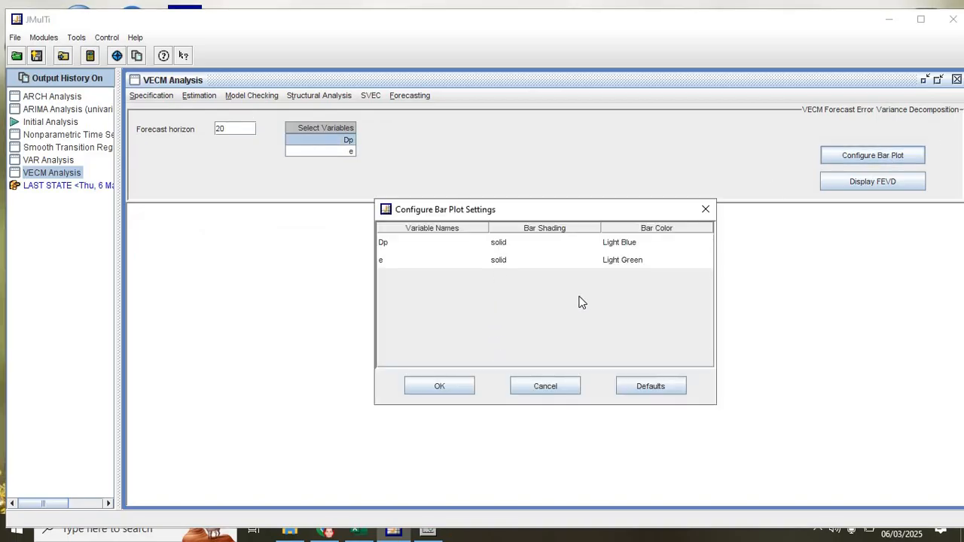
click(445, 393)
- Display the forecast error variance decomposition of Dp over horizon 20, close the bar plot and examine the table of proportions
click(862, 184)
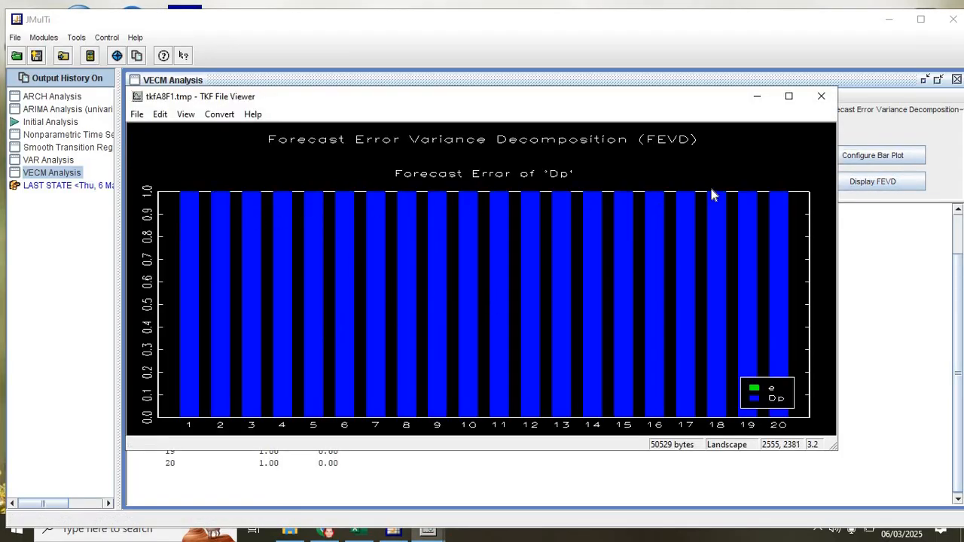
click(820, 96)
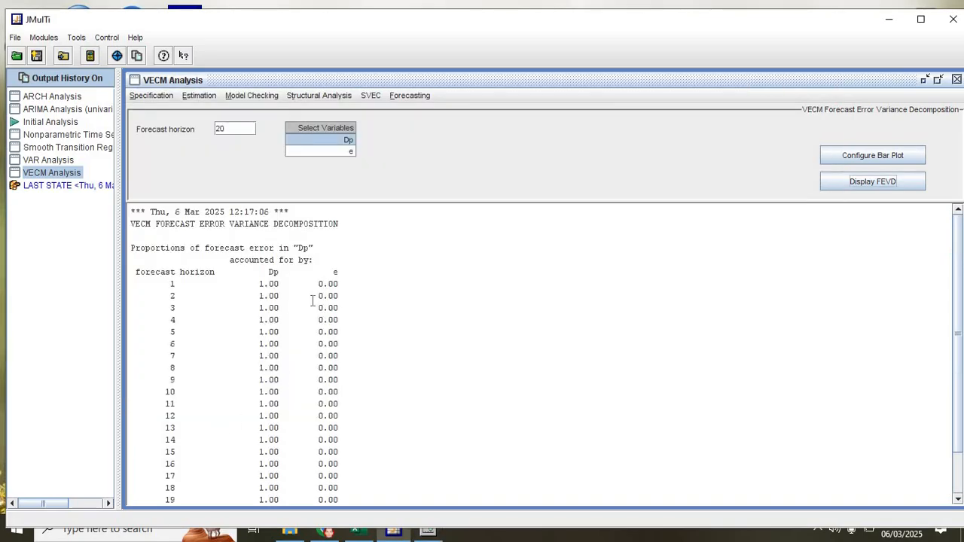
scroll(331, 358, down, 2)
scroll(332, 357, up, 2)
scroll(338, 293, down, 2)
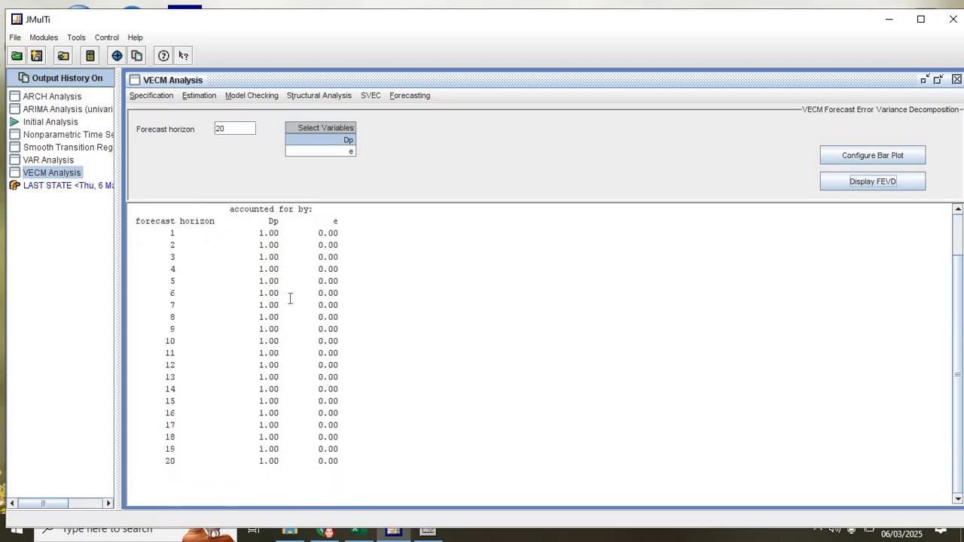
scroll(289, 299, up, 2)
scroll(289, 299, down, 2)
click(400, 96)
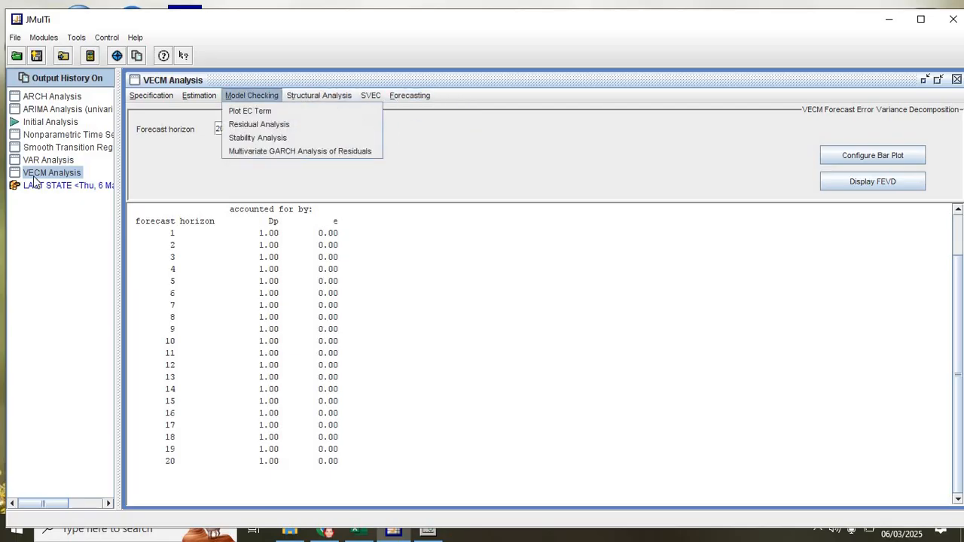
- Open the Nonparametric Time Series module, keep the heteroskedastic NAR model and set the lag selection criterion to AFPE
click(47, 136)
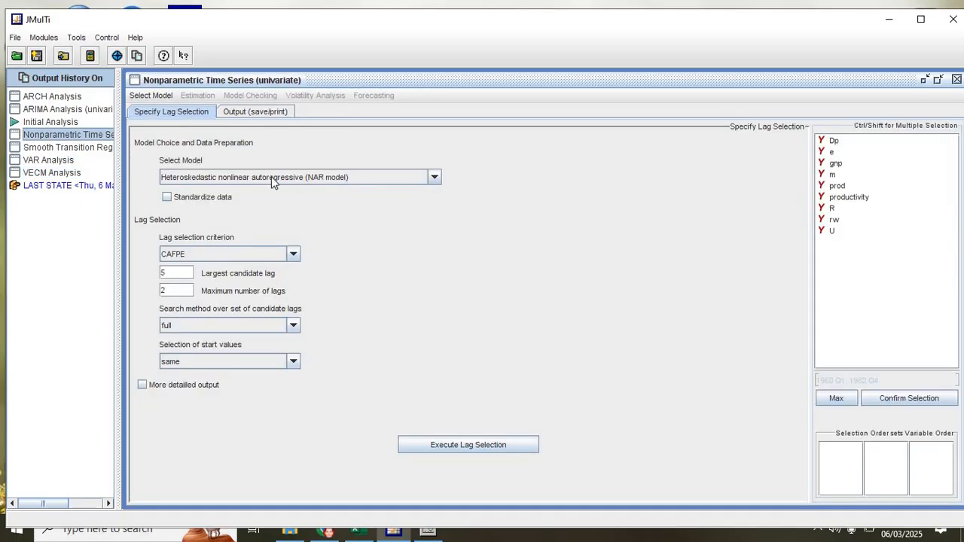
click(223, 177)
click(224, 177)
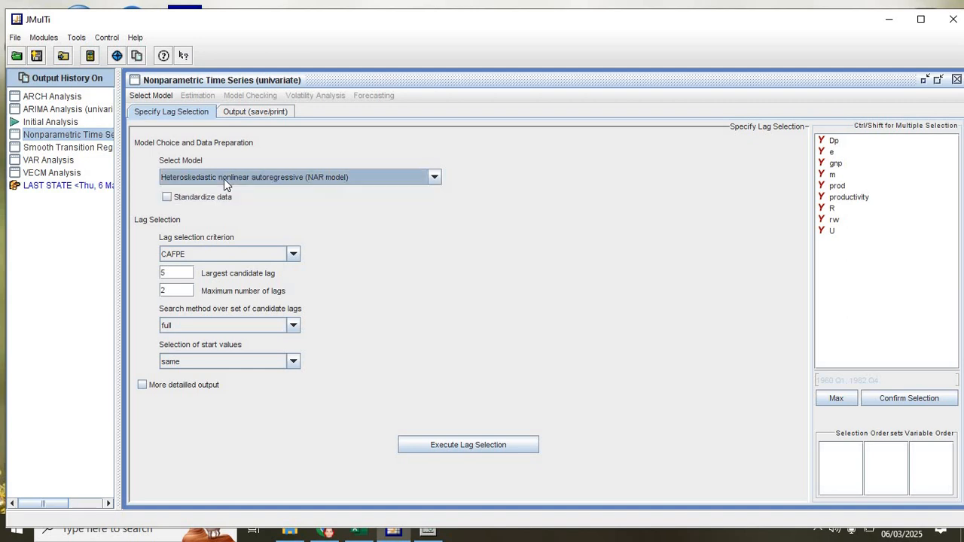
click(246, 113)
click(196, 115)
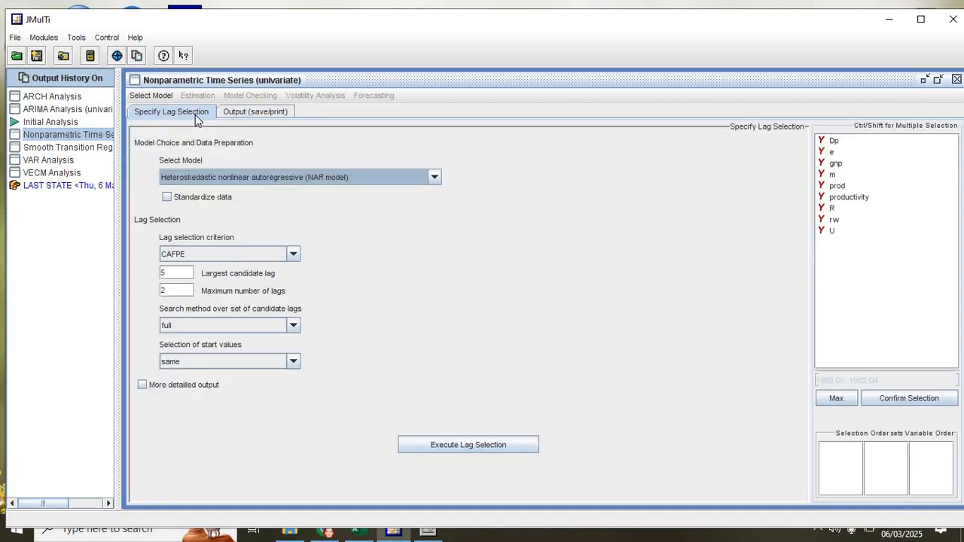
click(292, 256)
key(Return)
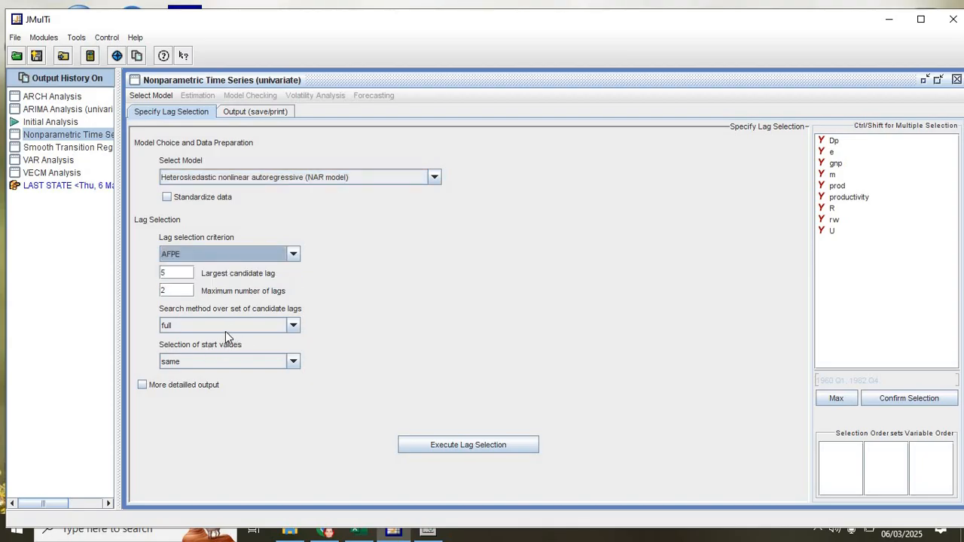